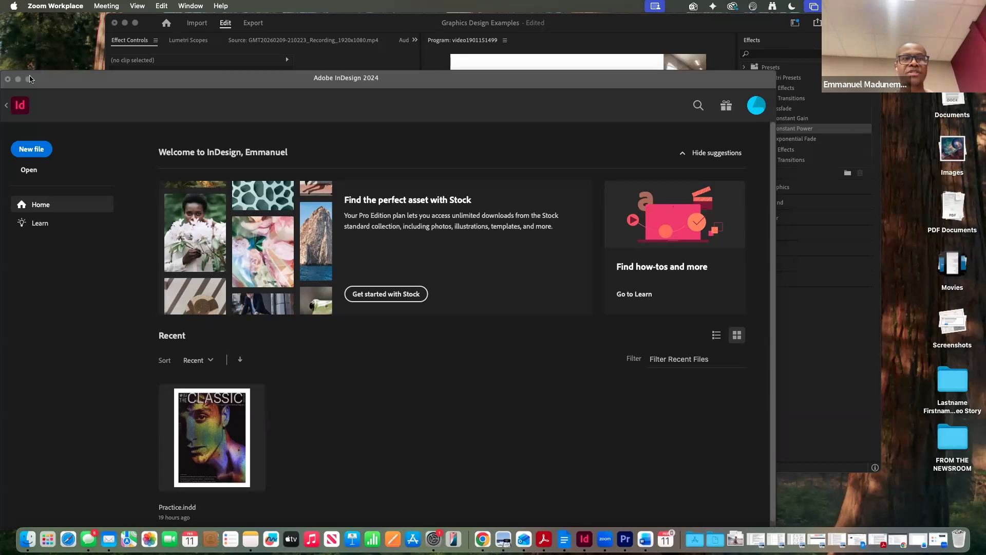
Step: Enlarge the InDesign window to fill the screen and start a new document named Practice Feb 11
left_click(29, 82)
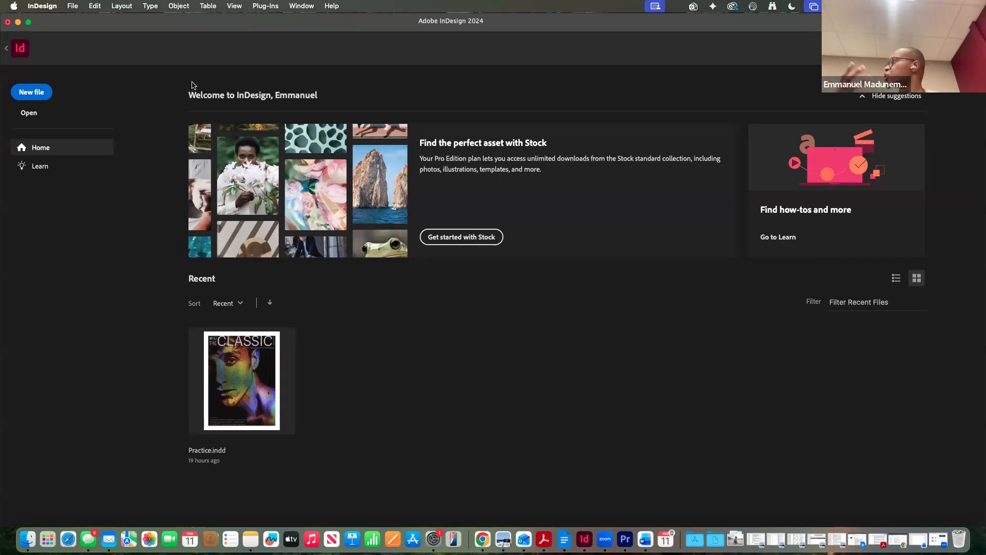
left_click(29, 115)
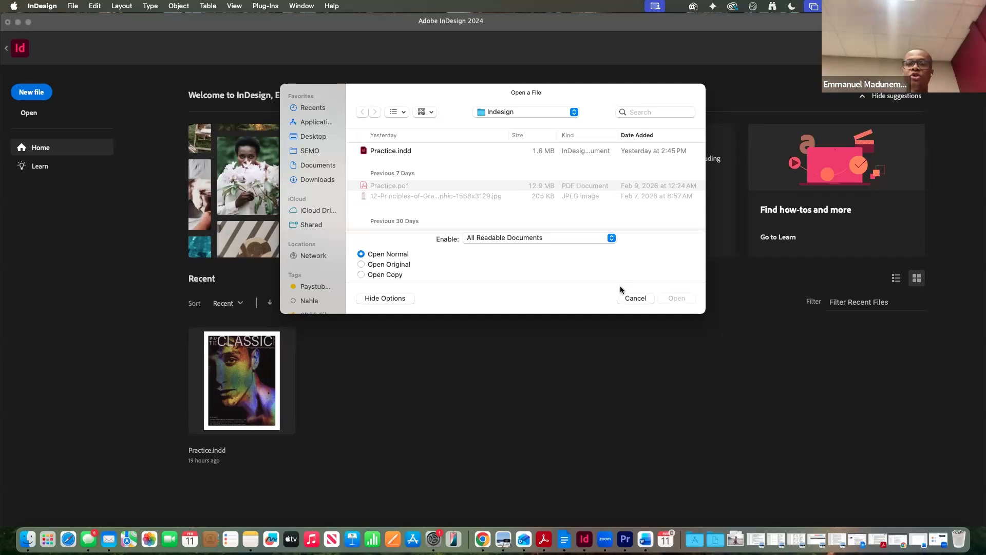
left_click(627, 297)
left_click(31, 92)
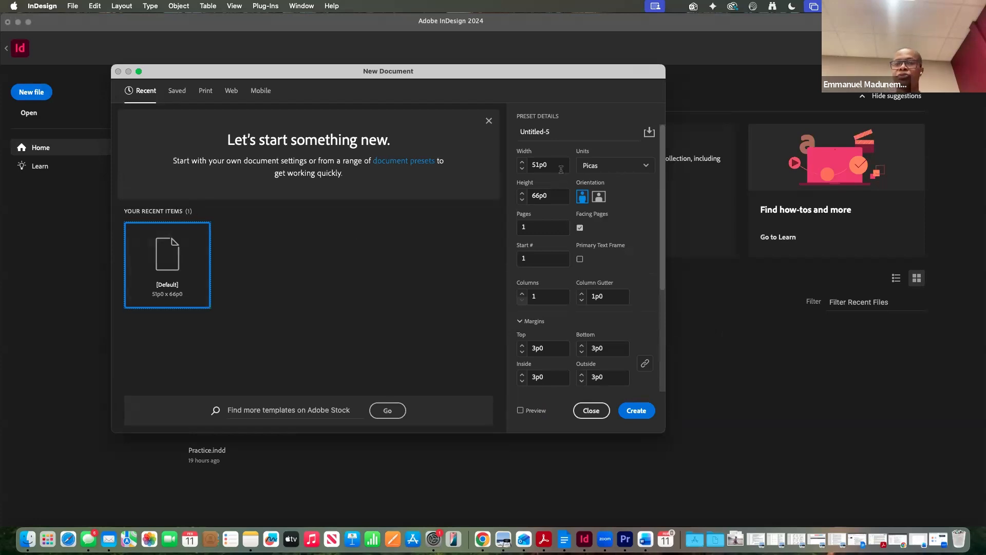
left_click_drag(553, 131, 473, 130)
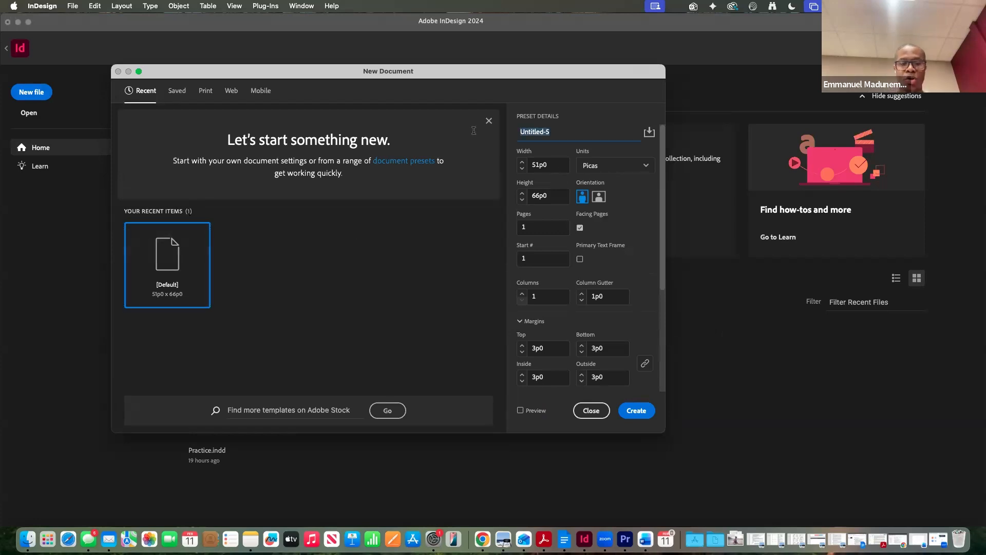
type("Pra")
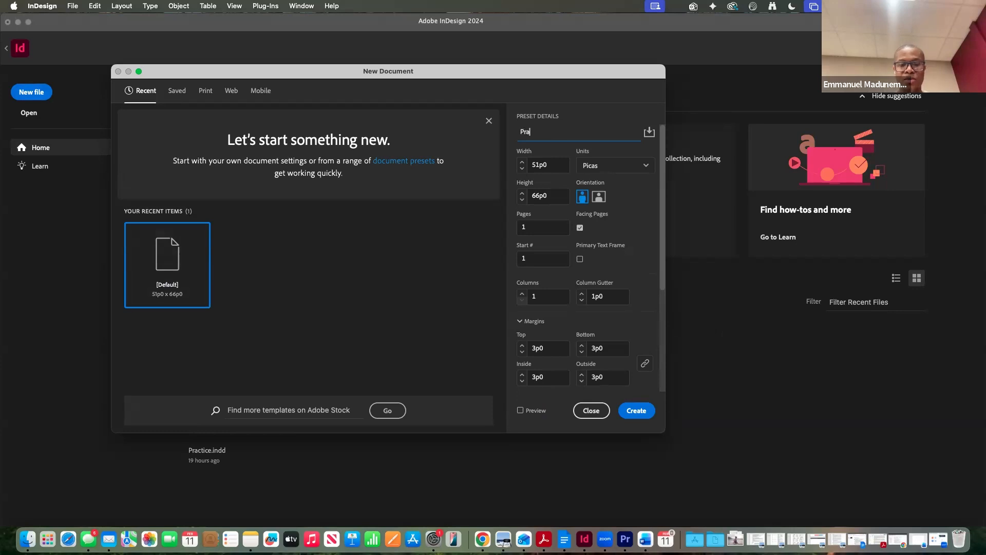
type("ctice Feb 11")
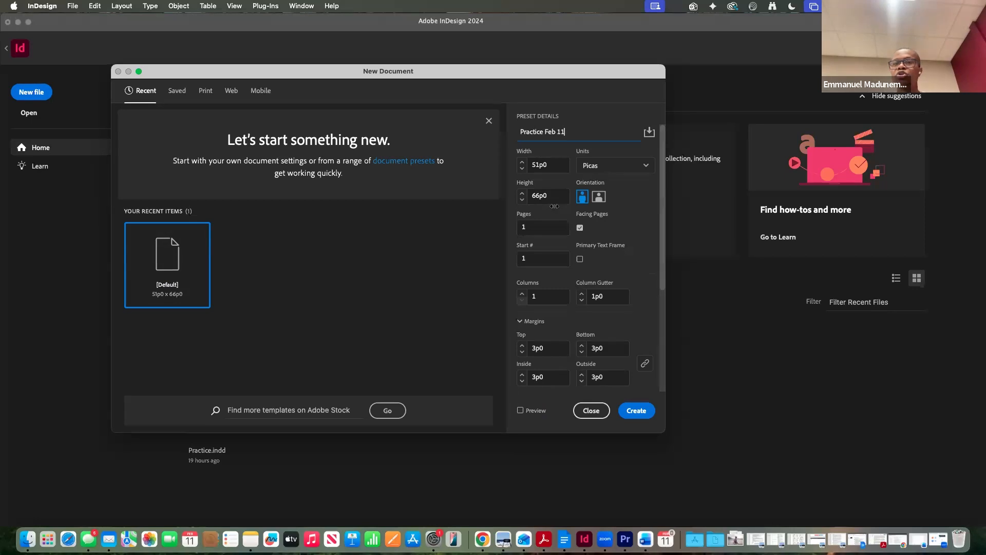
Step: Try inches and centimeters as the new document's units, and set them back to picas
left_click(598, 166)
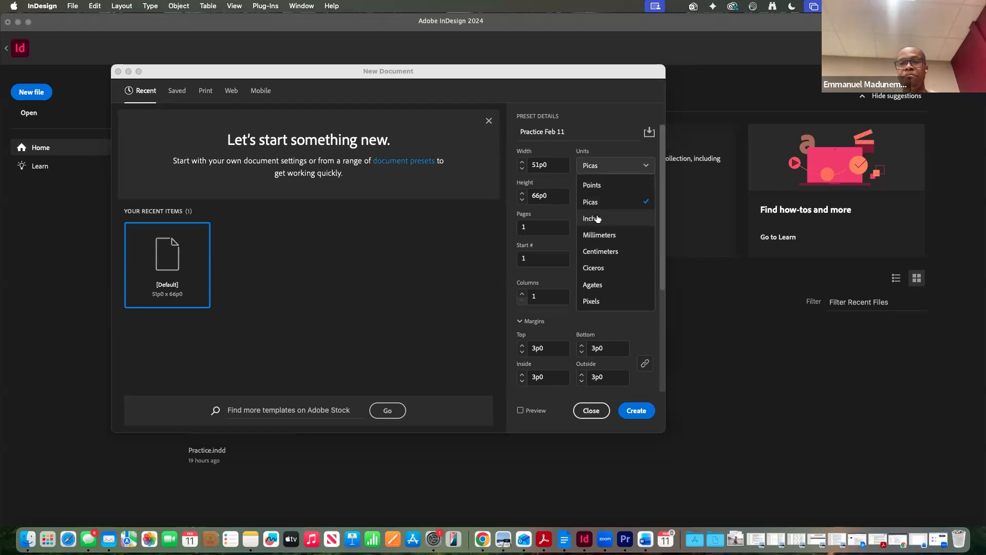
left_click(604, 218)
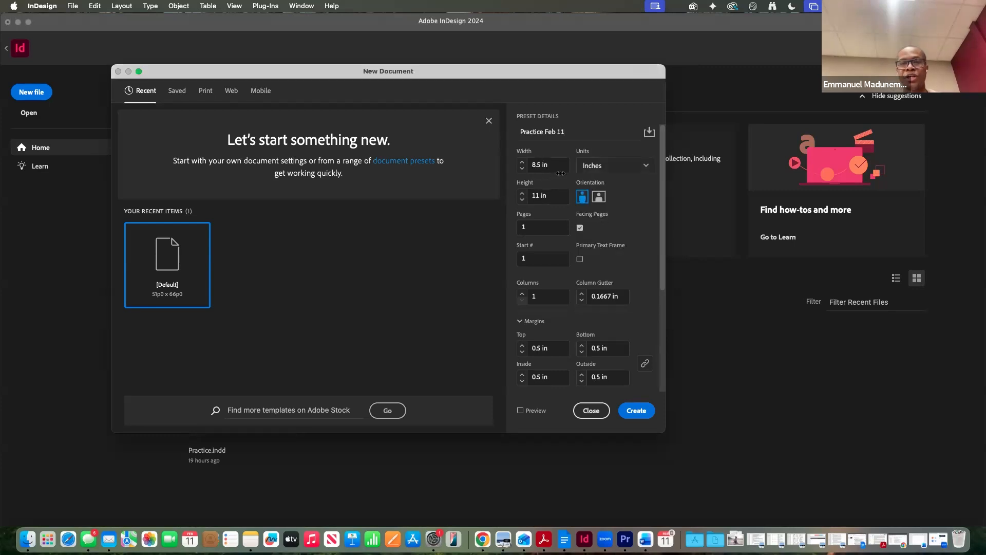
left_click(602, 172)
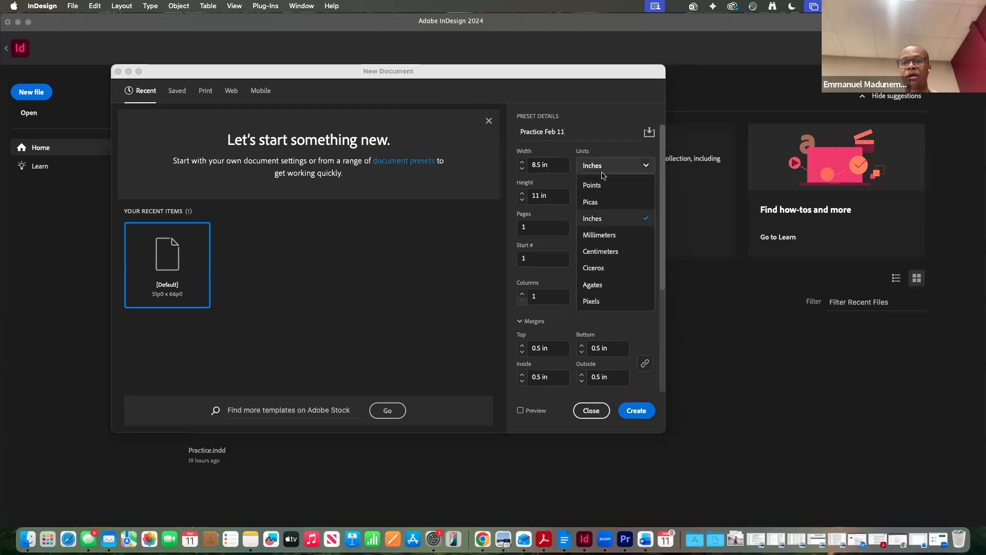
left_click(595, 252)
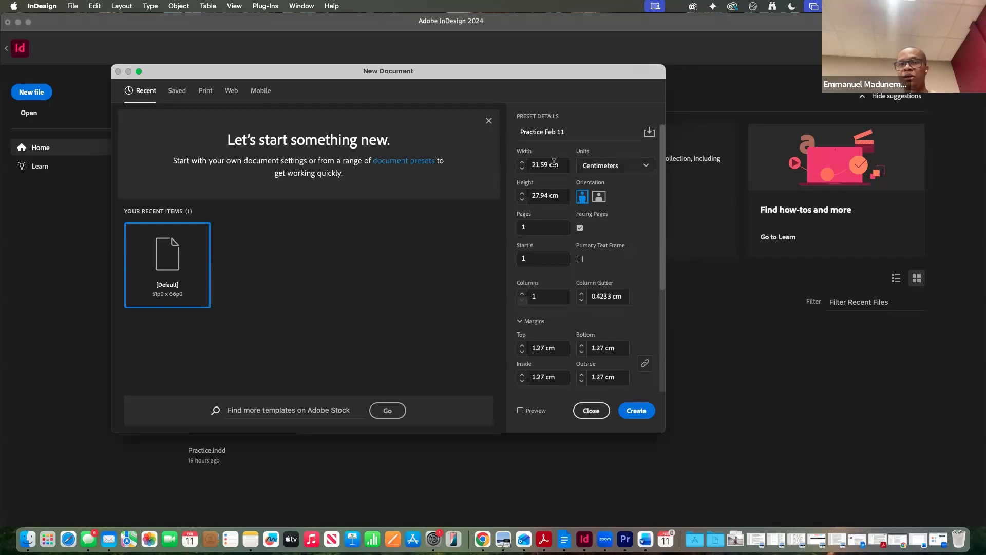
left_click(615, 168)
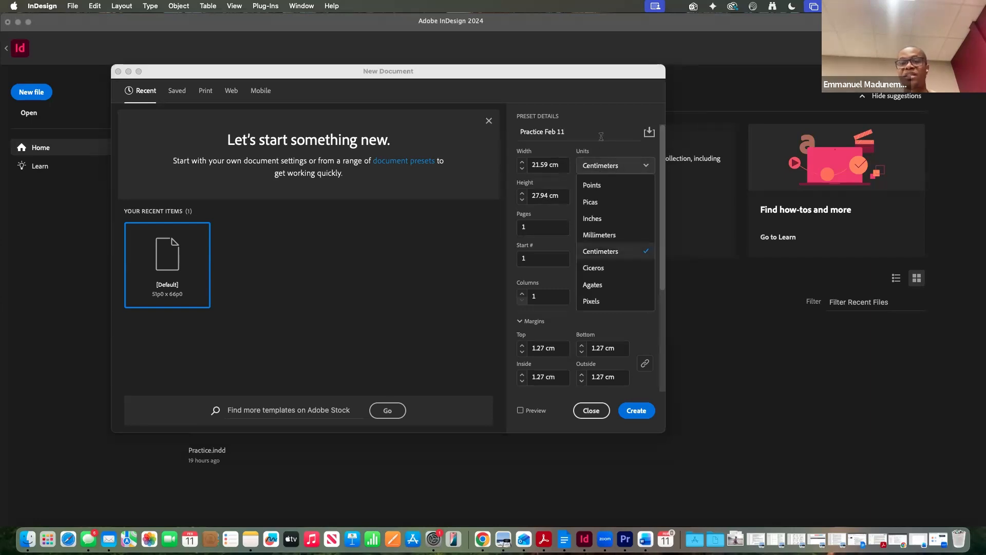
left_click(591, 204)
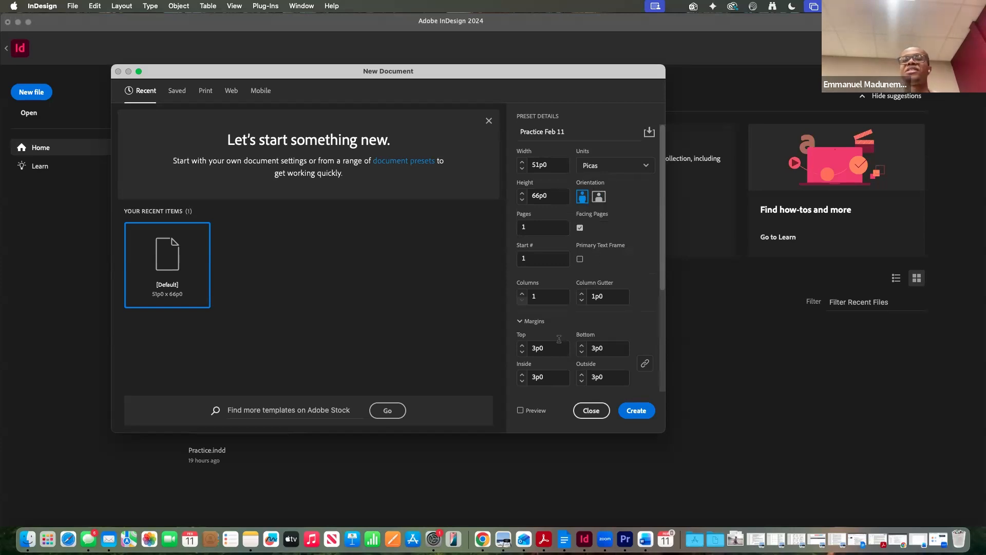
Step: Create the Practice Feb 11 document, keeping the default page size, column and margin settings
scroll(563, 382, "down", 1)
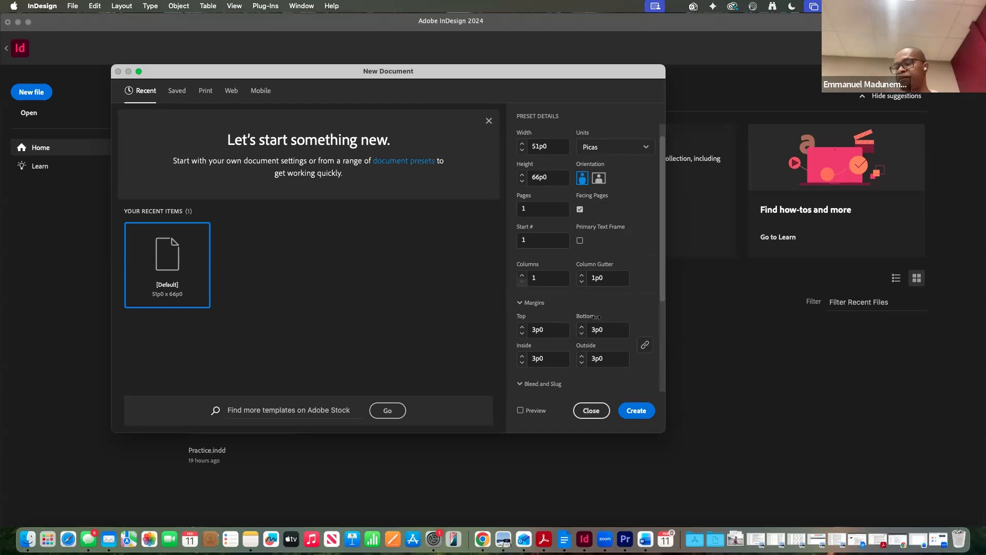
left_click(634, 412)
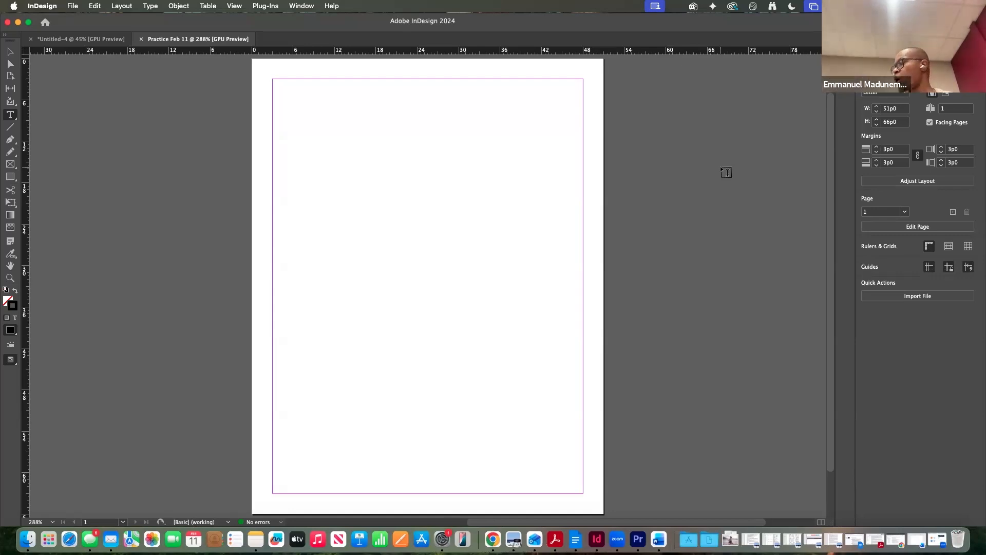
Step: Preview the blank page without its margin guides, and return to the normal view
left_click_drag(540, 189, 542, 190)
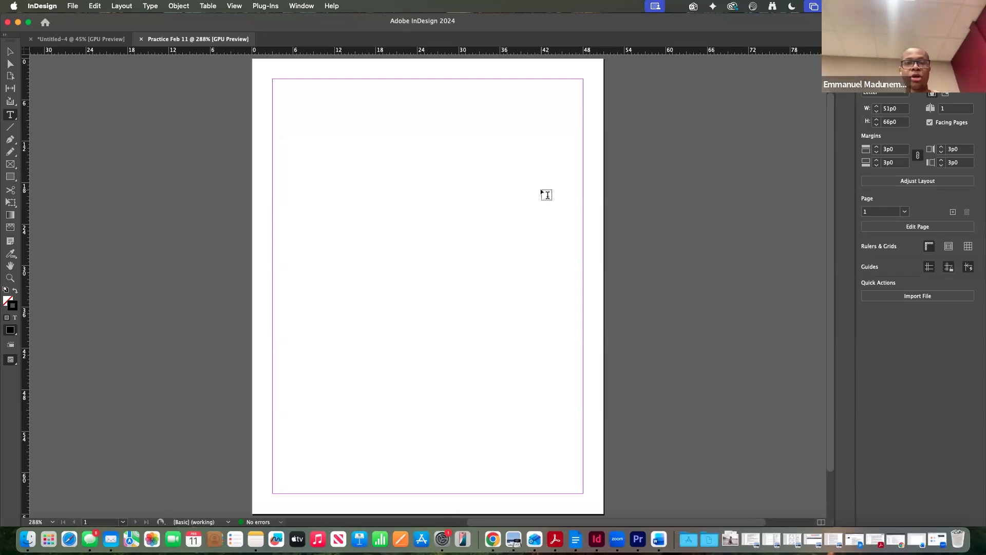
key("w")
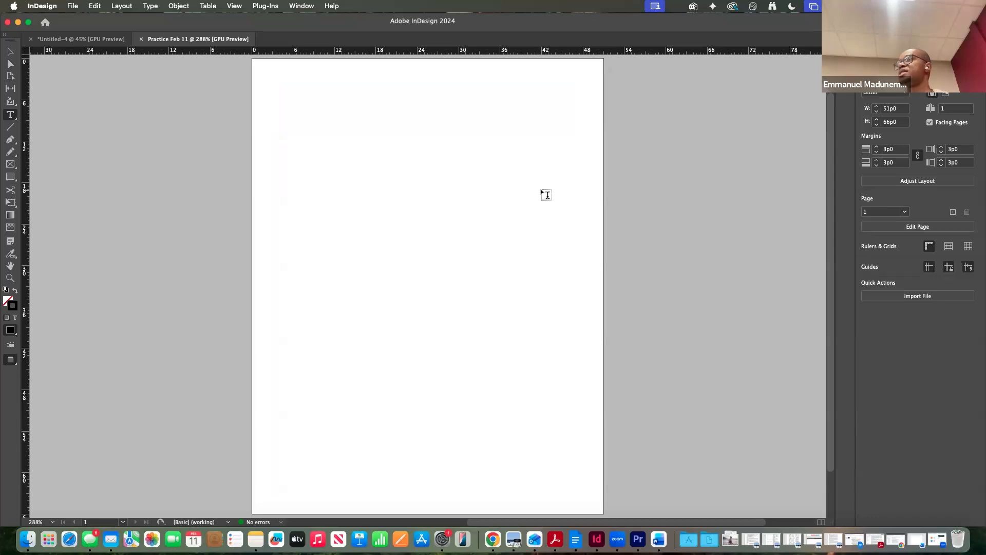
key("w")
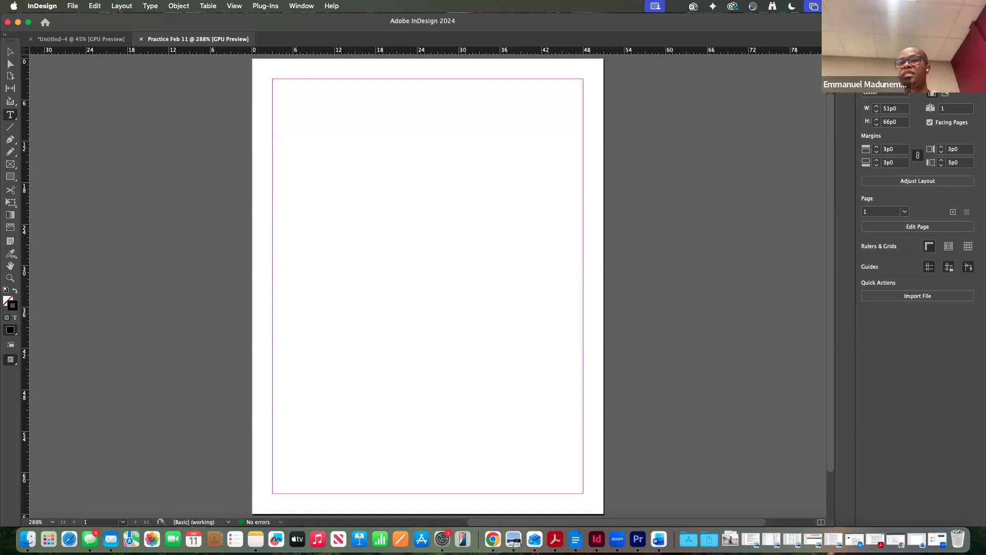
Step: View the Creative Cloud libraries and the document's page overview, and return to the document properties
left_click(905, 40)
left_click(936, 40)
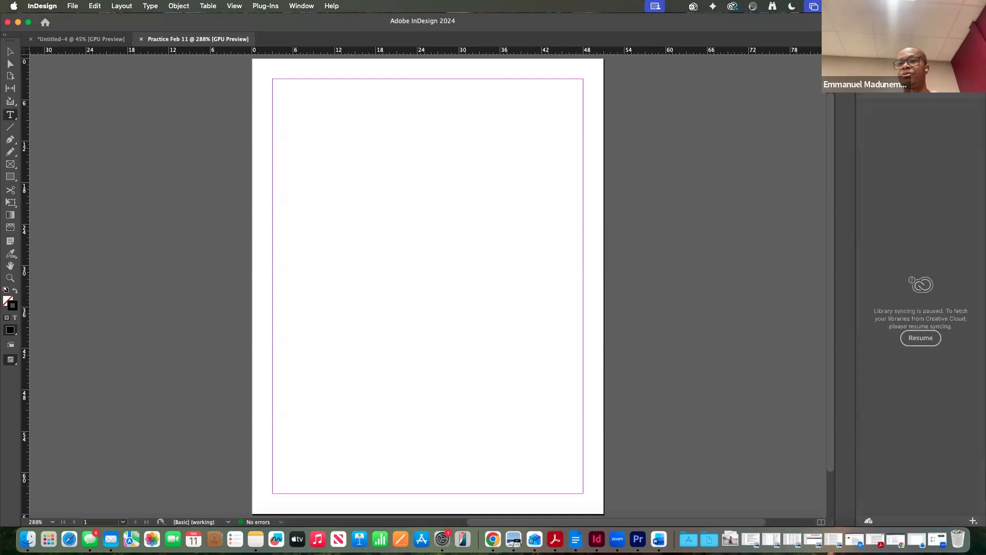
left_click(904, 40)
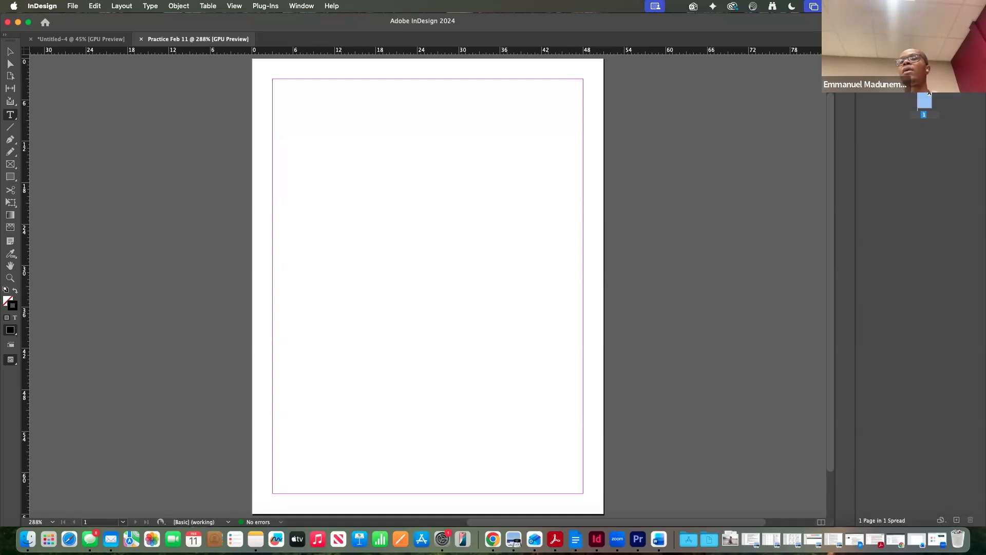
left_click(873, 40)
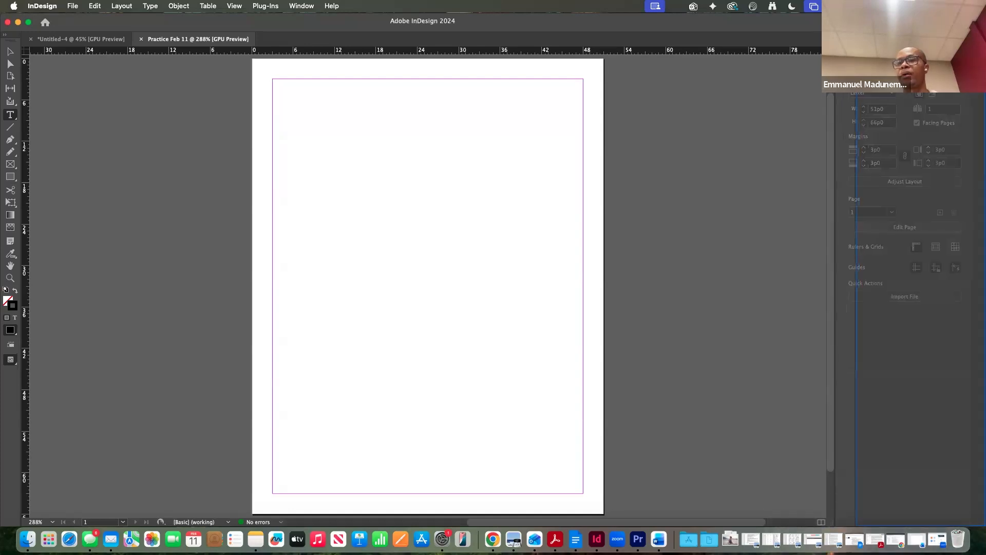
mouse_move(845, 75)
left_mouse_down()
mouse_move(804, 75)
mouse_move(845, 72)
left_mouse_up()
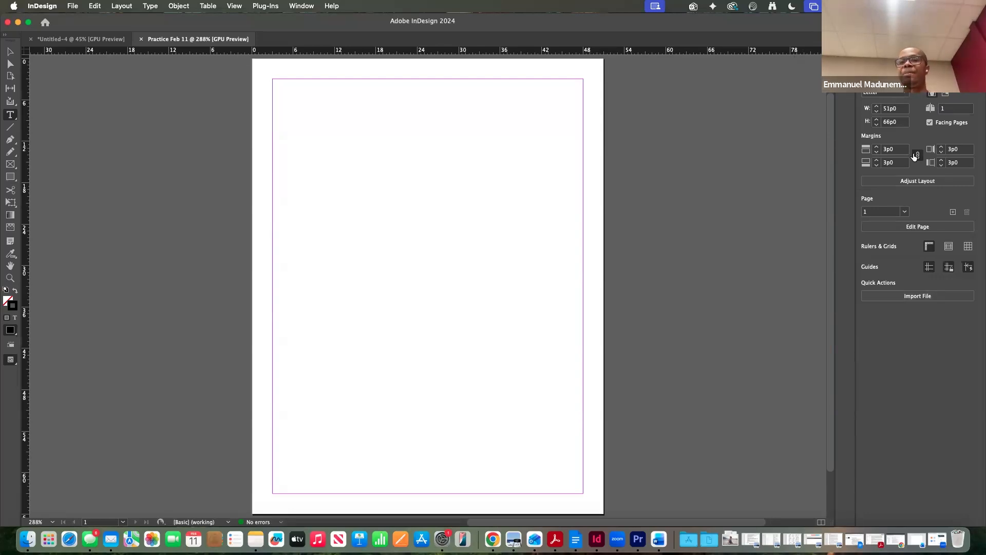
Step: View the list of available workspaces without switching to another one
left_click(300, 5)
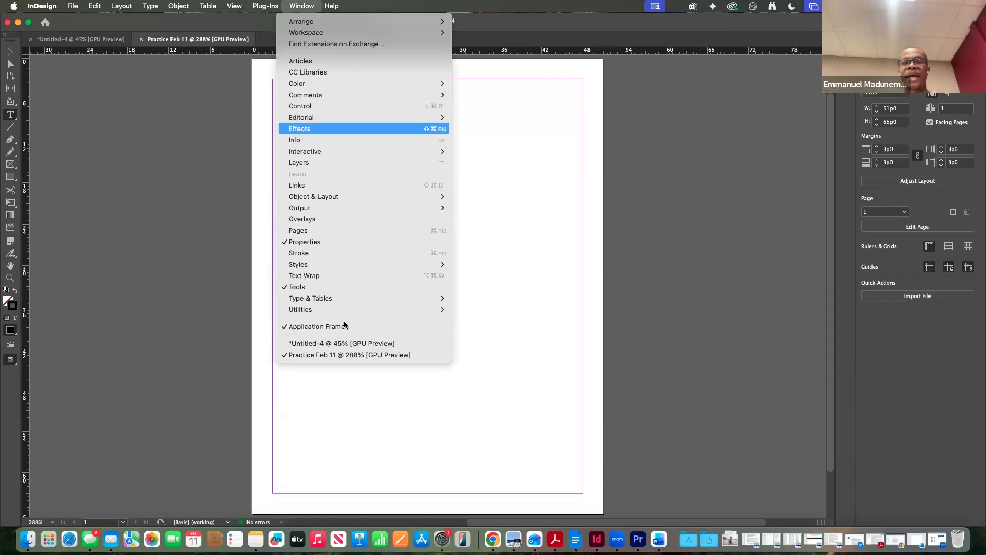
mouse_move(402, 32)
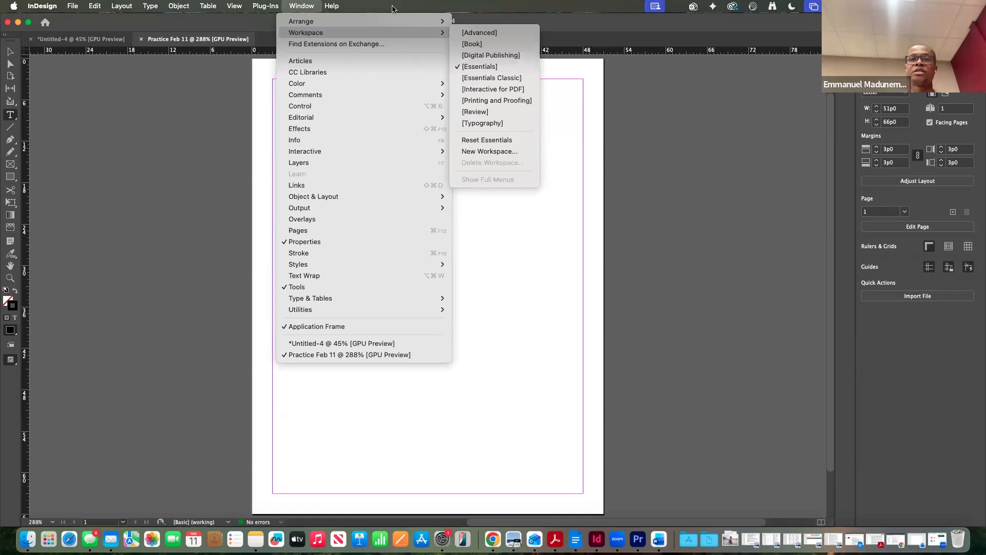
left_click(396, 7)
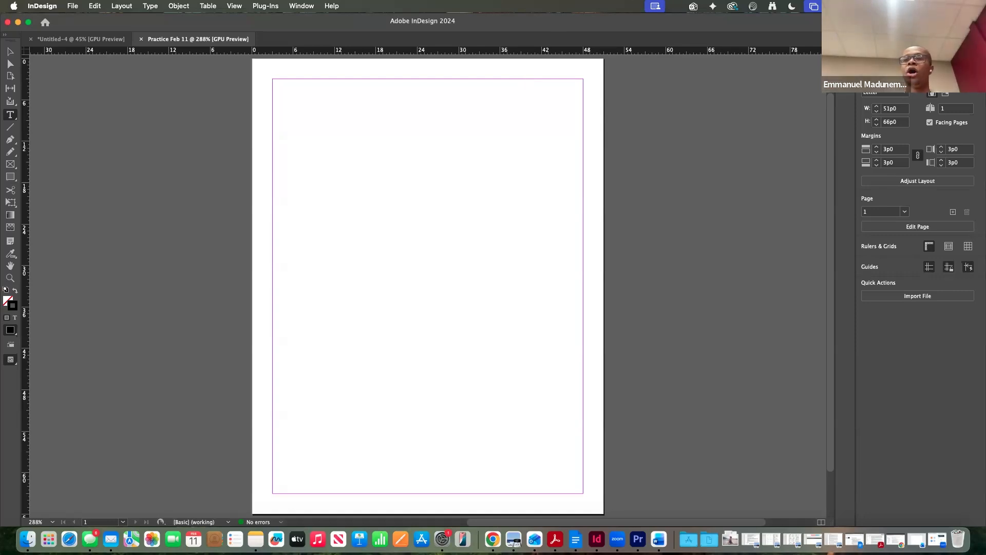
Step: Show the document's page overview and magnify the layout view to 300%
left_click(905, 43)
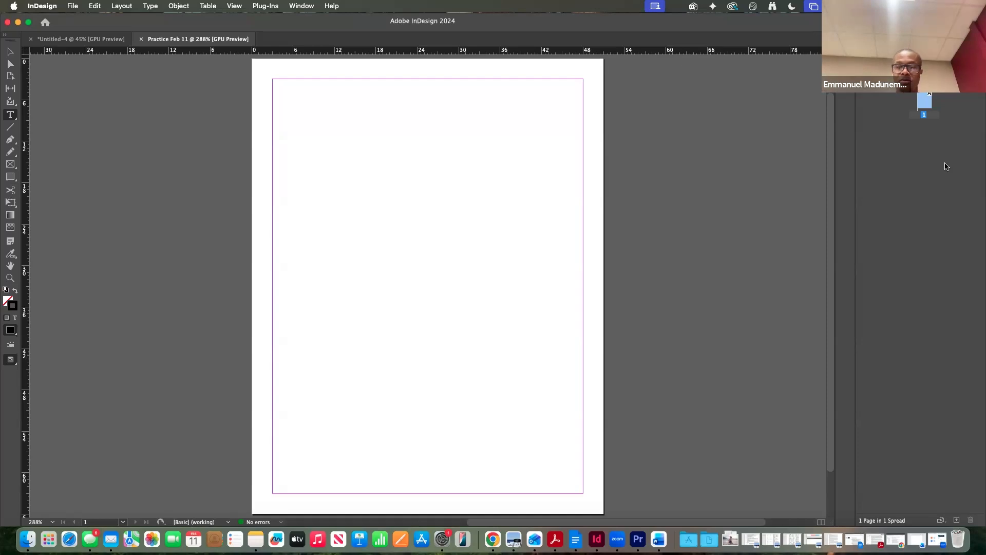
key("super+minus")
key("super+equal")
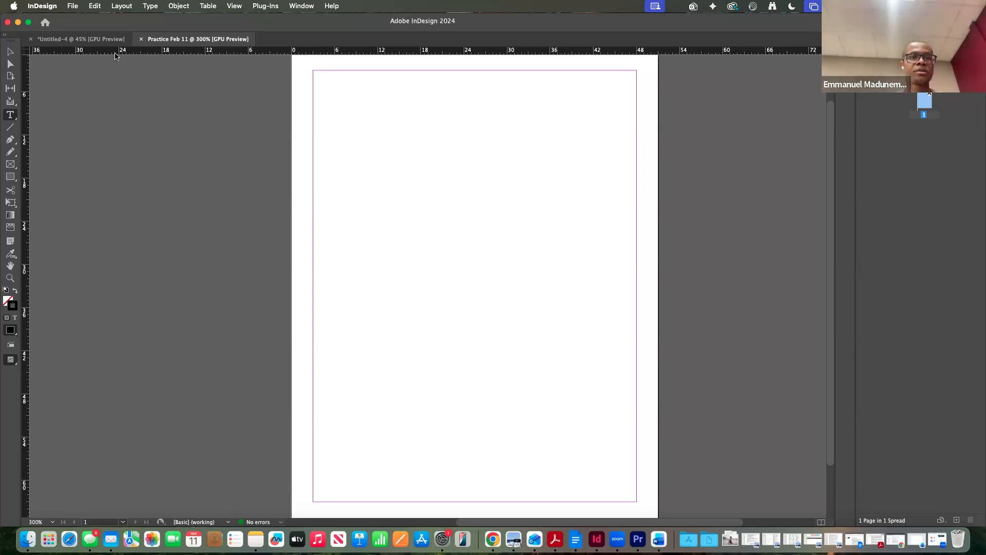
Step: Divide the page into 2 columns with Margins and Columns, also trying 3 and 4 columns in the preview
left_click(121, 6)
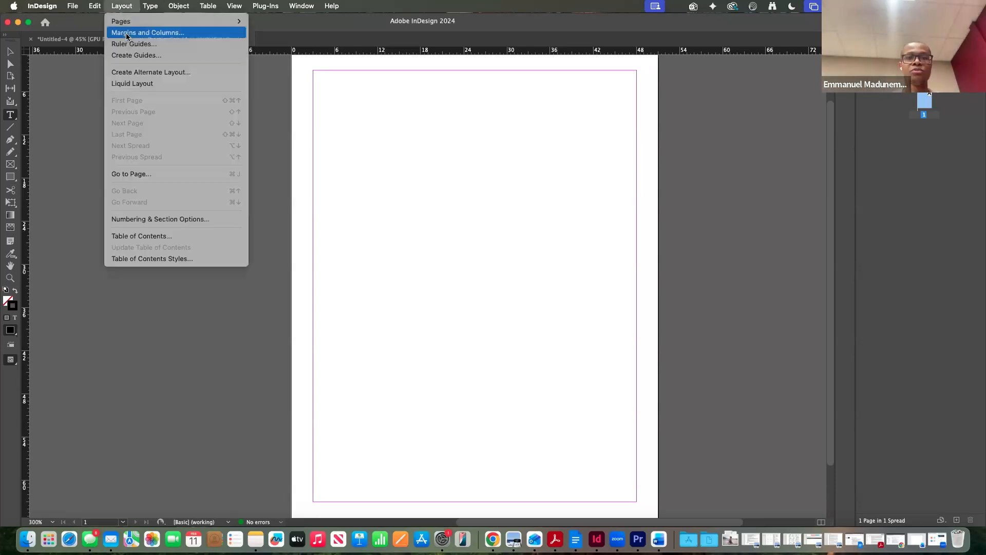
left_click(125, 33)
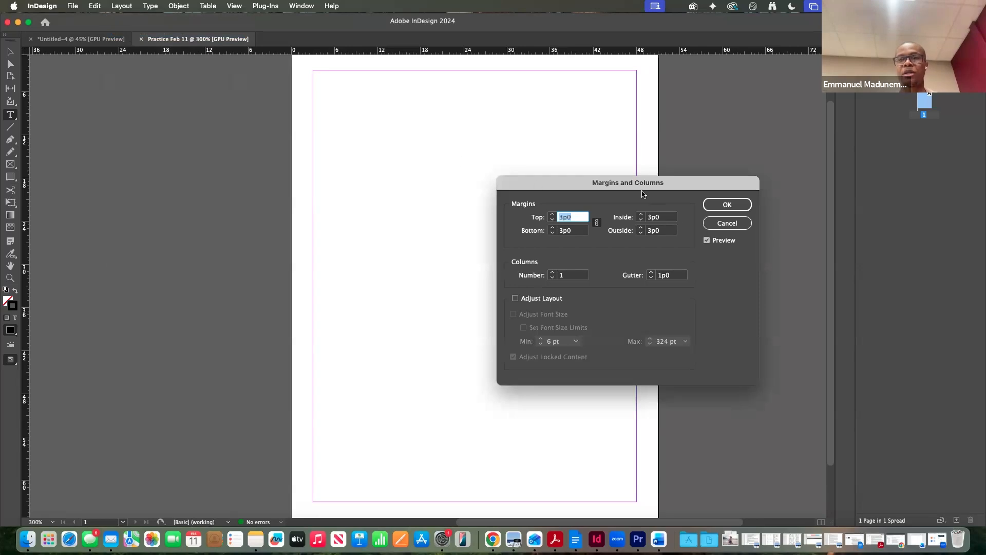
left_click_drag(636, 187, 794, 181)
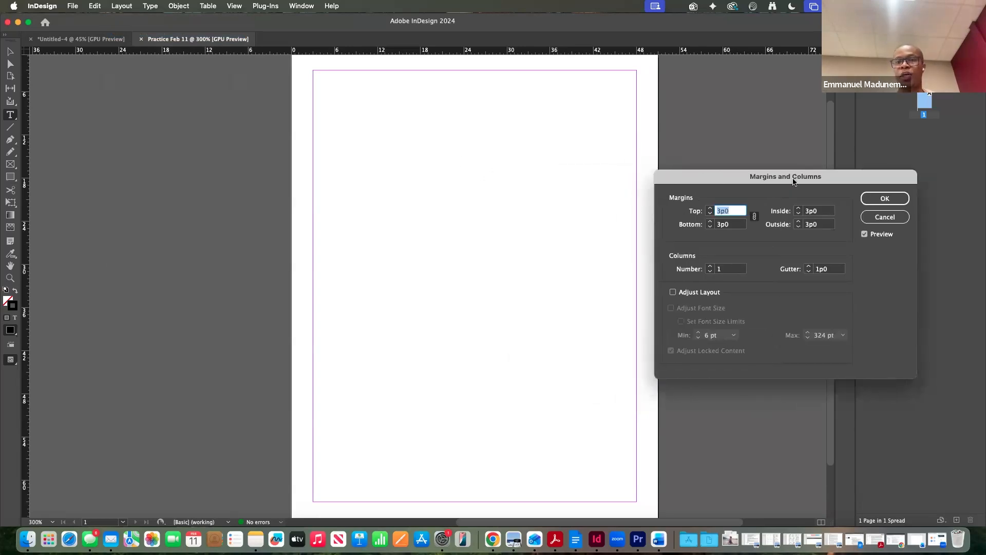
left_click(709, 267)
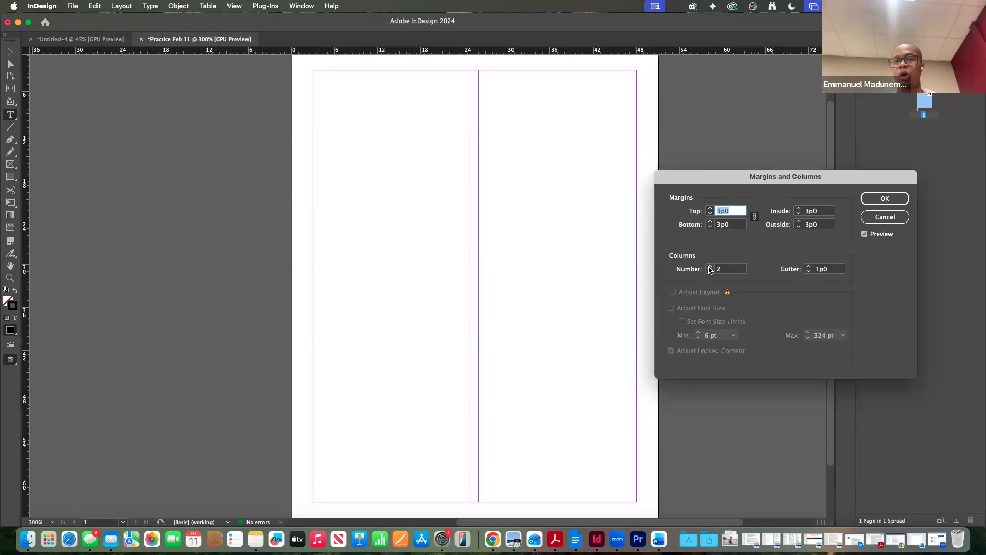
left_click(709, 266)
left_click(710, 266)
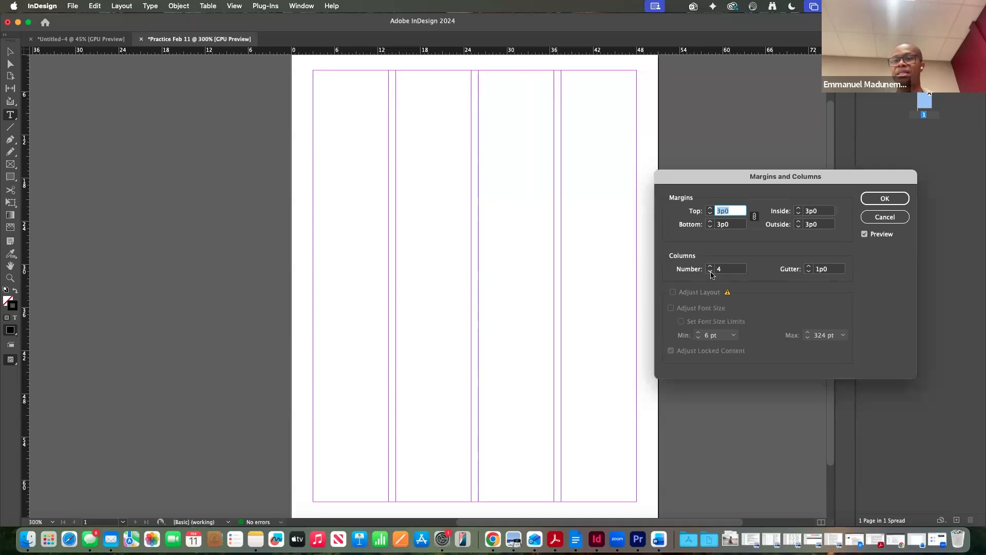
left_click(711, 271)
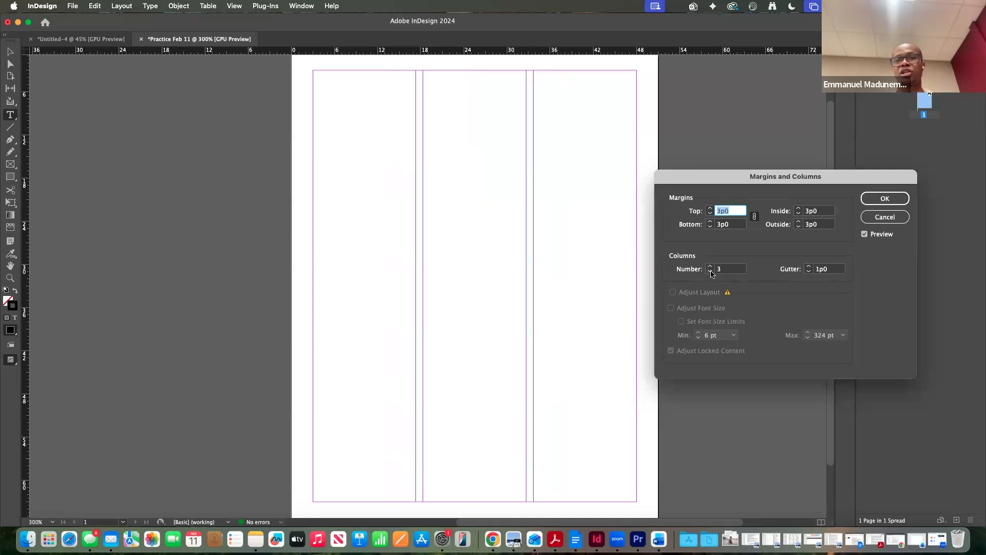
left_click(711, 271)
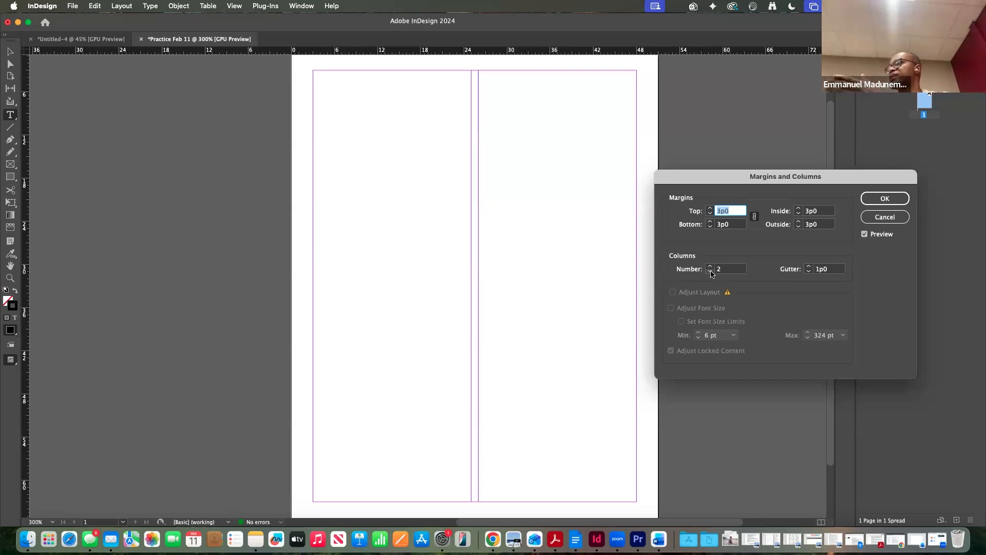
Step: Widen the gutter between the two columns to 1p4 and apply the margins and columns settings
left_click(808, 266)
left_click(808, 266)
left_click(808, 266)
left_click(808, 272)
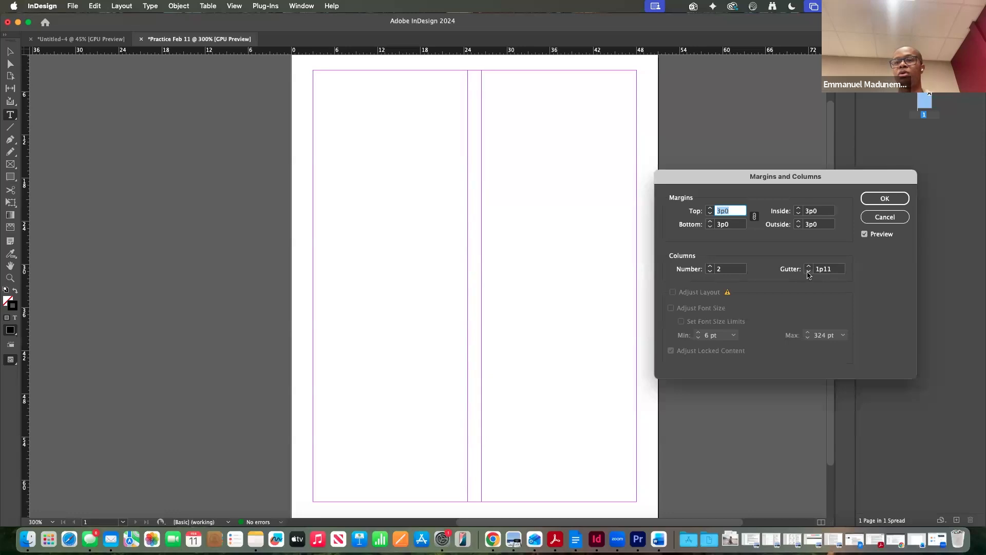
left_click(808, 272)
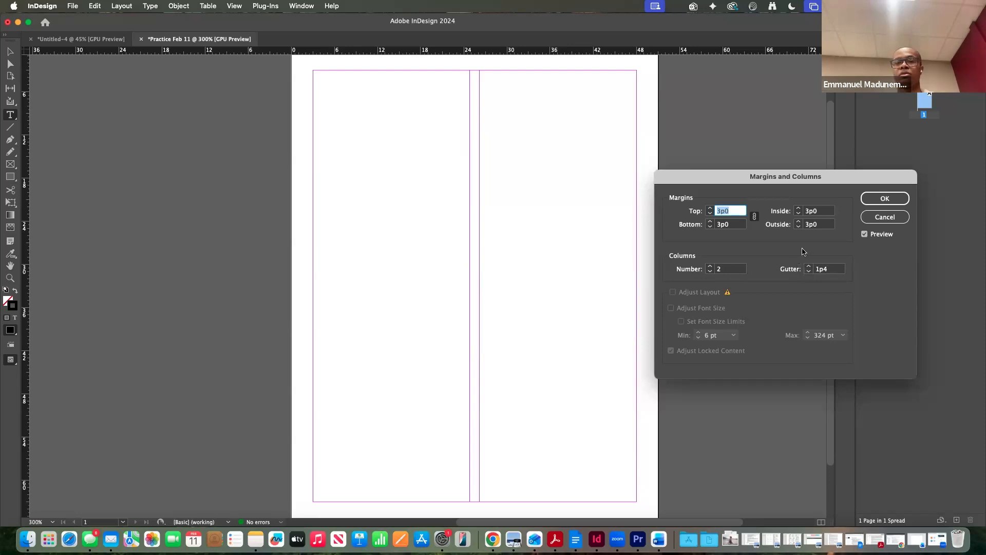
left_click(879, 198)
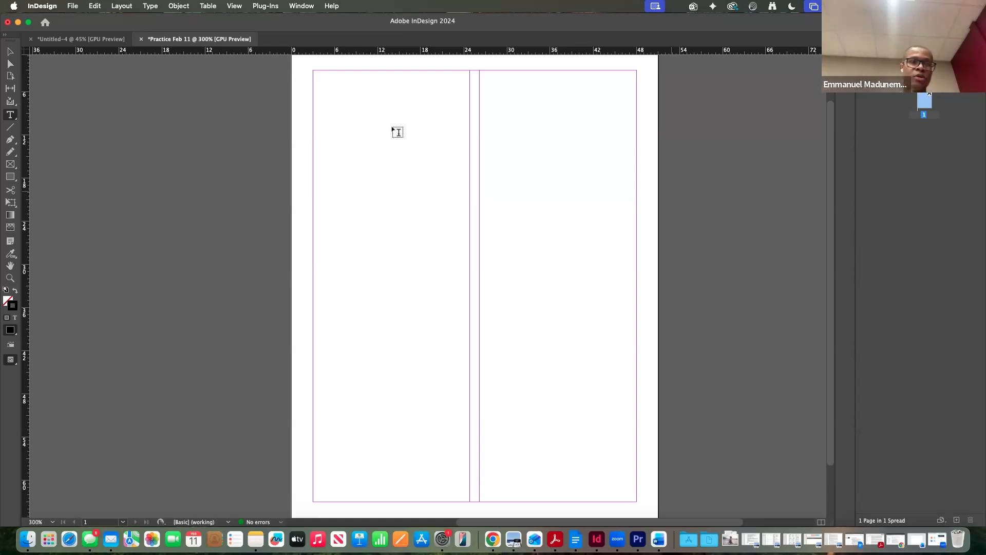
Step: Draw a rectangle frame about 31p4 high across the full width of the left column, starting at the top margin, and show its properties
left_click(14, 167)
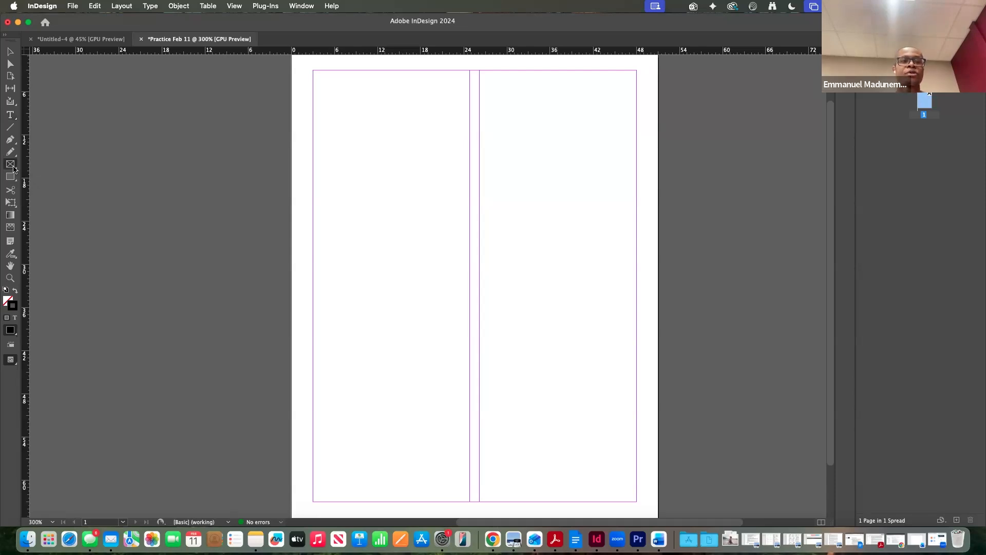
right_click(14, 168)
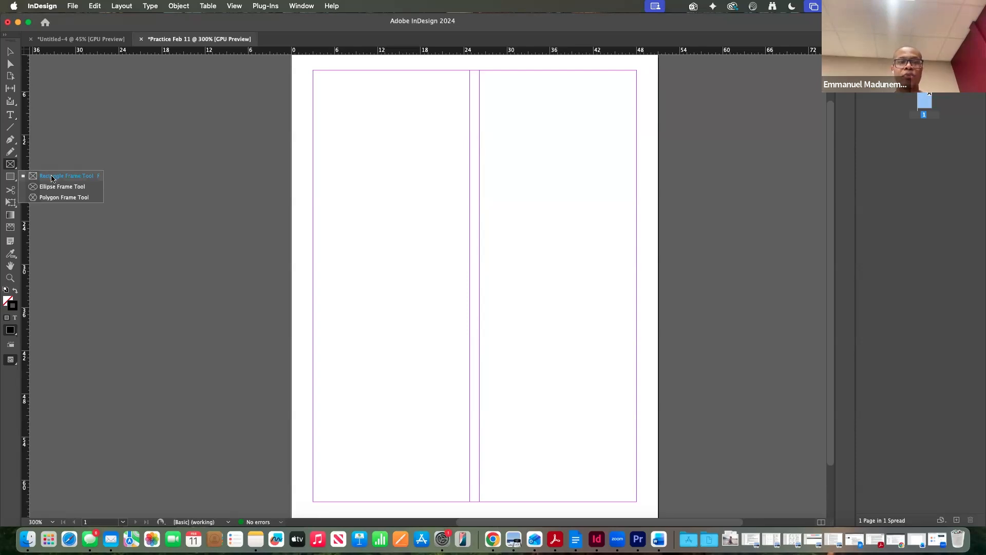
left_click(53, 175)
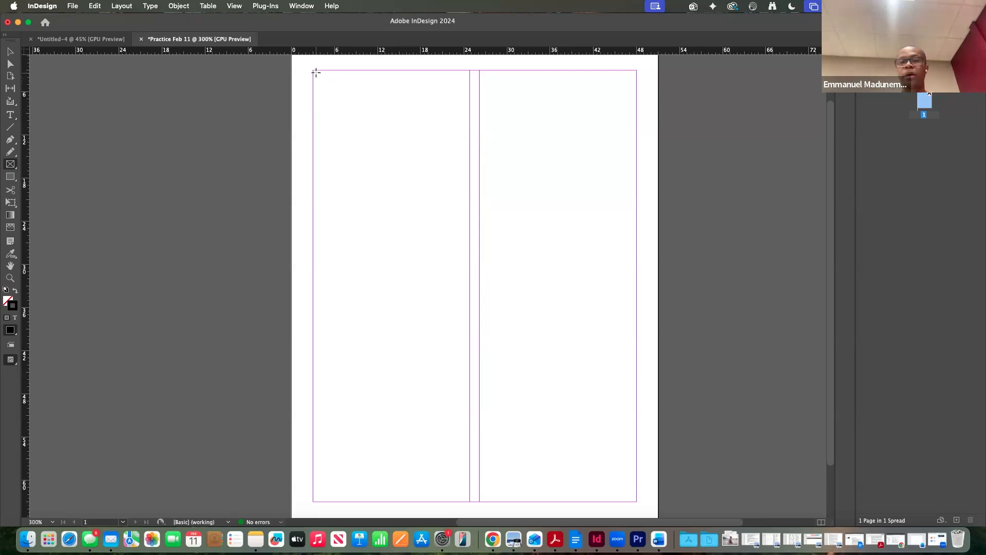
left_click_drag(313, 70, 469, 295)
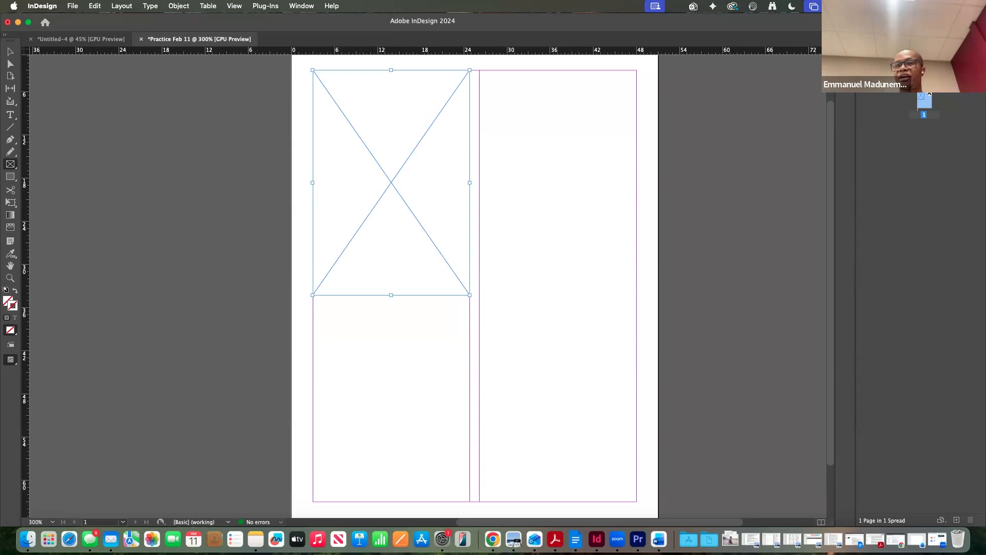
left_click(872, 42)
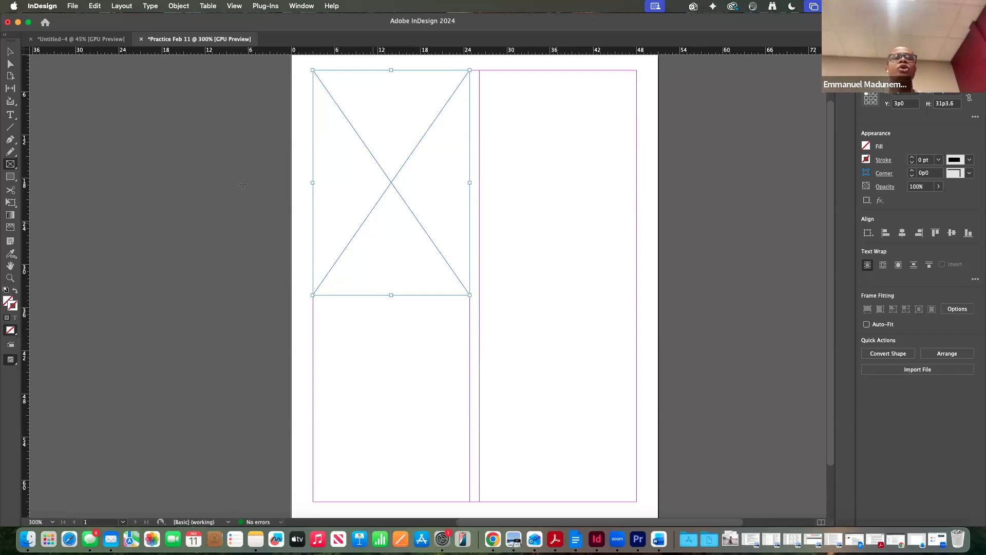
Step: Fill the frame in the left column with about three lines of random sample text, and delete the whole frame
left_click(10, 115)
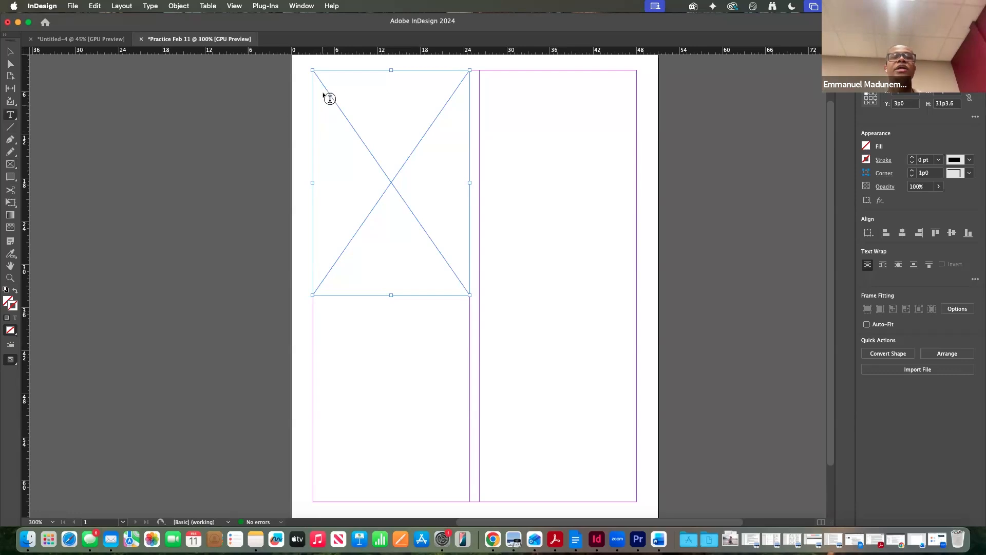
left_click(323, 76)
type("fgfdhs")
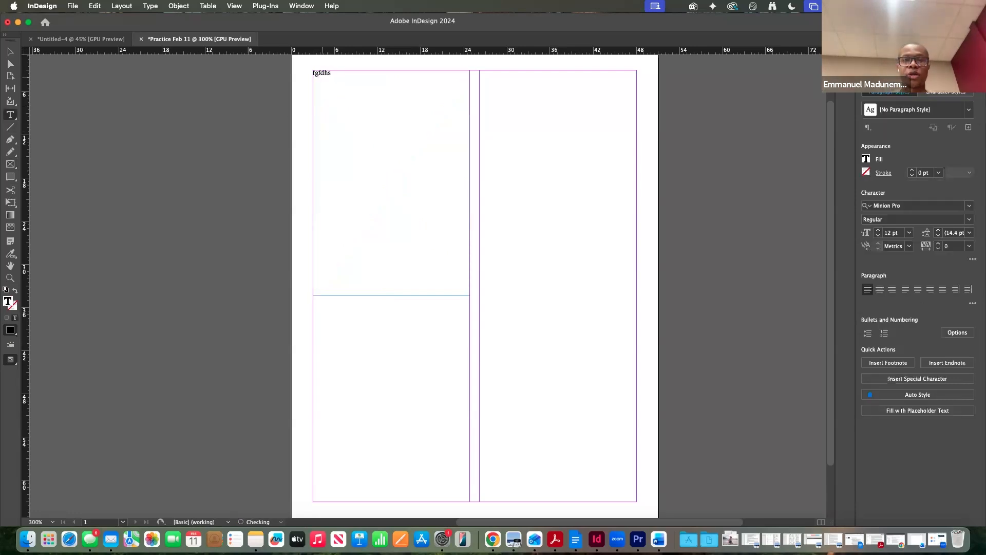
type("fdkfcjefcwserfwergfr hjvfgdf")
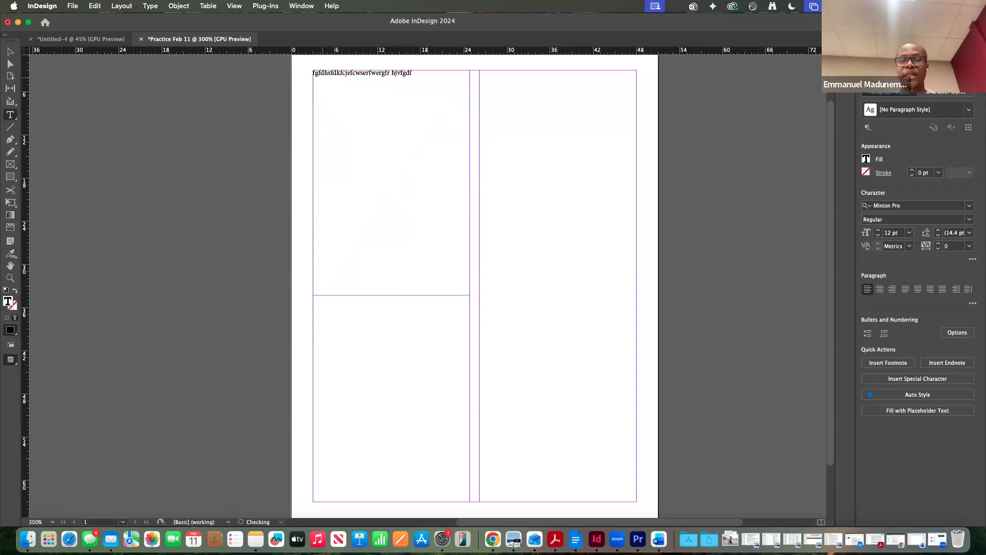
type("rkferwfsrifv efvmdfbewcksbfvkk")
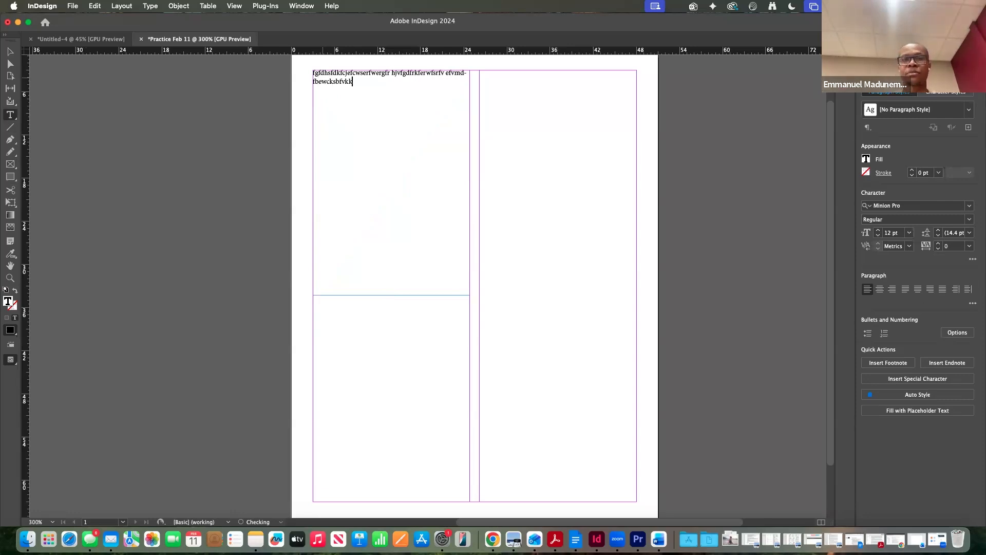
type("swrefjsvksfjvfs ergergwsfvsb")
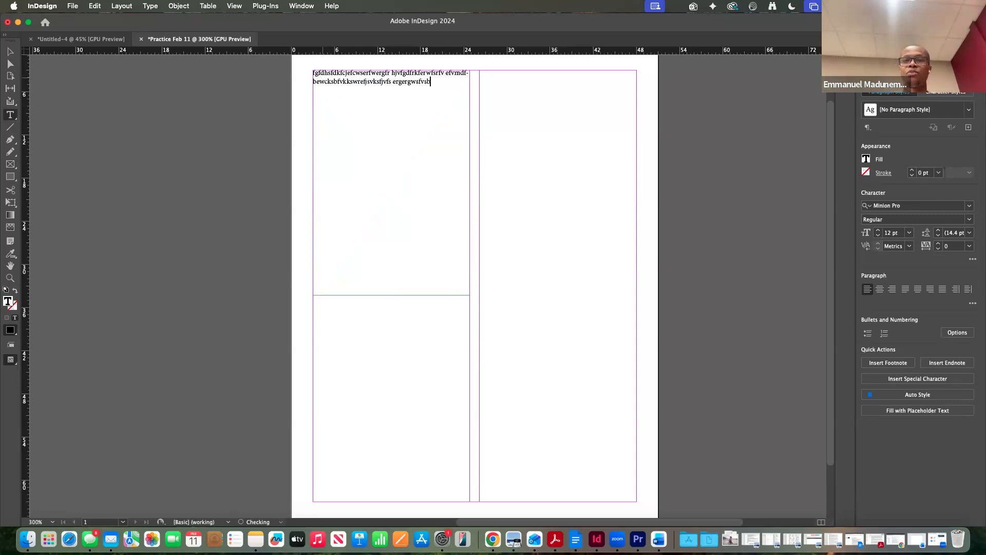
type("ruvbrf vfefgvrewskfbwr")
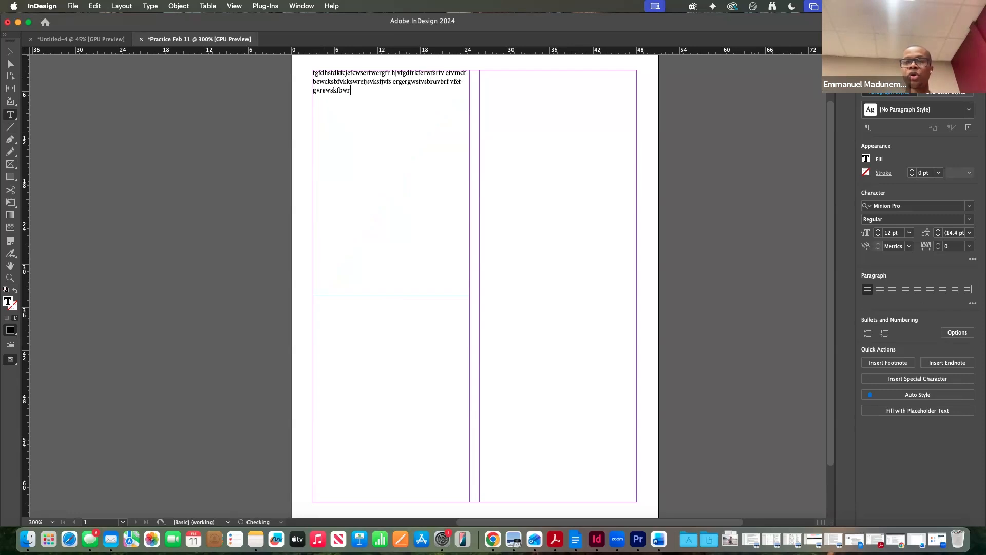
type("efvwrtevdsfvwvec")
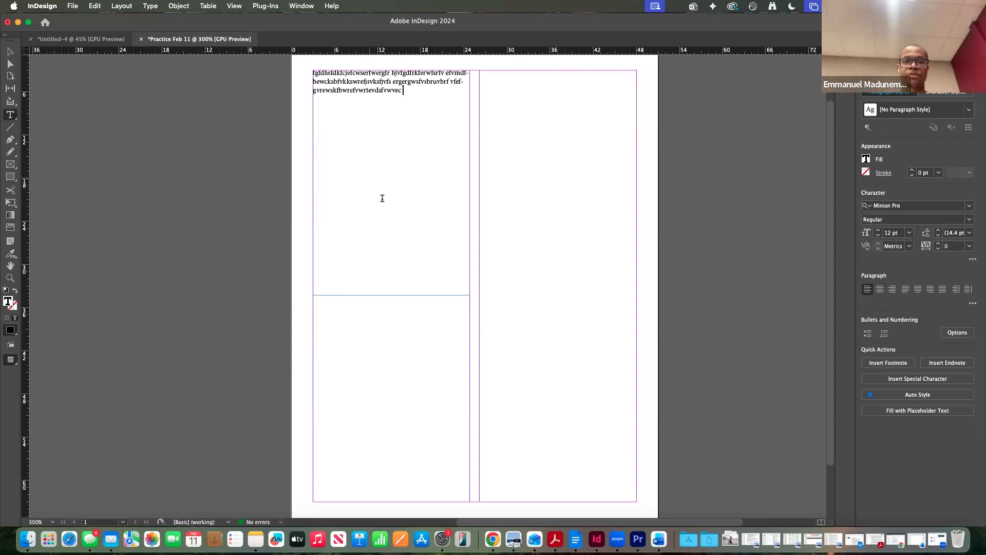
left_click(10, 51)
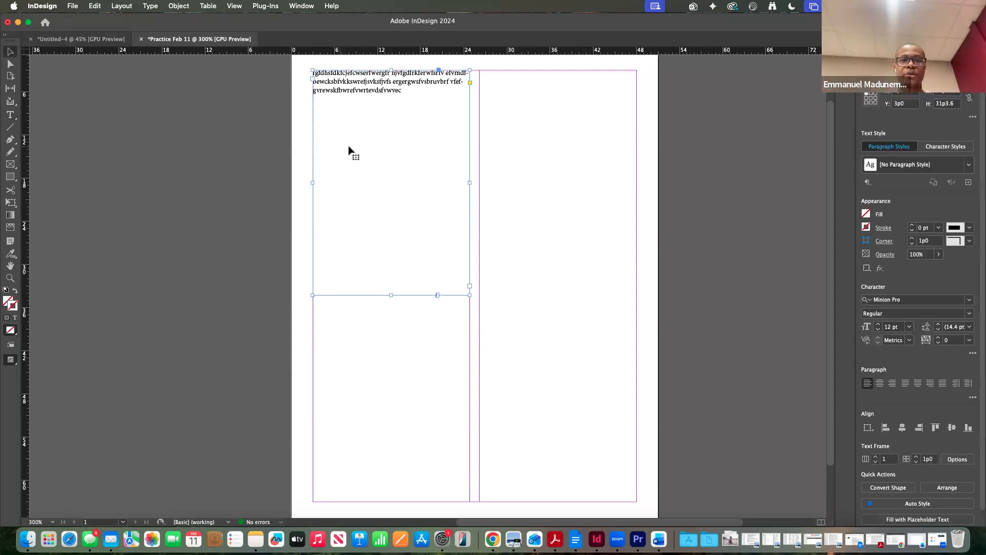
key("BackSpace")
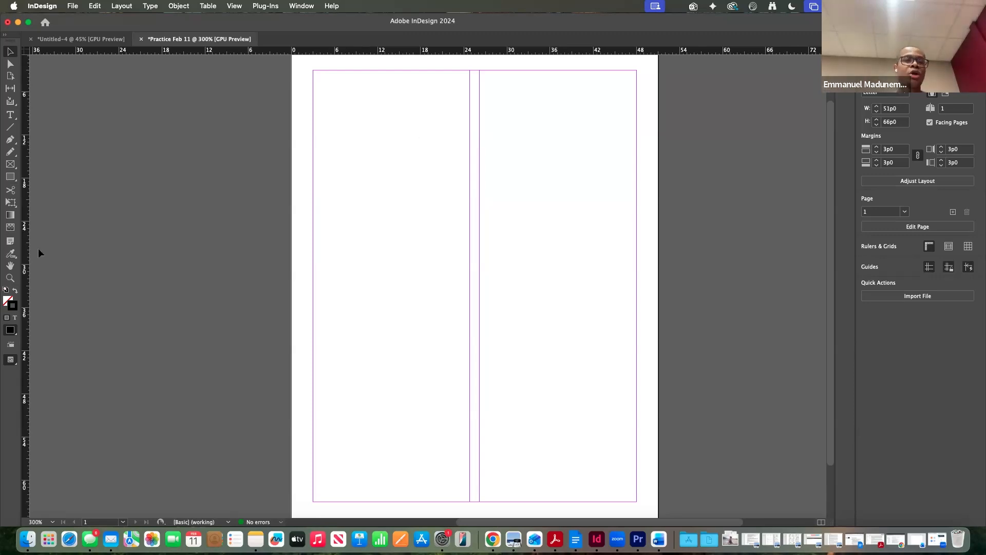
Step: Draw a 45p0 by 60p0 rectangle frame across the page margins, splitting it into 2 rows while drawing and also trying 4 rows
key("f")
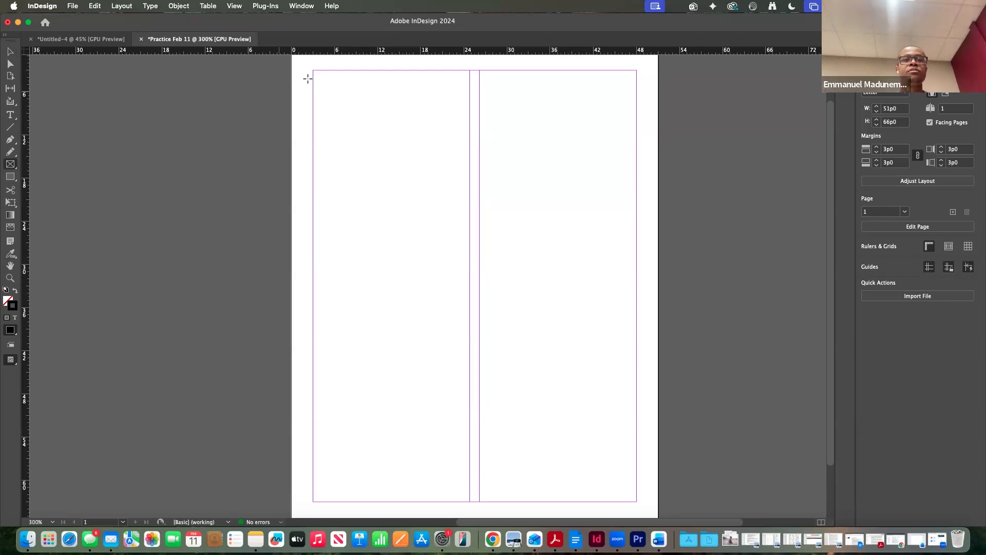
left_click_drag(313, 71, 637, 502)
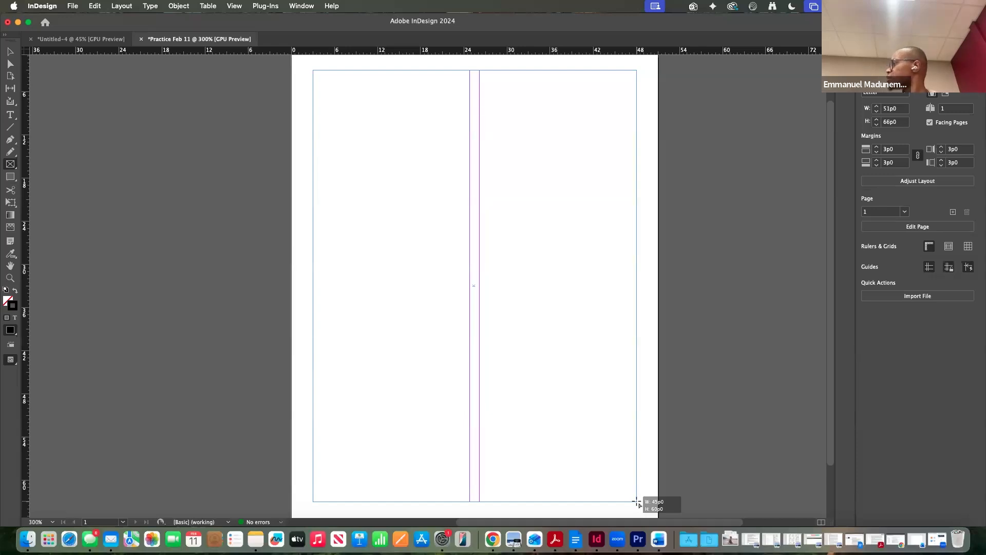
key("Up")
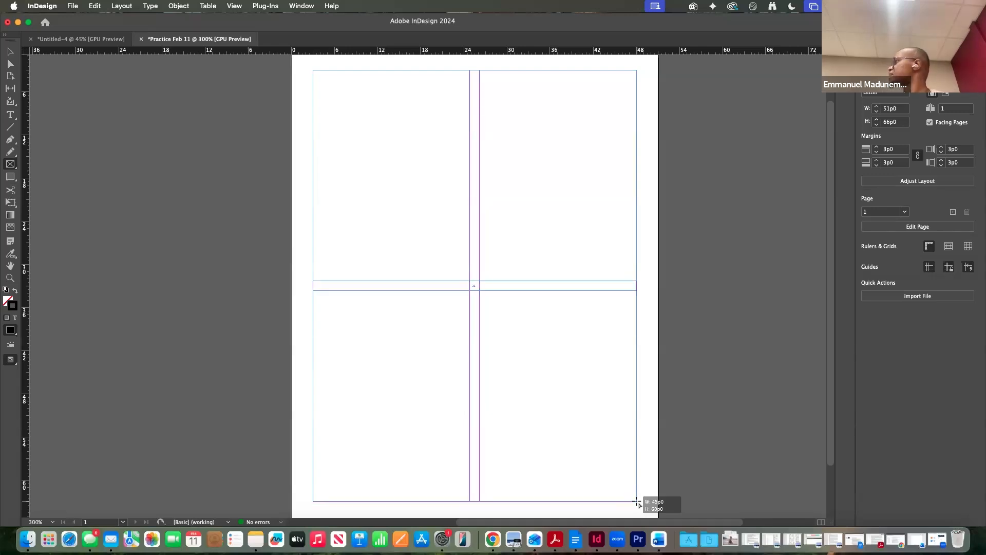
key("Up")
key("Up")
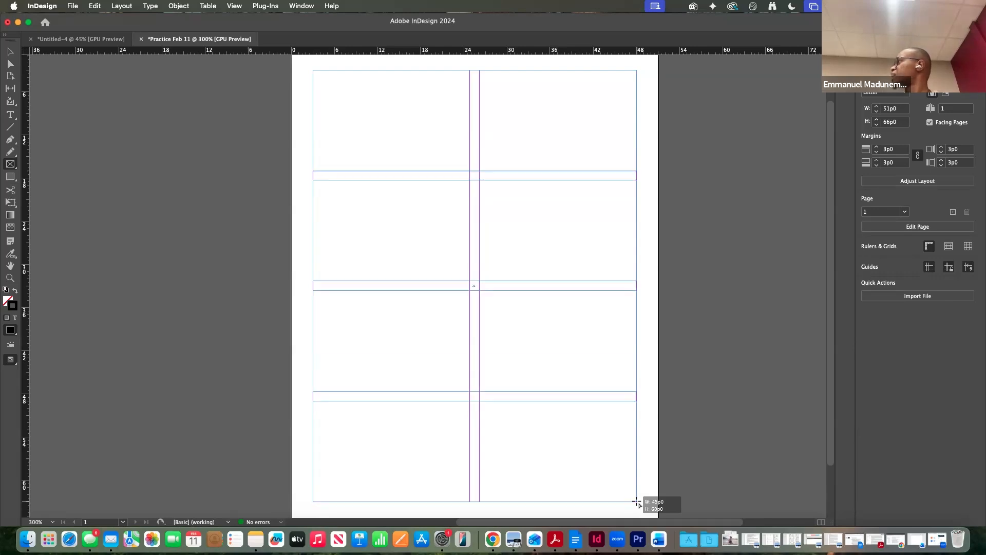
key("Down")
key("Down")
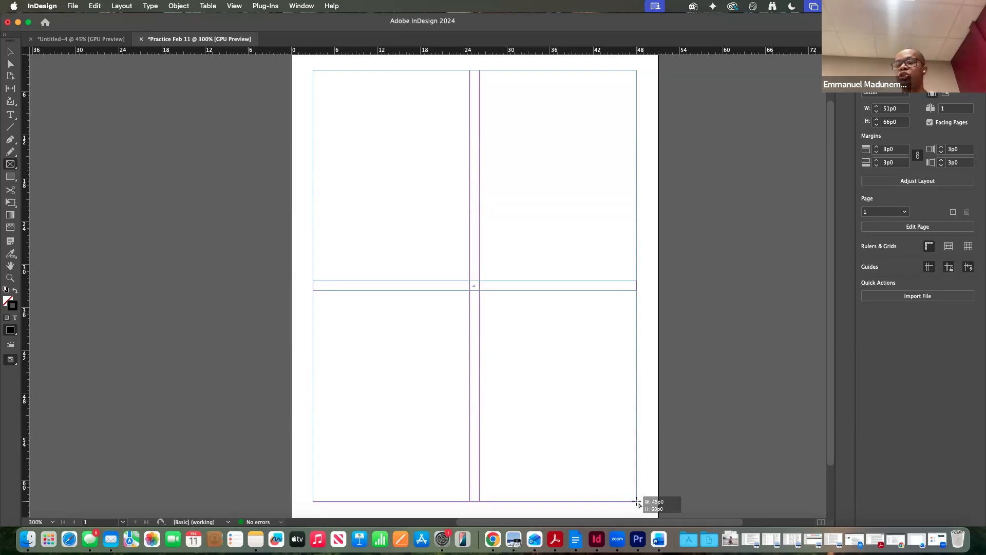
Step: Split the frame being drawn into 2 columns, also trying 3, 4 and 9 columns, and finish it as a 2-by-2 frame grid
left_click_drag(637, 502, 637, 502)
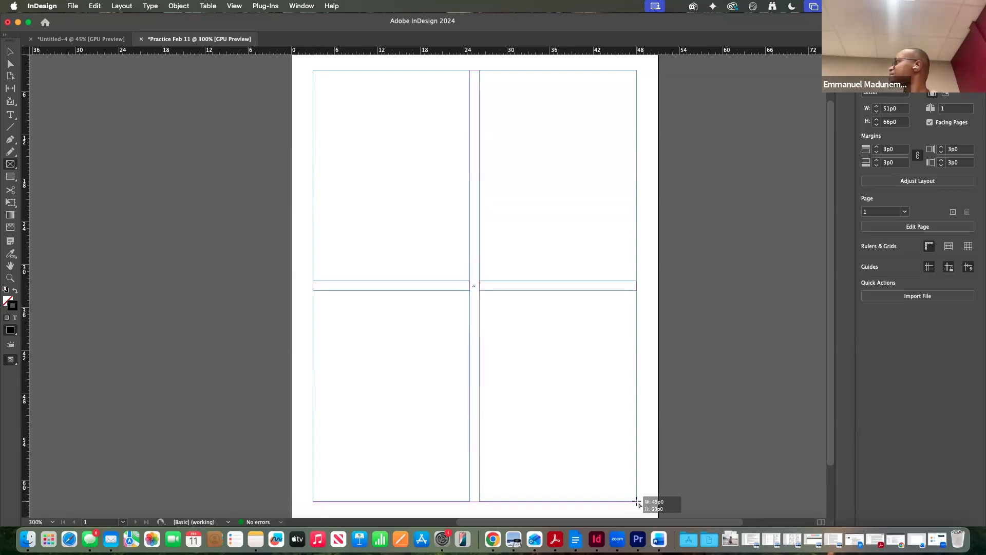
key("Right")
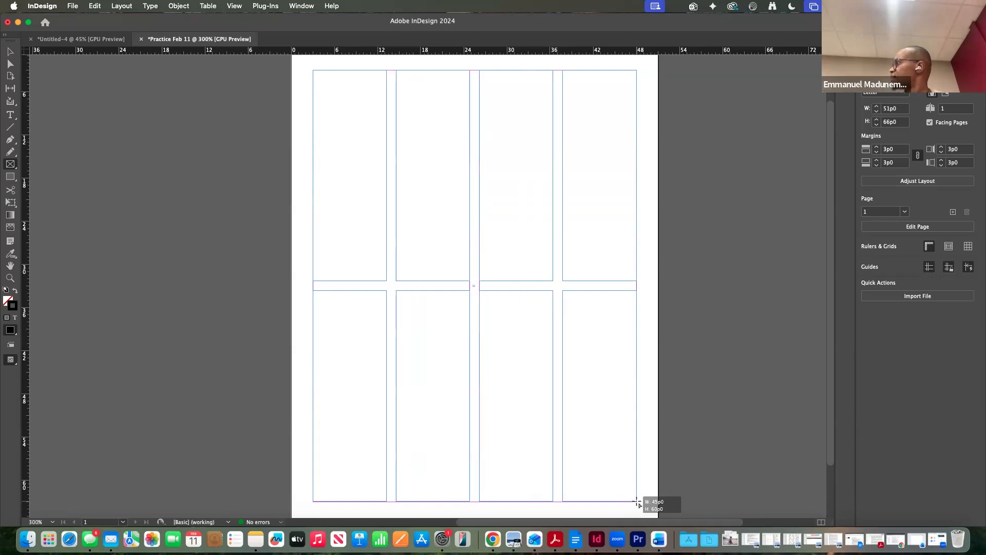
key("Left")
key("Left")
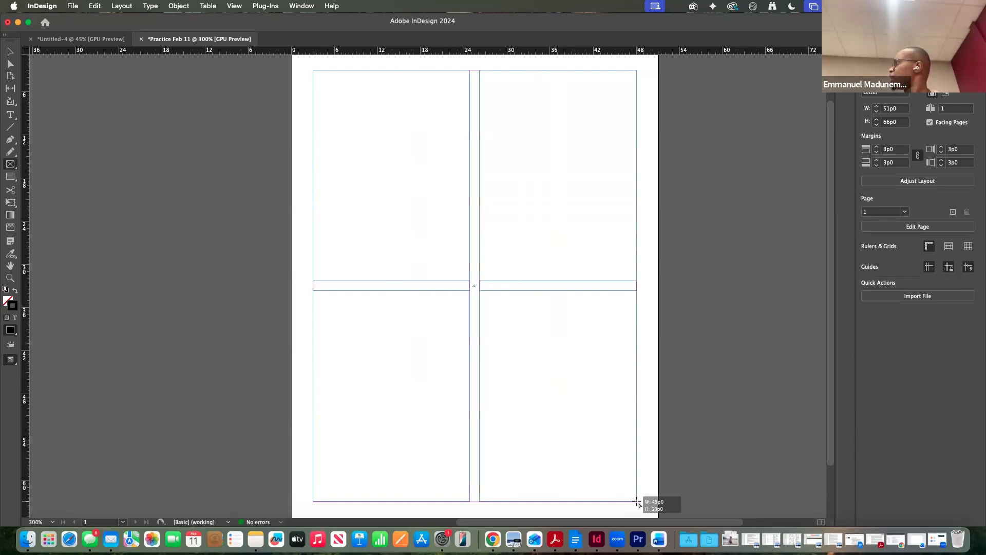
key("Right")
key("Right")
key("Right")
key("Right")
key("Right")
key("Right")
key("Right")
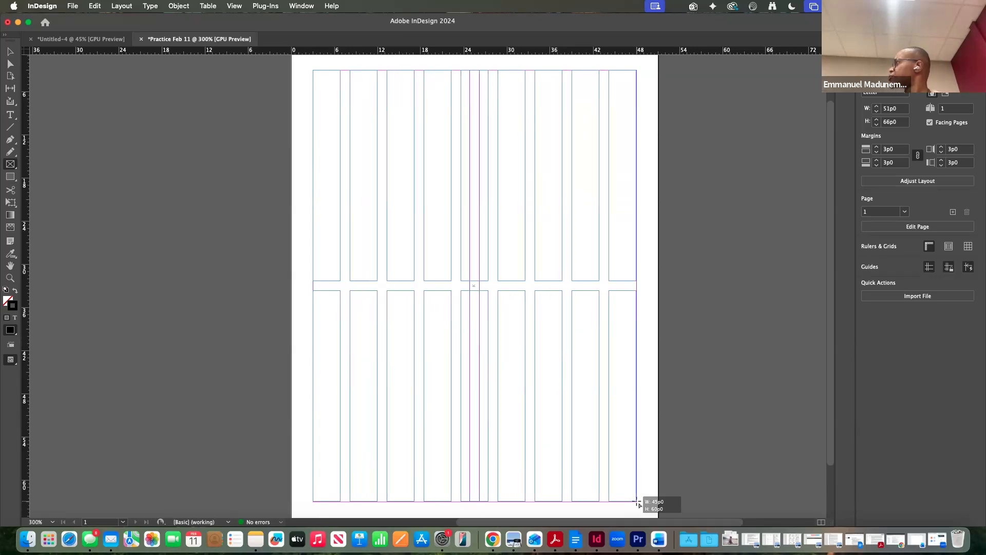
key("Left")
key("Left")
key("Left")
key("Left")
key("Left")
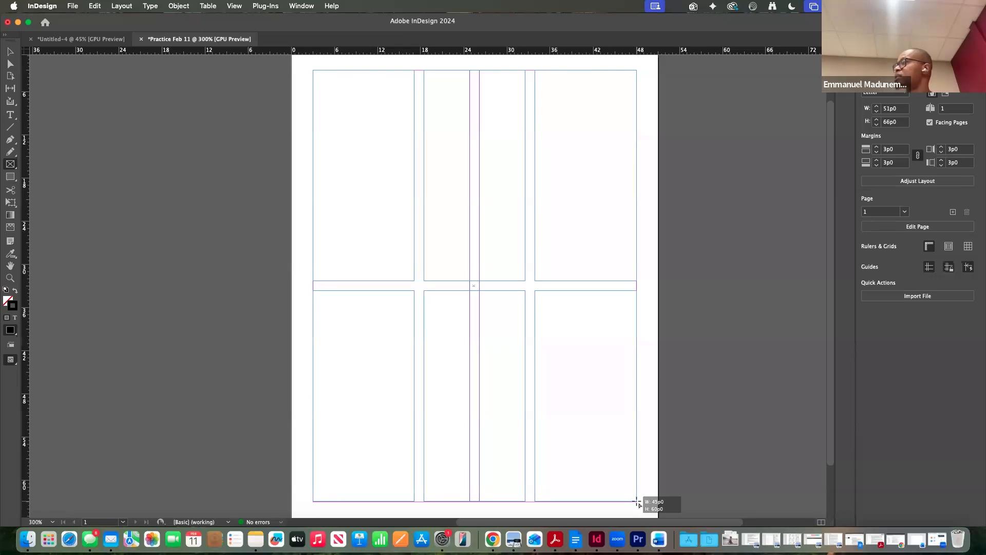
key("Left")
key("Left")
left_click_drag(637, 502, 637, 502)
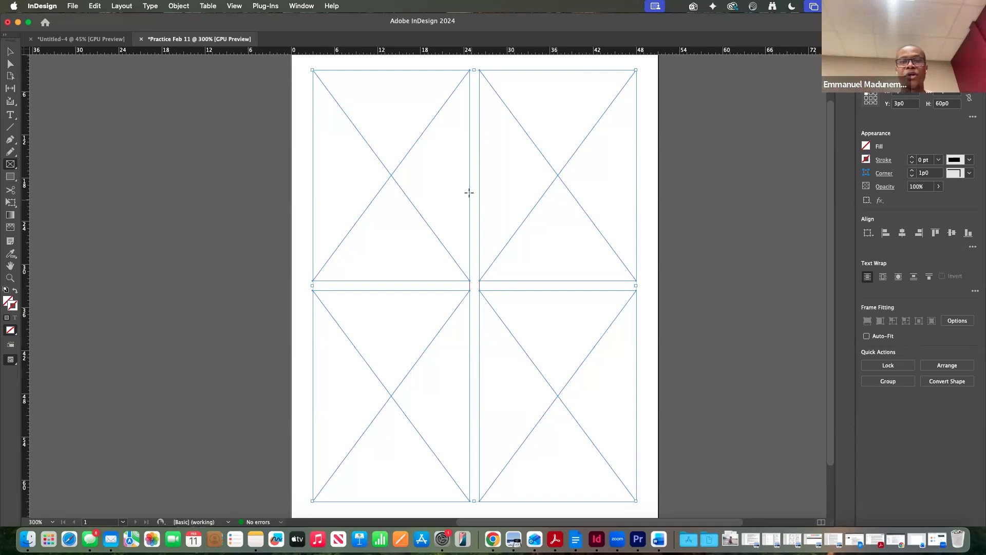
Step: Place stevejobsbook.webp in the upper-left frame and shift the image slightly to the left inside that frame
left_click(9, 52)
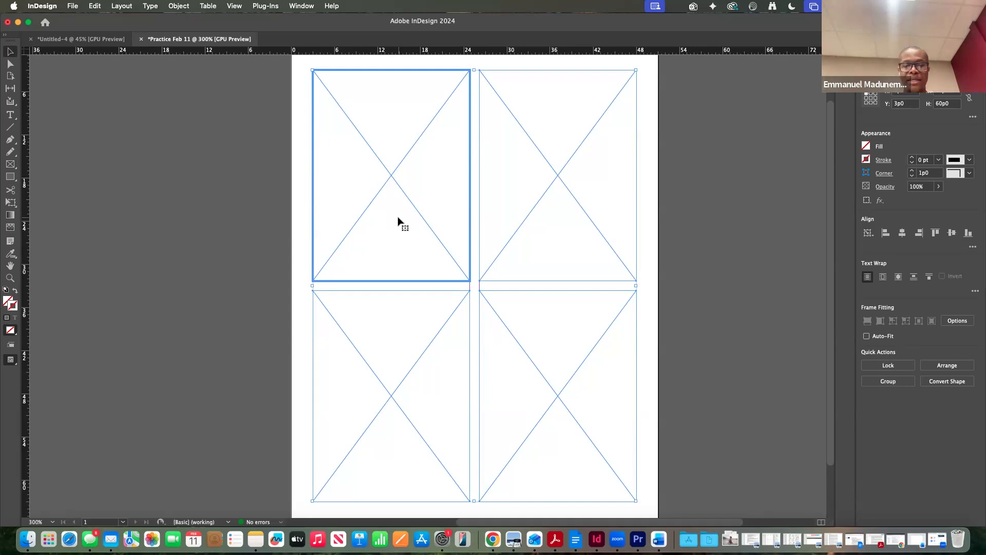
key("super+d")
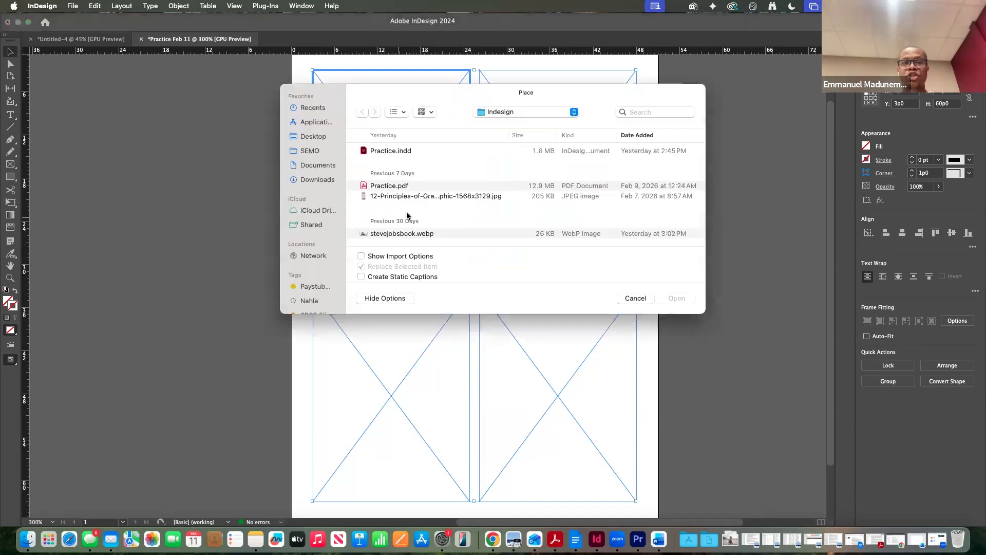
scroll(426, 221, "down", 2)
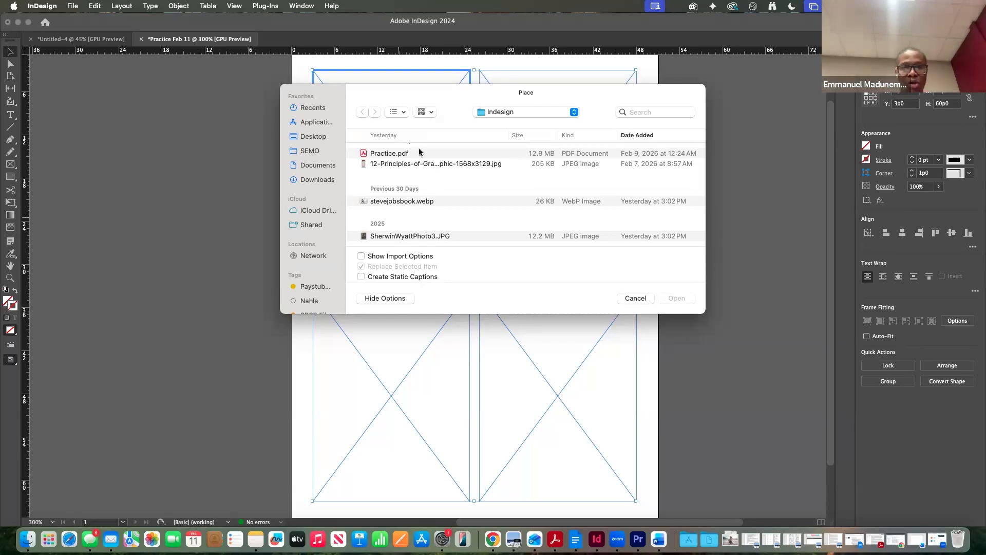
scroll(405, 212, "down", 1)
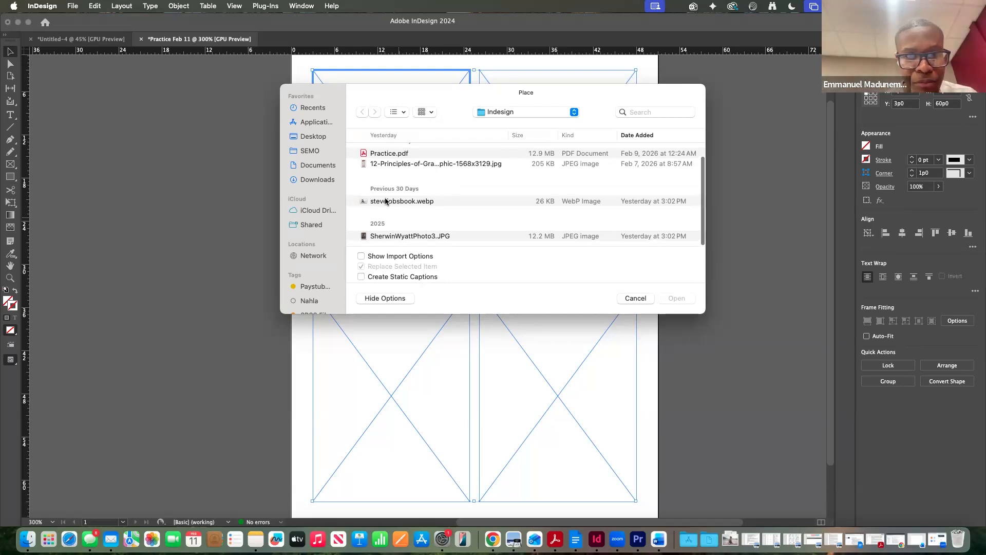
left_click(386, 201)
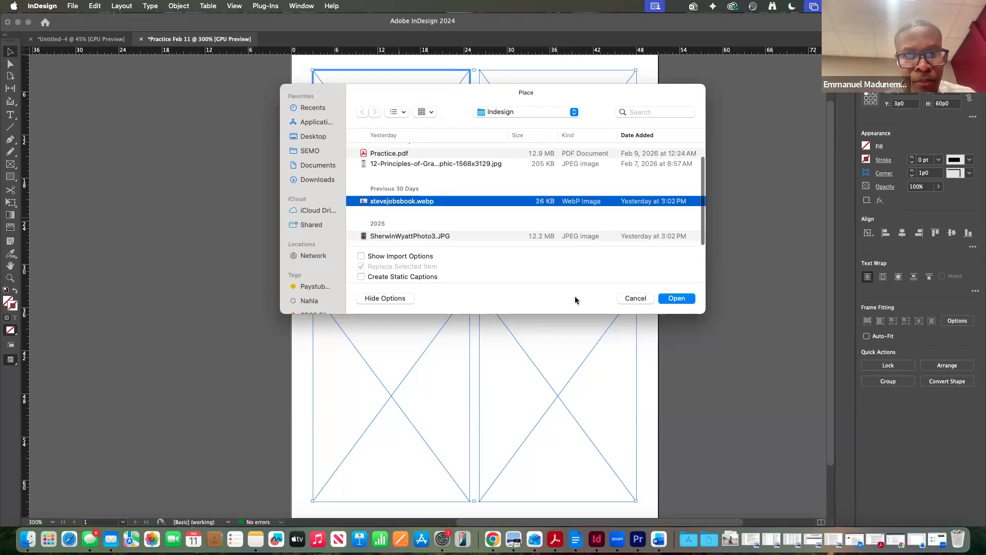
left_click(673, 299)
left_click(392, 174)
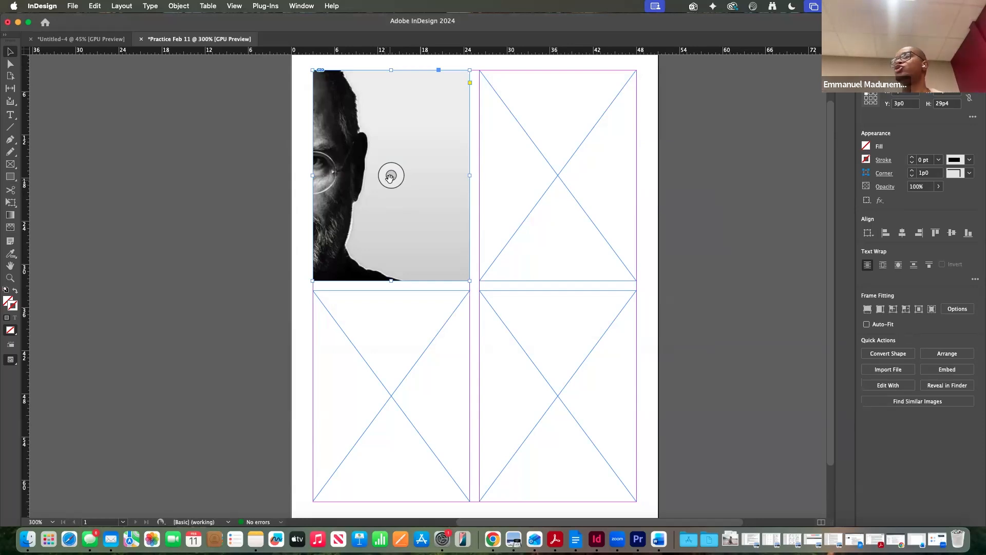
left_click_drag(390, 176, 318, 176)
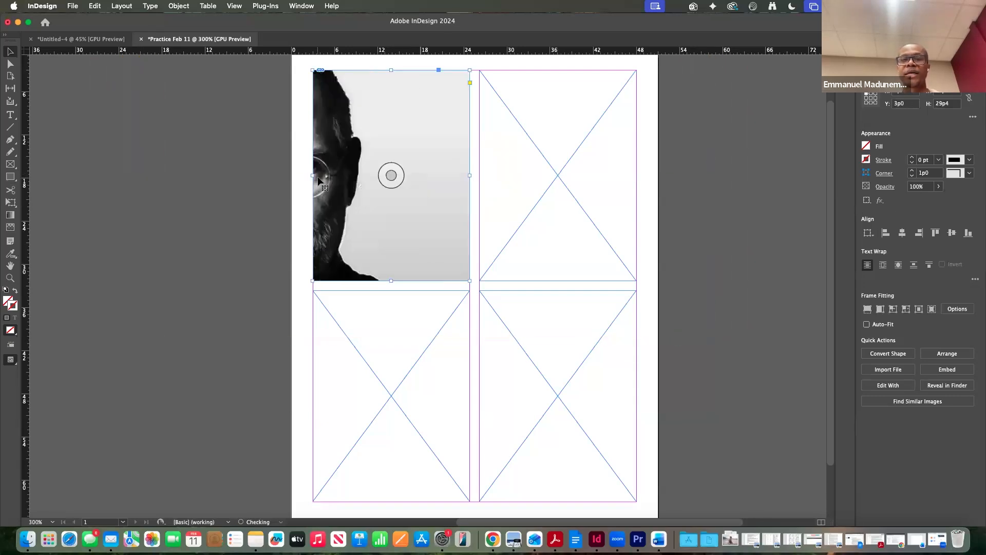
Step: Shift the image right inside its frame, delete the empty upper-right frame, and widen the image frame across both columns to the right margin
left_click_drag(379, 172, 417, 180)
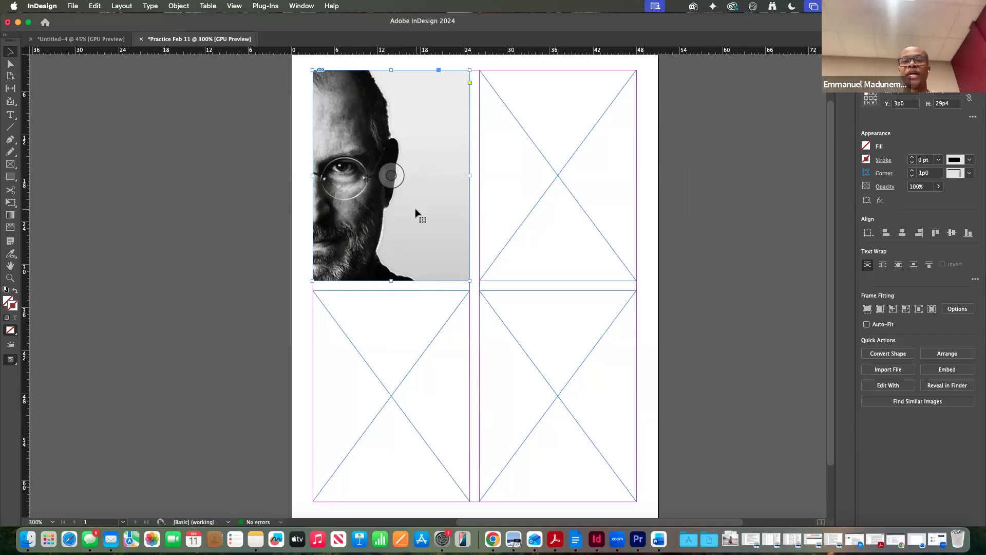
left_click(509, 256)
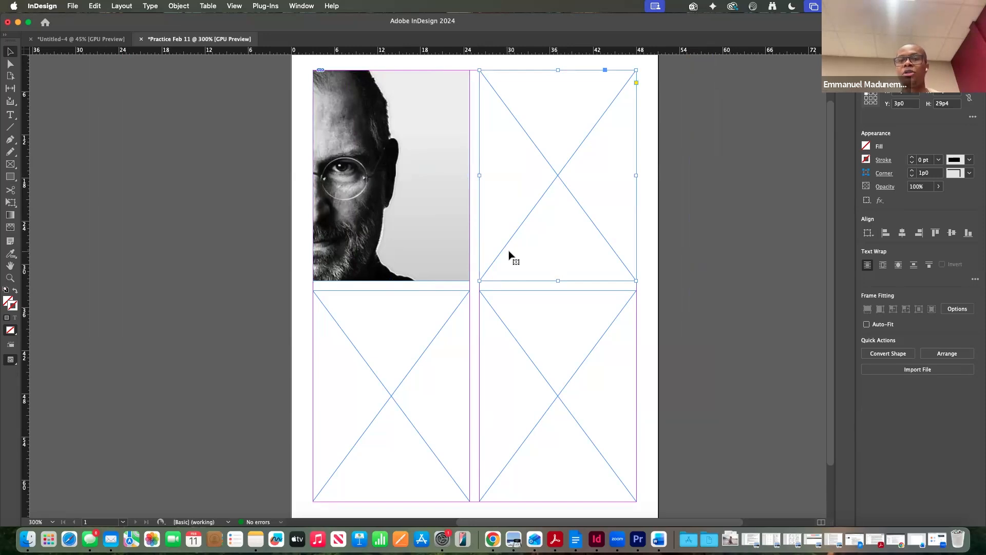
key("Delete")
left_click(468, 279)
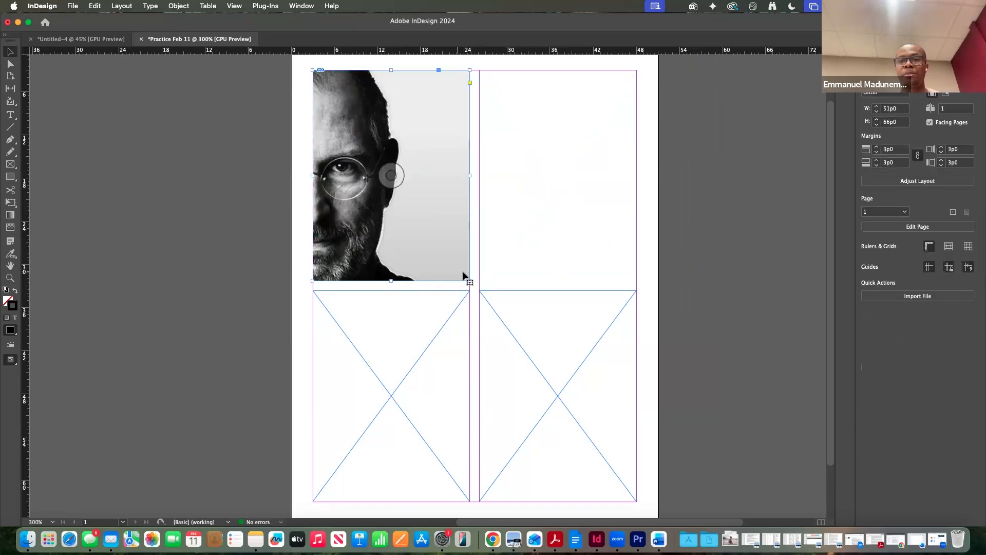
left_click_drag(468, 278, 639, 279)
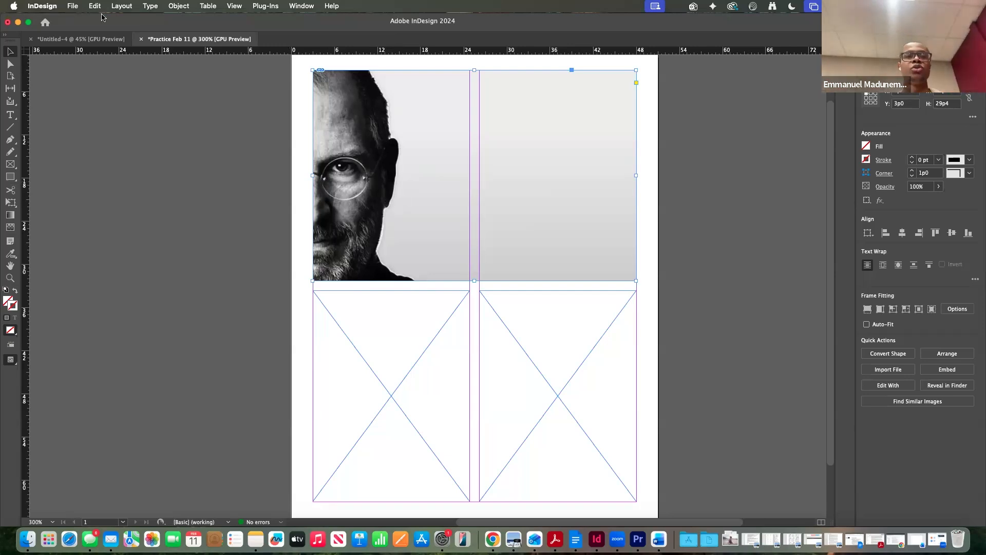
Step: Fit the image to its widened frame with Fill Frame Proportionally
left_click(119, 7)
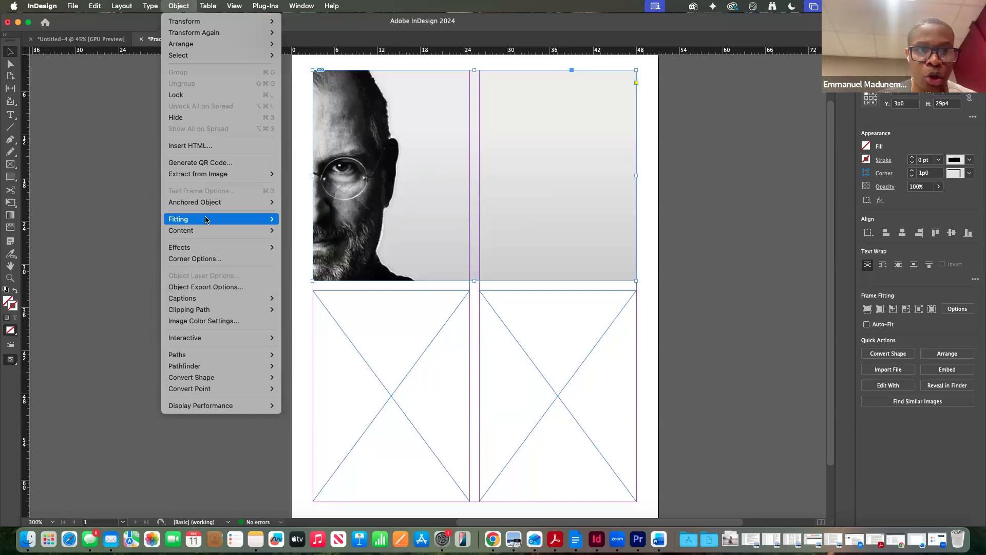
mouse_move(208, 220)
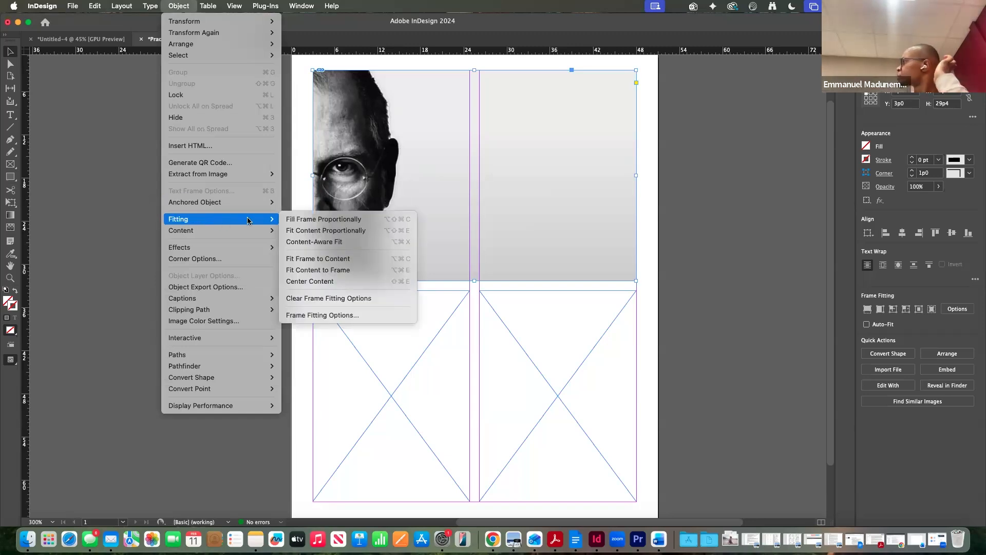
left_click(302, 220)
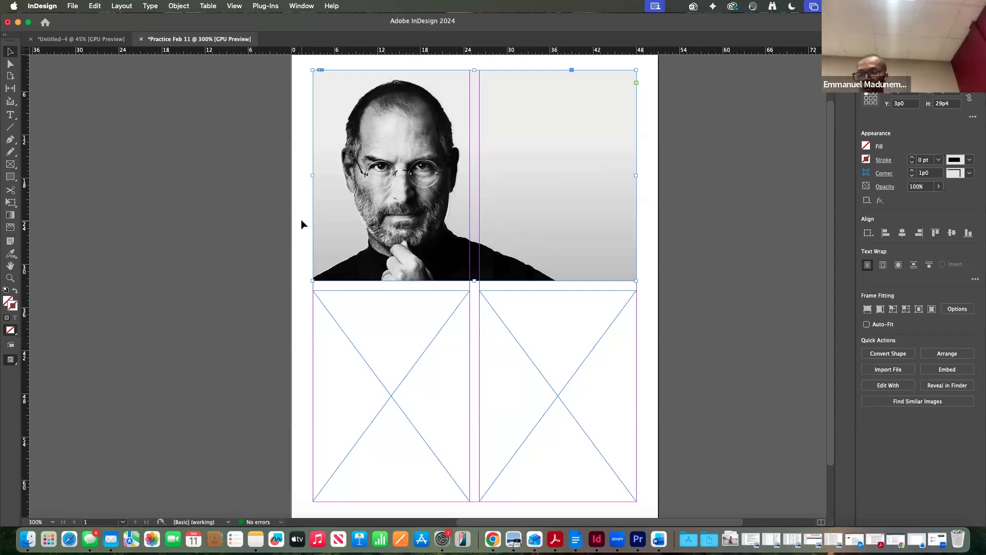
Step: Fill the lower-left frame with the cyan C=100 M=0 swatch after checking the page in preview mode
left_click(378, 354)
key("w")
key("w")
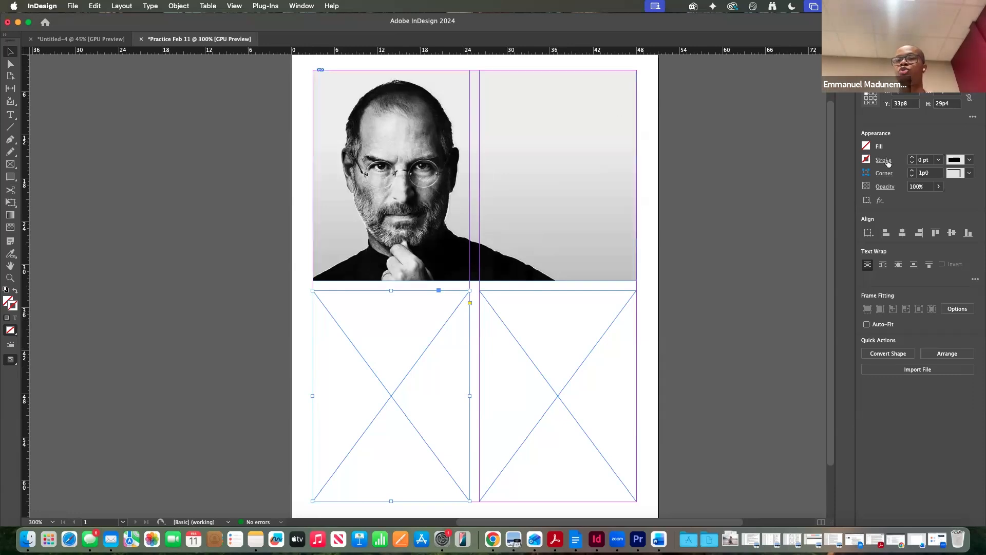
left_click(867, 149)
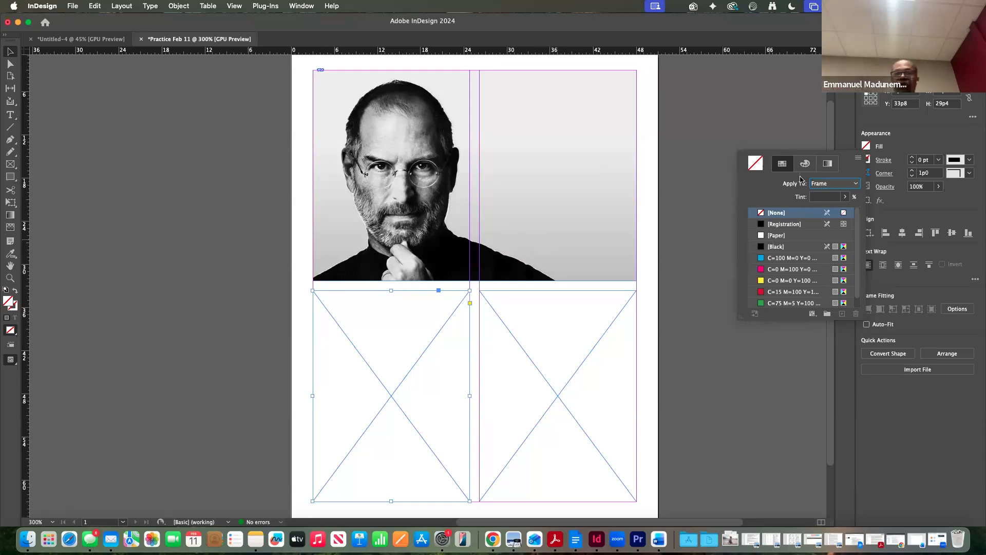
left_click(773, 258)
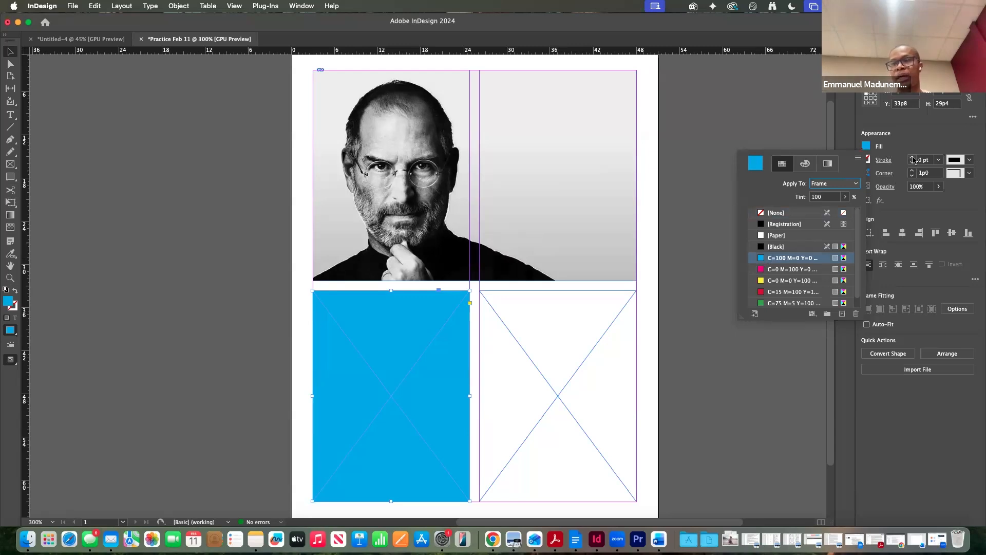
Step: Give the lower-left frame an 8 pt stroke in the [Black] swatch
left_click(913, 157)
left_click(912, 157)
left_click(912, 157)
left_click(912, 157)
left_click(912, 157)
left_click(912, 157)
left_click(912, 157)
left_click(912, 157)
left_click(867, 159)
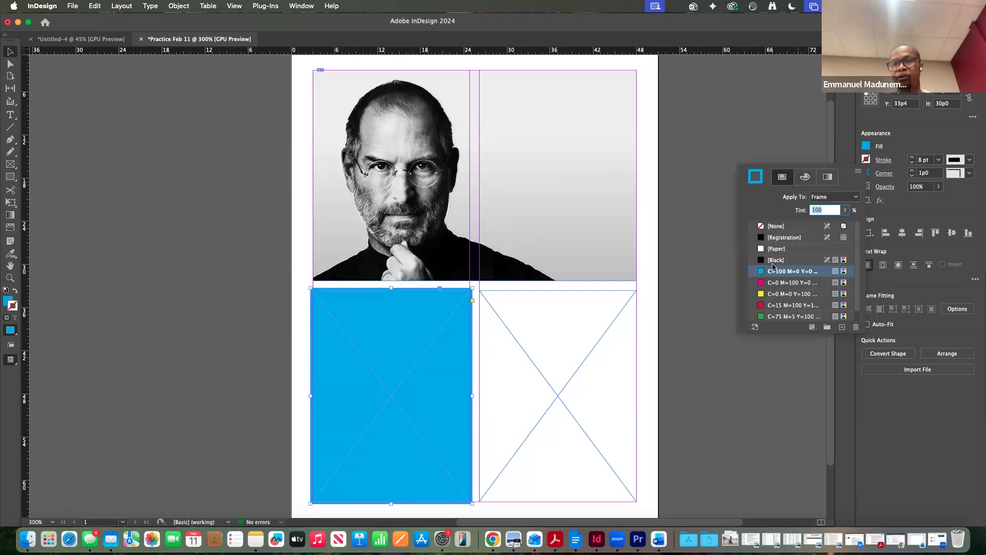
left_click(777, 261)
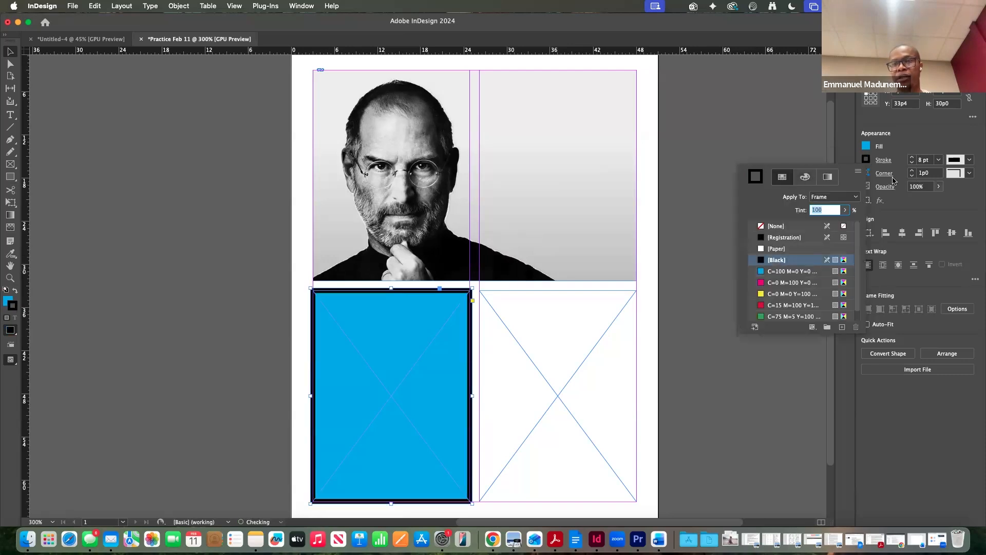
Step: Change the lower-left frame's fill to the red C=15 M=100 swatch, also trying the yellow and magenta swatches
left_click(867, 147)
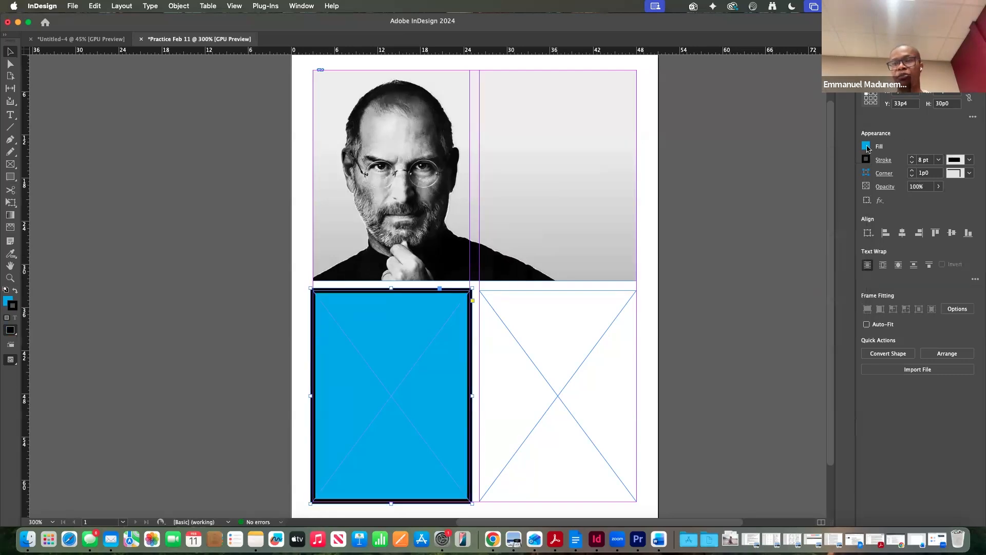
left_click(866, 147)
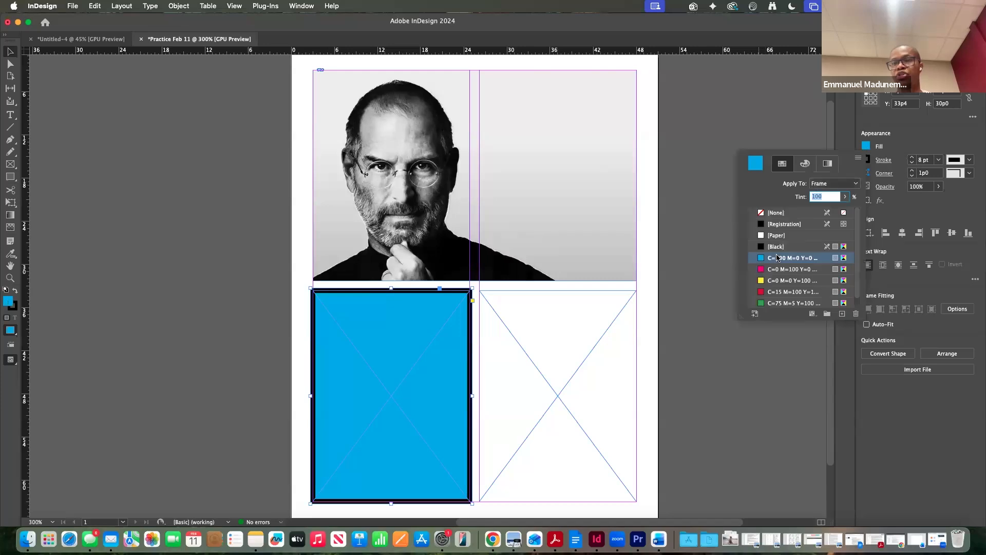
left_click(777, 280)
left_click(777, 270)
scroll(777, 272, "down", 1)
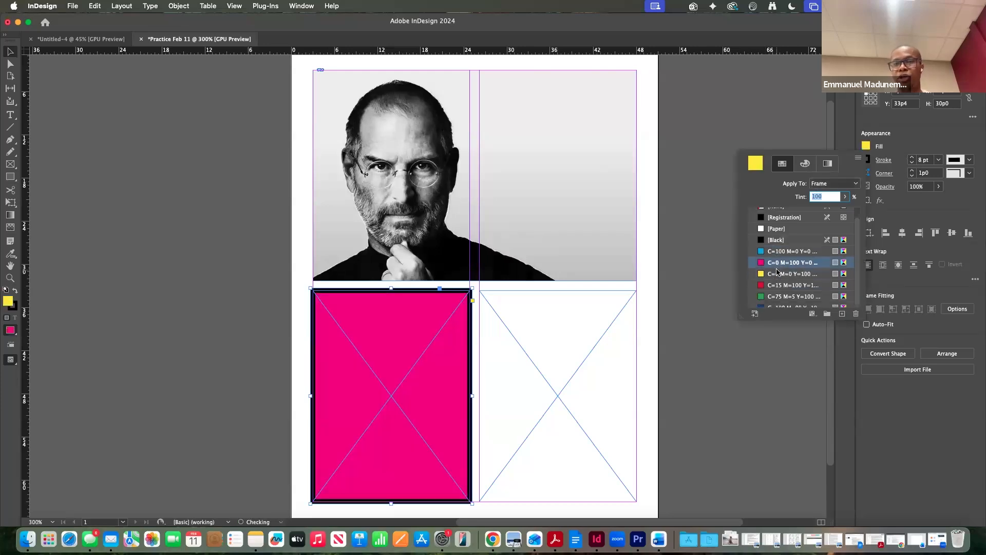
left_click(776, 285)
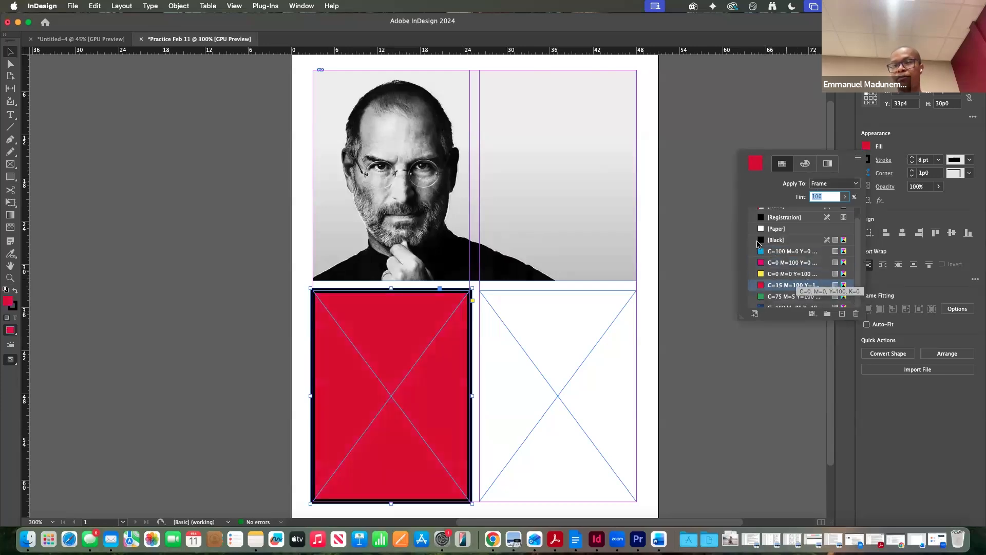
left_click(909, 144)
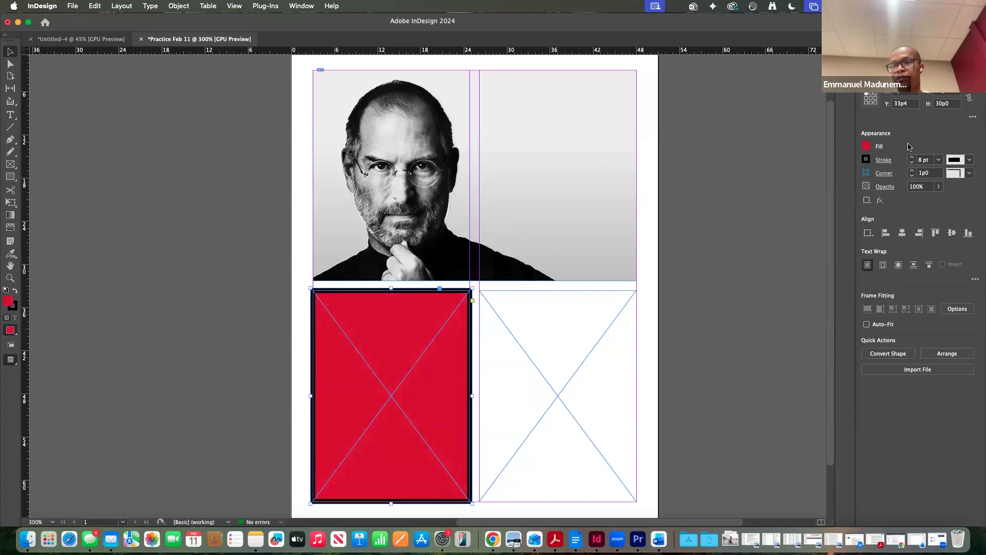
Step: Increase the lower-left frame's stroke weight to 22 pt
left_click(967, 159)
left_click(918, 141)
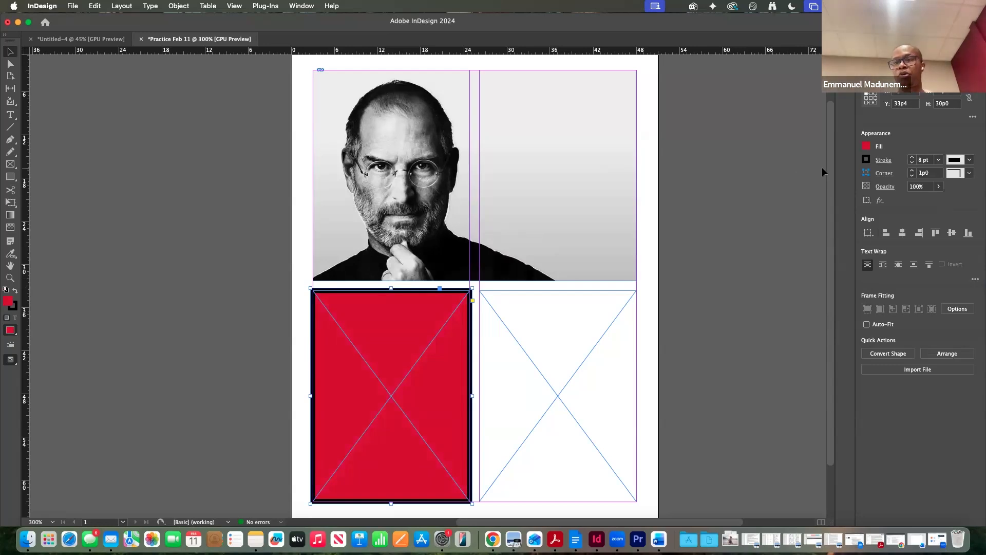
left_click(912, 156)
left_click(912, 156)
left_click(912, 157)
left_click(912, 157)
left_click(912, 157)
left_click(912, 157)
left_click(912, 156)
left_click(912, 157)
left_click(912, 156)
left_click(912, 156)
left_click(912, 156)
left_click(913, 157)
left_click(912, 156)
left_click(912, 157)
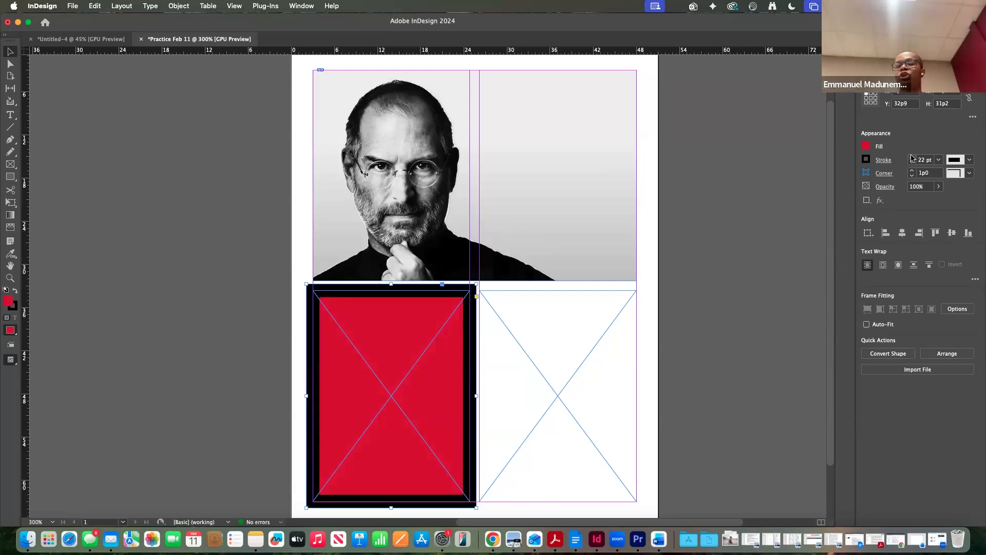
Step: Set the lower-left frame's stroke style to Japanese Dots, also trying Dashed (3 and 2) and Left Slant Hash
left_click(866, 148)
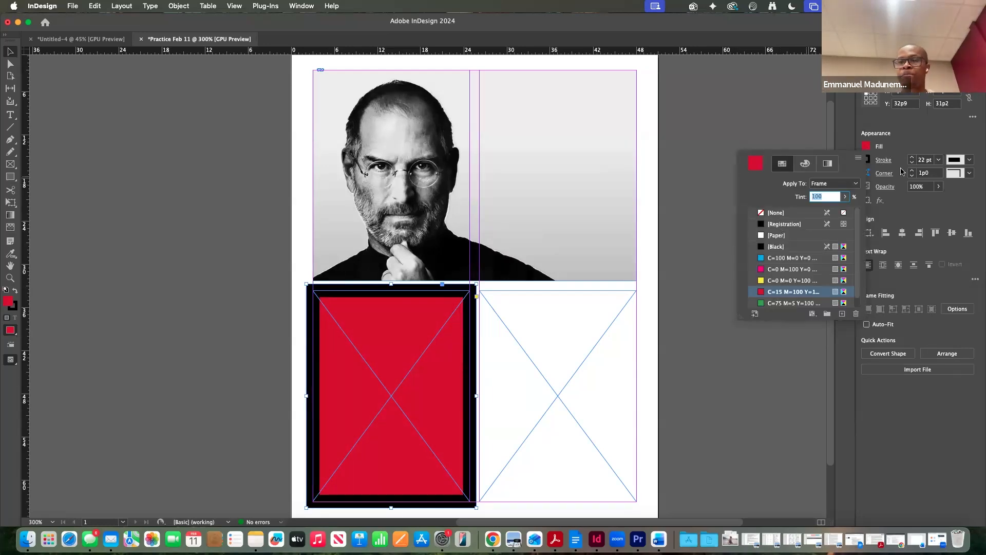
left_click(968, 160)
left_click(907, 279)
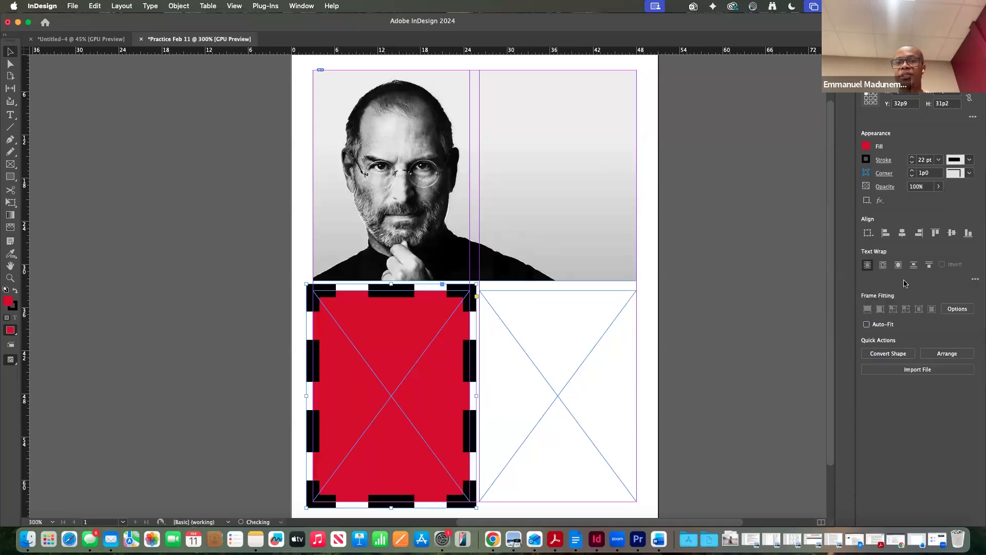
left_click(969, 160)
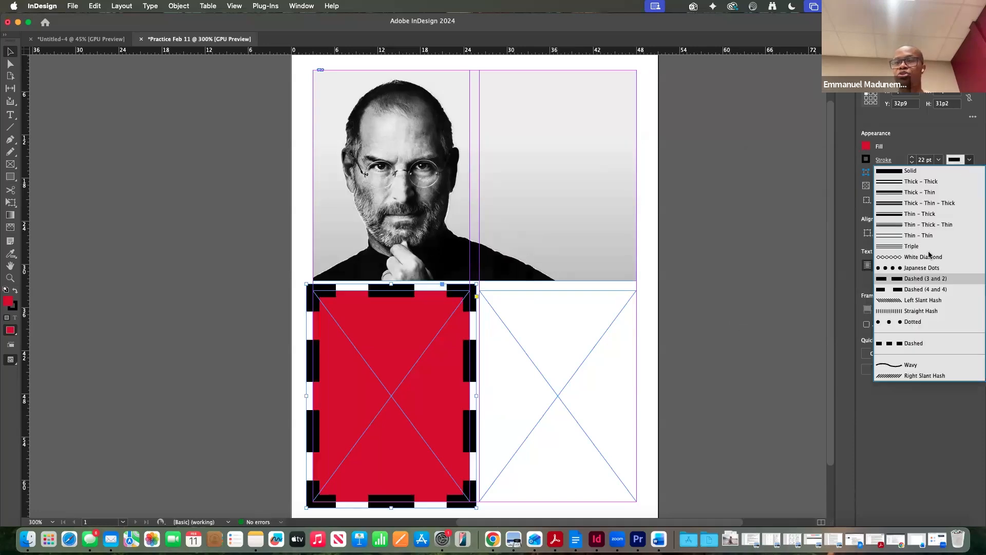
left_click(912, 298)
left_click(969, 160)
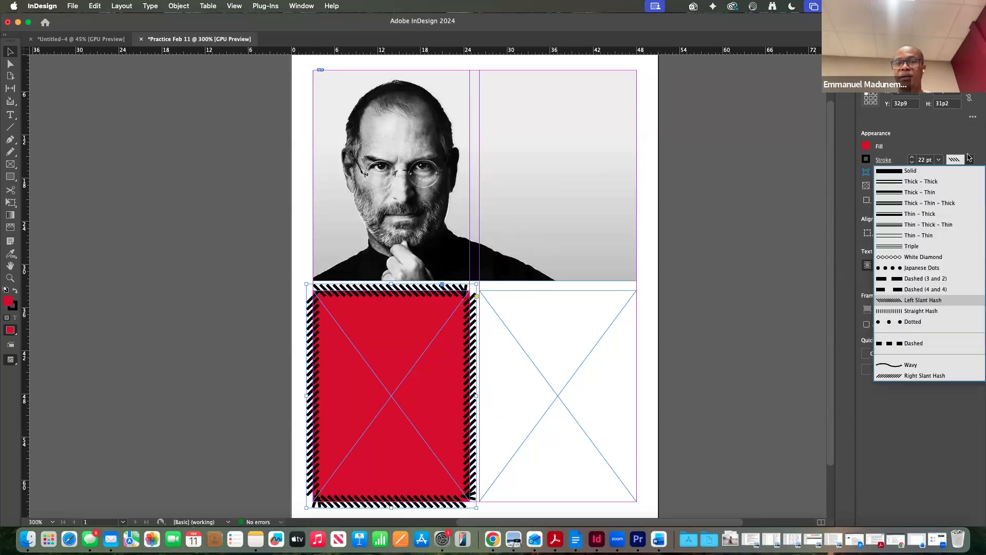
left_click(917, 267)
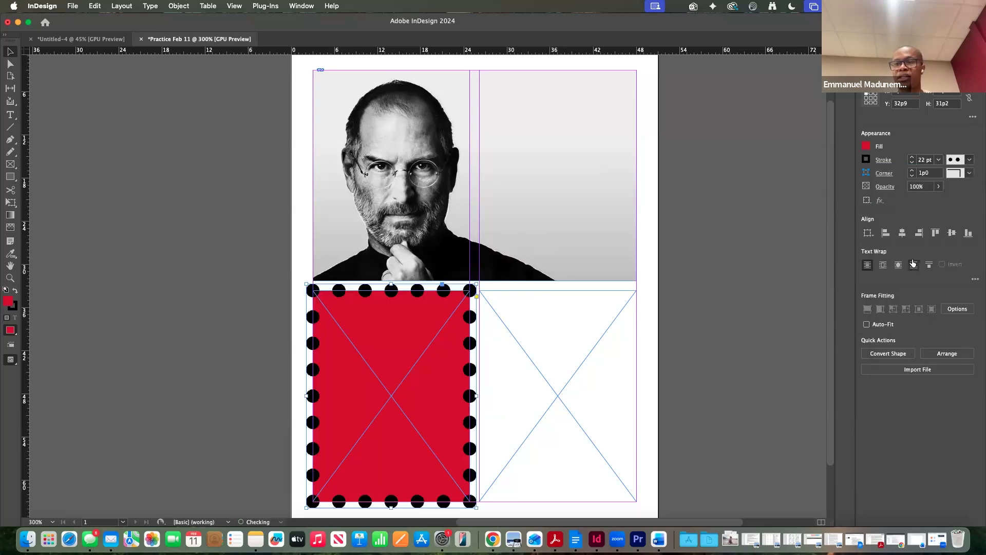
left_click(970, 160)
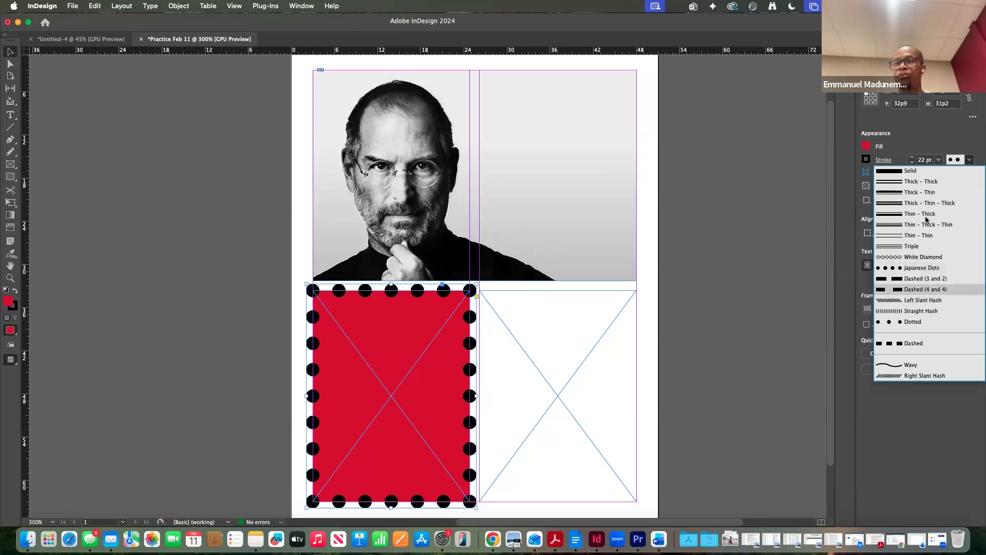
left_click(932, 127)
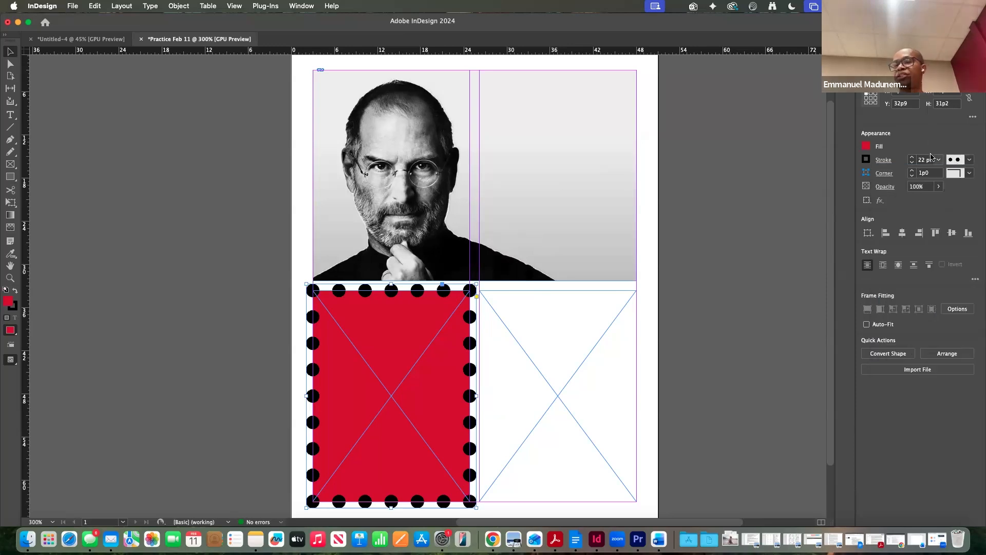
Step: Lower the red frame's opacity to 74% and check the page in preview mode
left_click(938, 186)
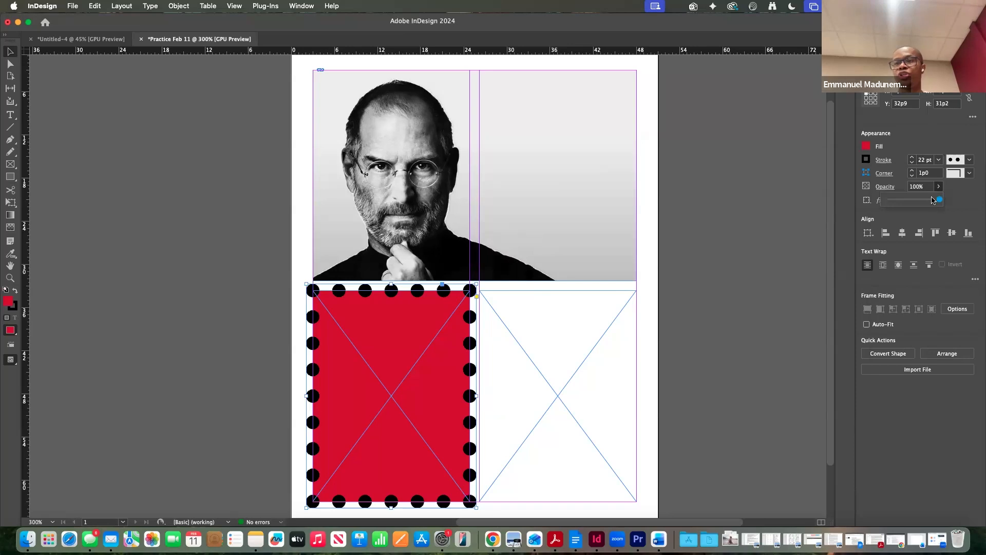
mouse_move(939, 199)
left_mouse_down()
mouse_move(905, 208)
mouse_move(926, 208)
left_mouse_up()
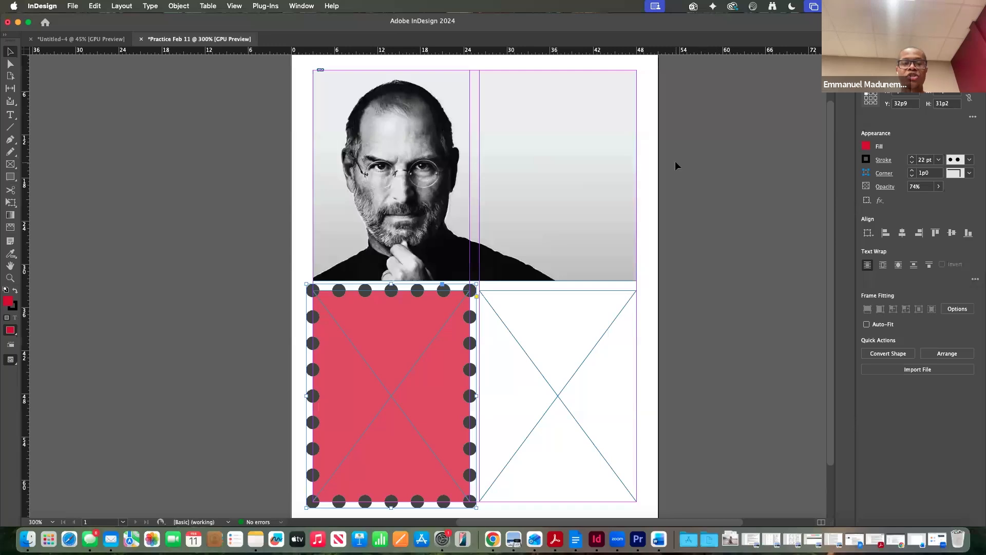
key("w")
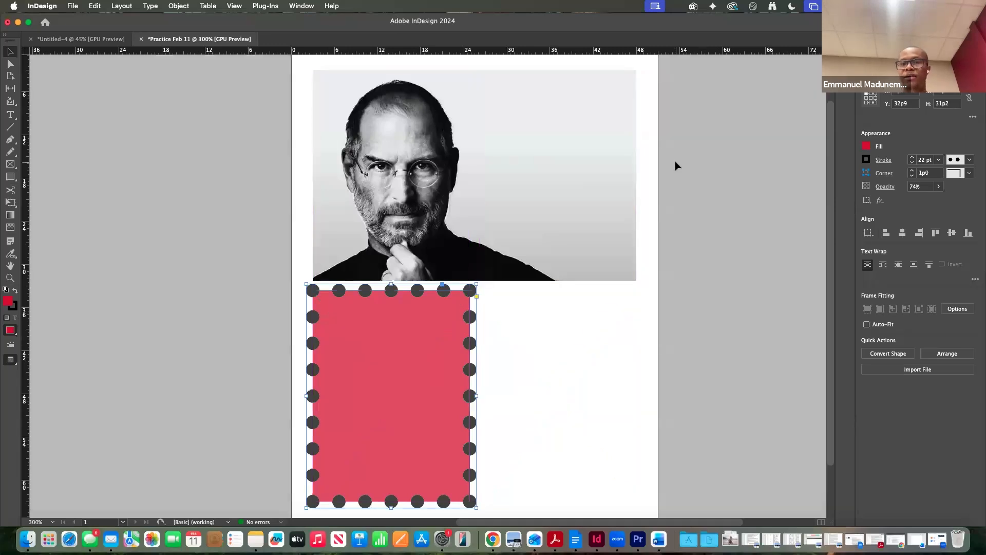
key("w")
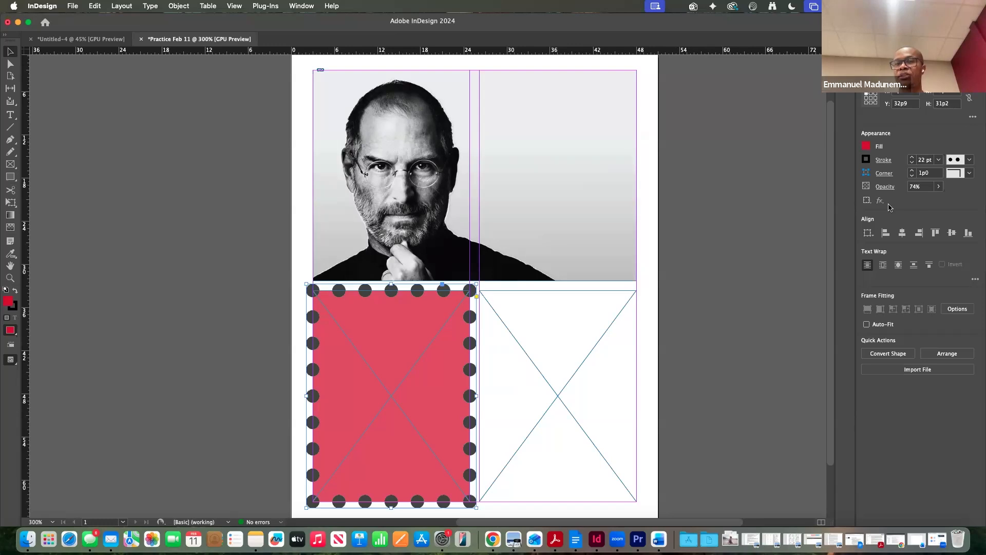
Step: Apply an Inner Shadow effect to the portrait image frame, keeping the effect settings clear of the image
left_click(569, 182)
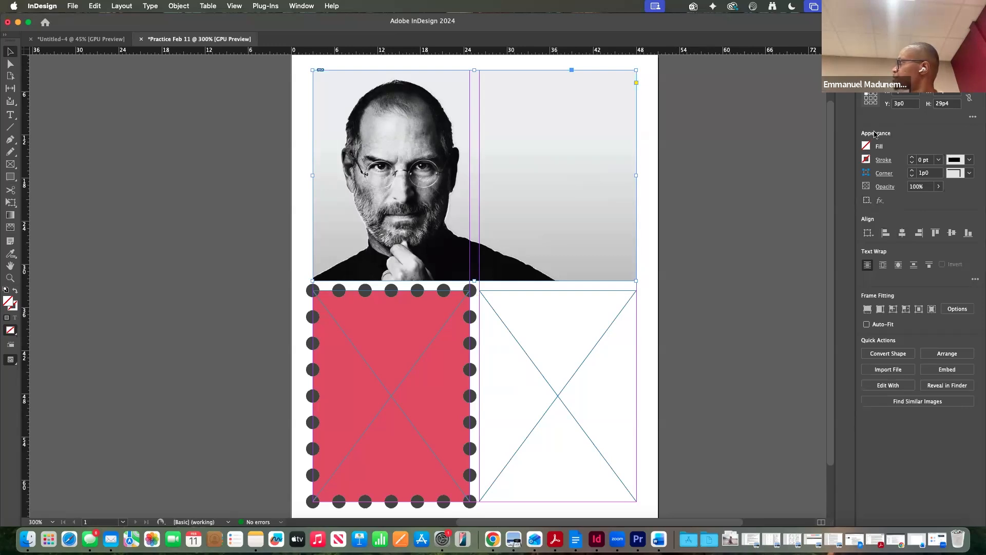
left_click(878, 201)
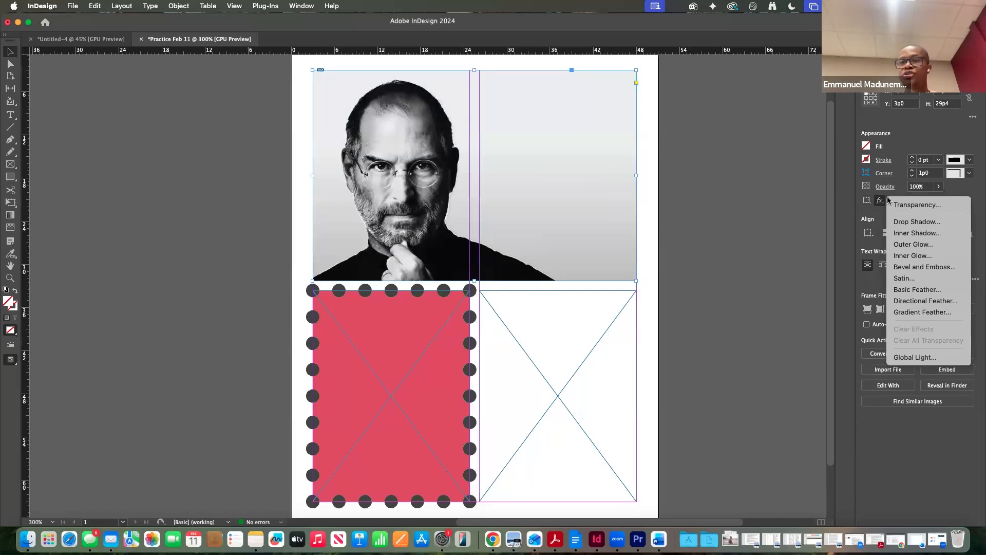
left_click(900, 232)
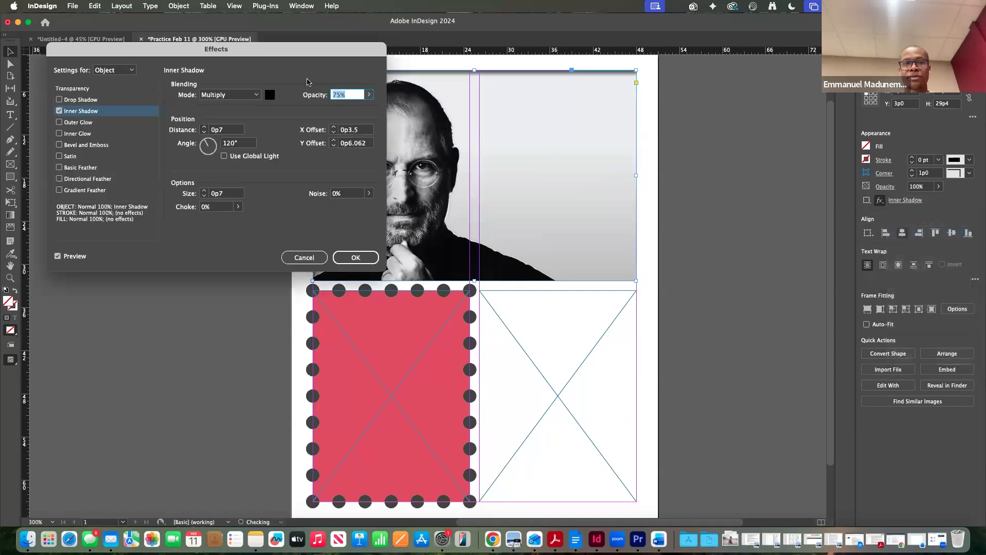
left_click_drag(348, 61, 623, 280)
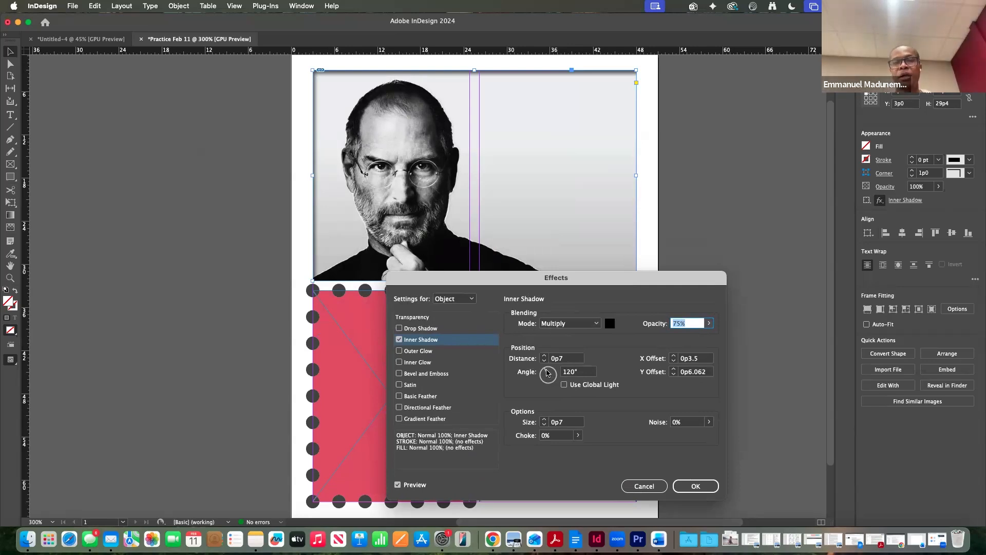
Step: Set the inner shadow's angle to 161° and its distance to 1p7
mouse_move(540, 378)
left_mouse_down()
mouse_move(550, 388)
mouse_move(571, 378)
mouse_move(561, 354)
mouse_move(525, 369)
left_mouse_up()
left_click(544, 355)
left_click(544, 356)
left_click(543, 355)
left_click(544, 355)
left_click(544, 356)
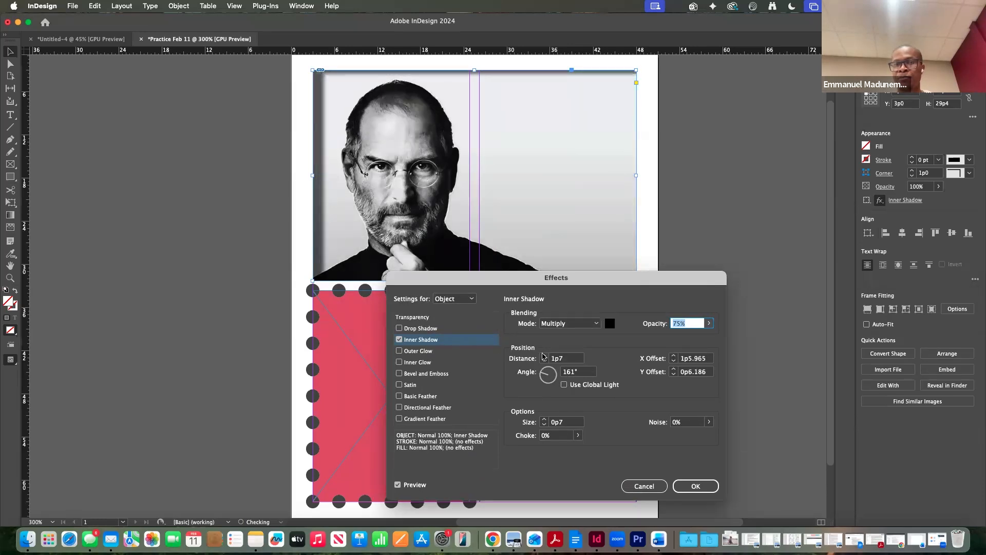
Step: Add a Drop Shadow to the portrait image frame and set its inner shadow's angle to 95° and distance to 2p0
left_click(400, 329)
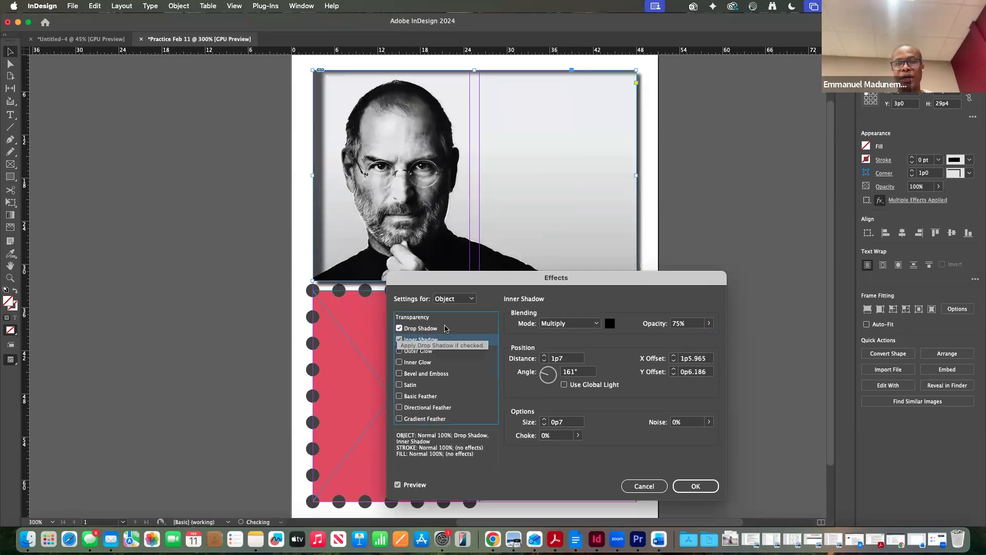
left_click_drag(545, 373, 566, 358)
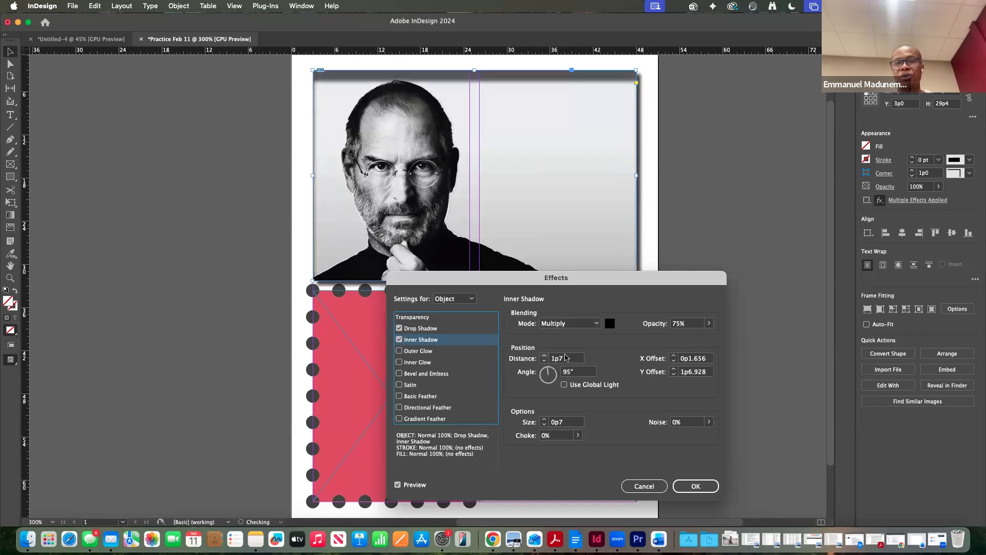
left_click(544, 356)
Step: Try the C=0 M=100 Y=0 K=0 swatch as the inner shadow's colour without keeping it, and apply the effect settings
left_click(609, 323)
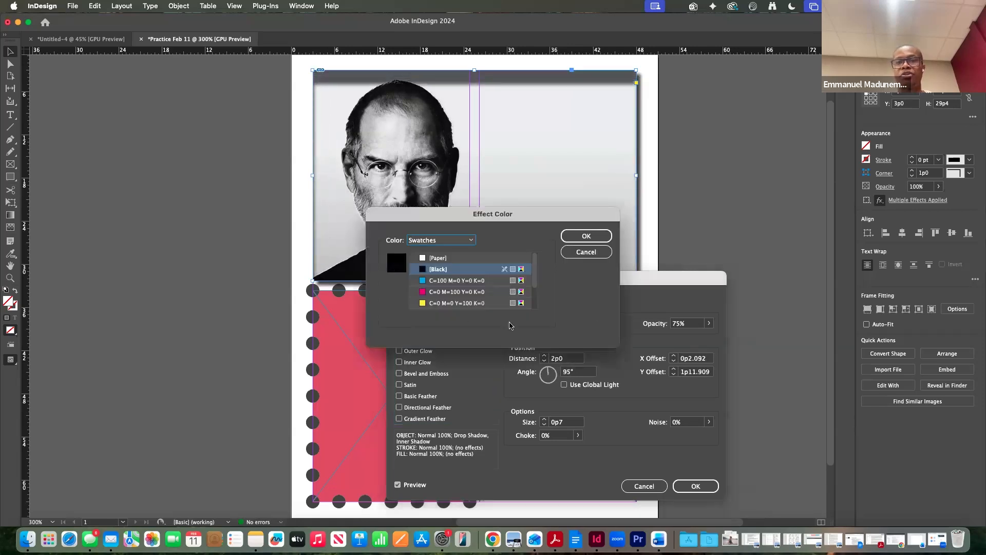
left_click(448, 291)
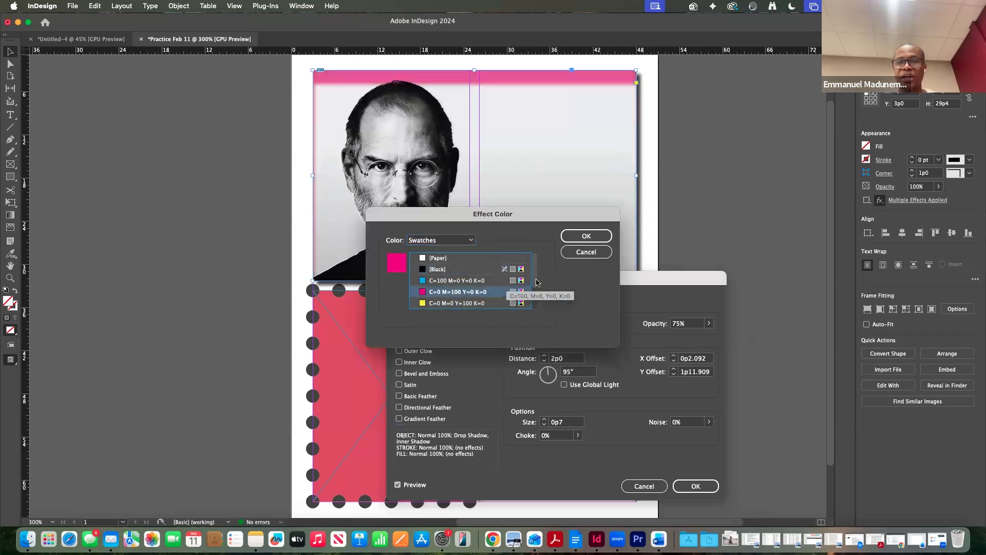
left_click(586, 252)
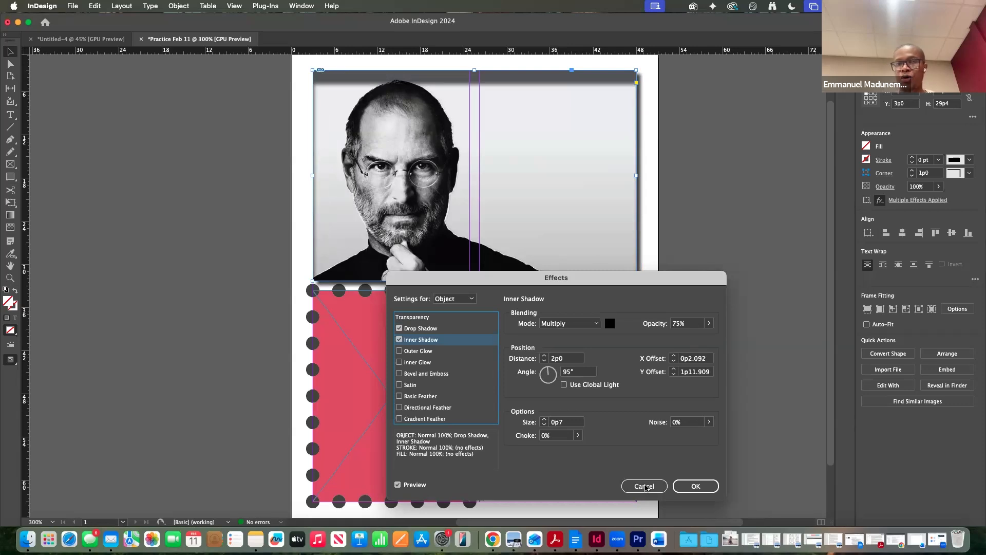
left_click(688, 482)
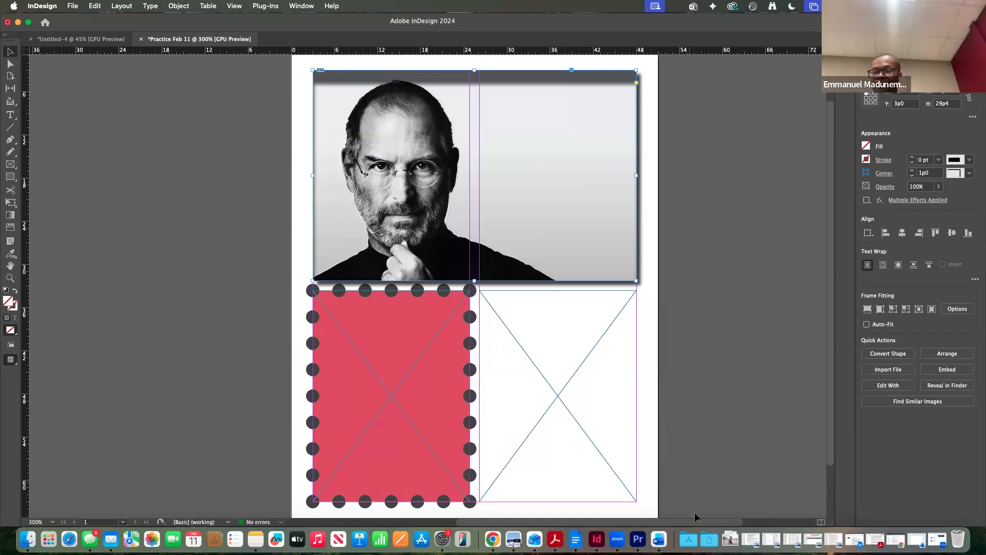
Step: Turn the empty lower-right frame on page 1 into a text frame with the Type tool
left_click(545, 361)
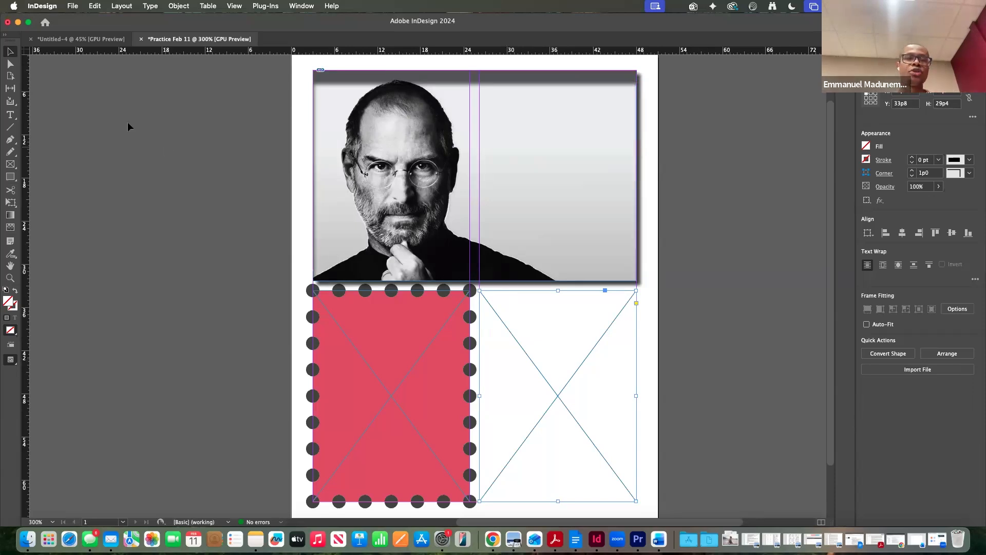
left_click(11, 115)
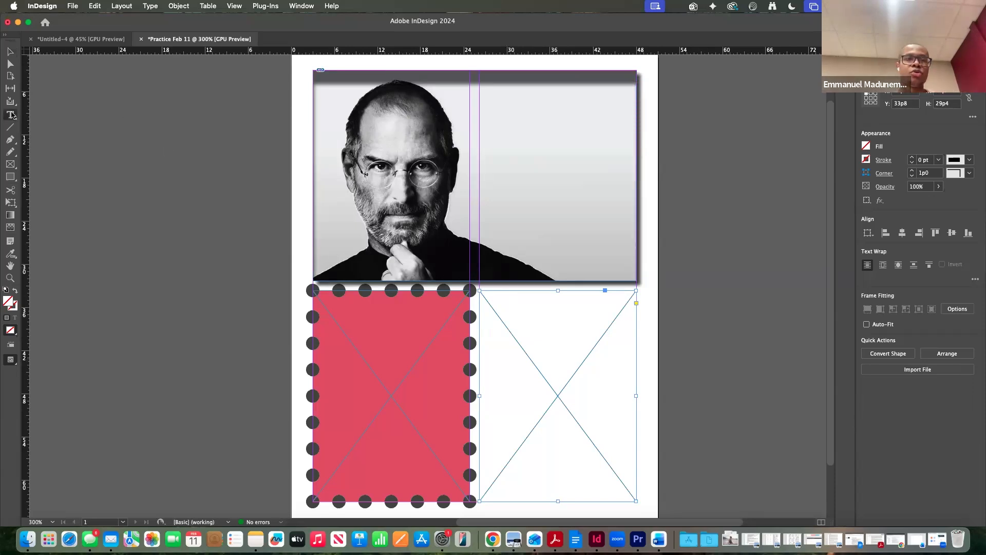
left_click(487, 299)
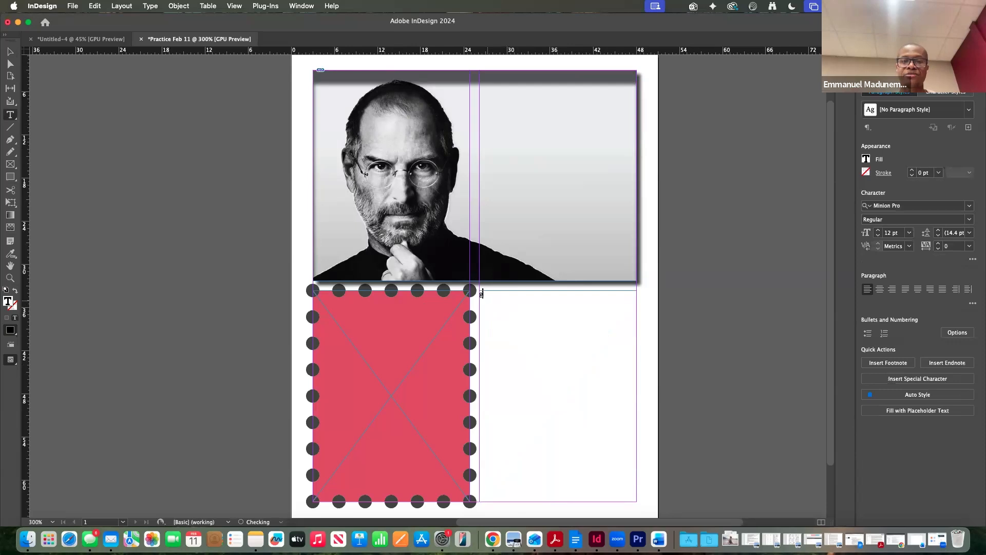
Step: Switch to Chrome and search for "lorem ipsum generator" in a new tab
key("ctrl+Right")
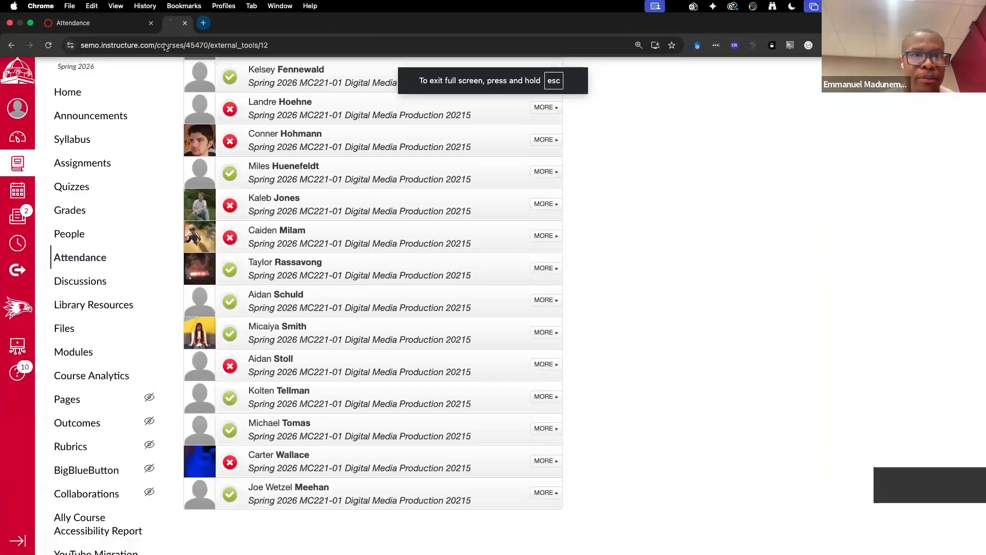
left_click(169, 23)
type("lore")
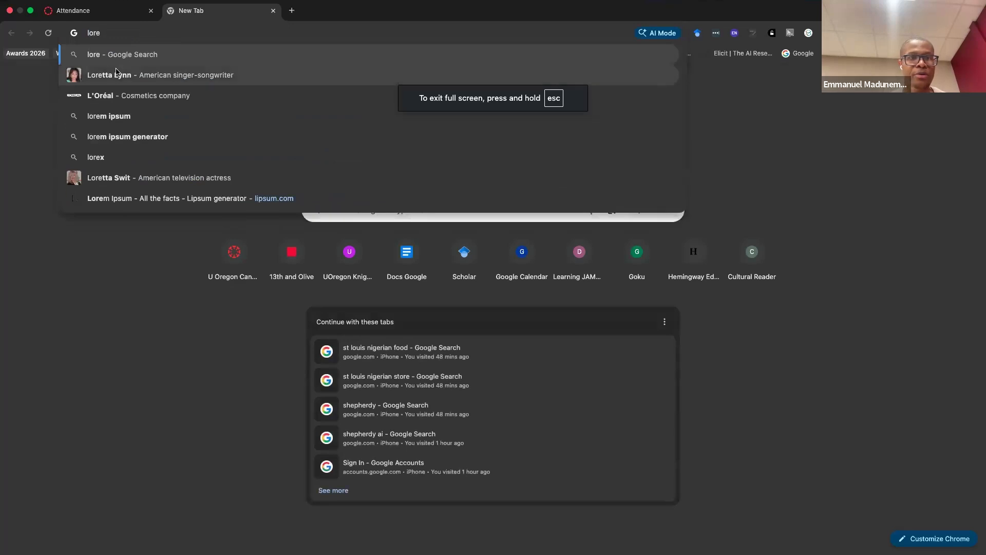
type("m ip")
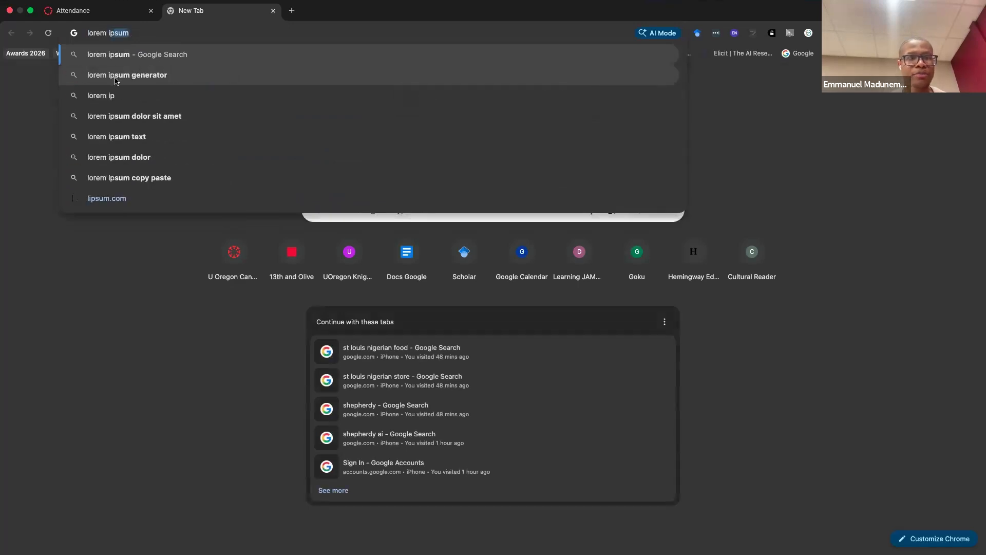
left_click(116, 76)
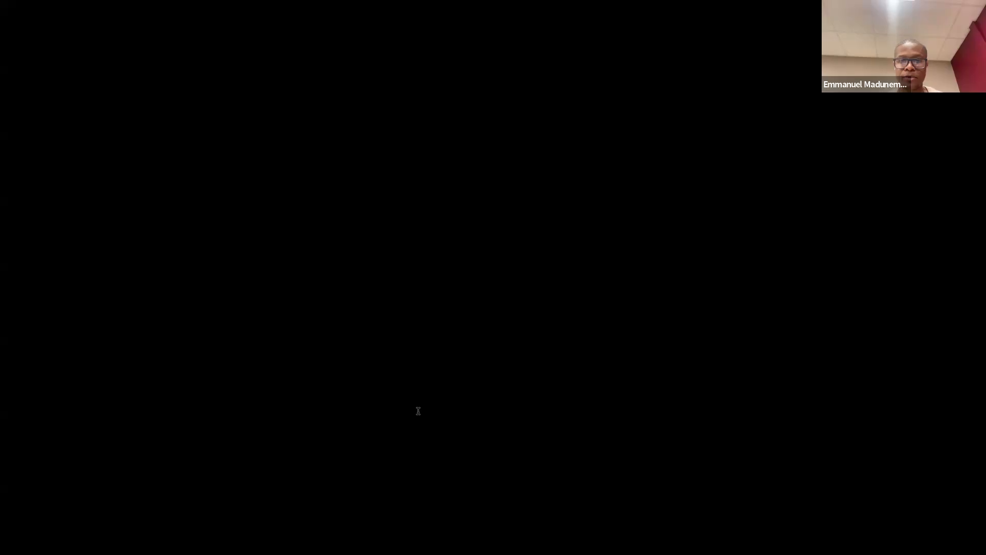
Step: Copy the "Where does it come from?" section from lipsum.com and paste it at the end of the text in InDesign's lower-right frame
scroll(406, 310, "down", 5)
left_click_drag(261, 205, 444, 391)
key("super+c")
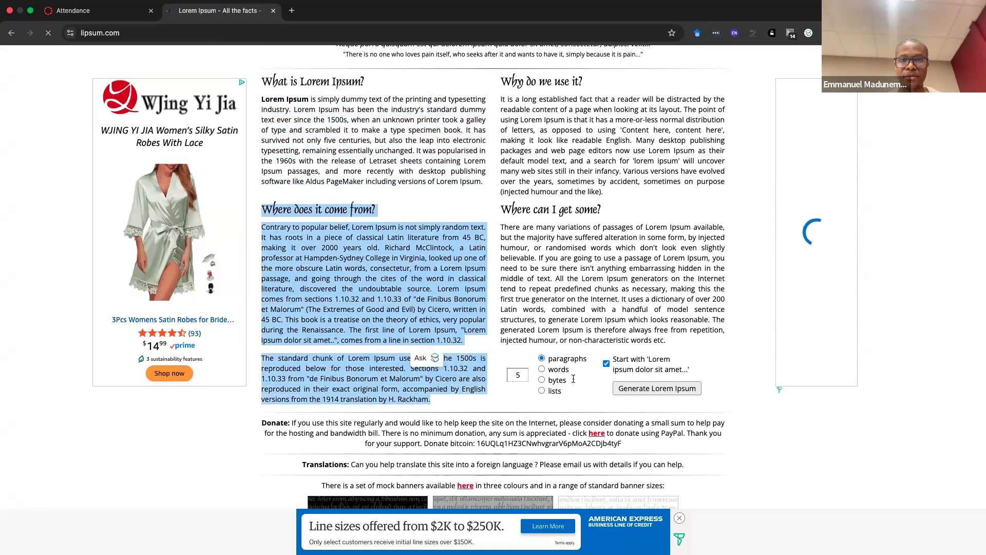
key("super+Tab")
left_click(597, 410)
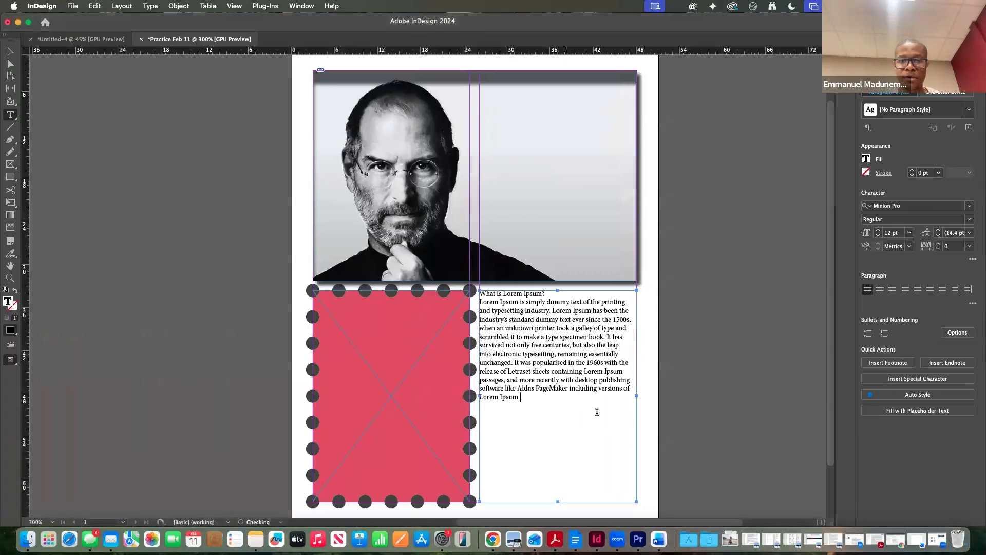
key("super+v")
key("super+Tab")
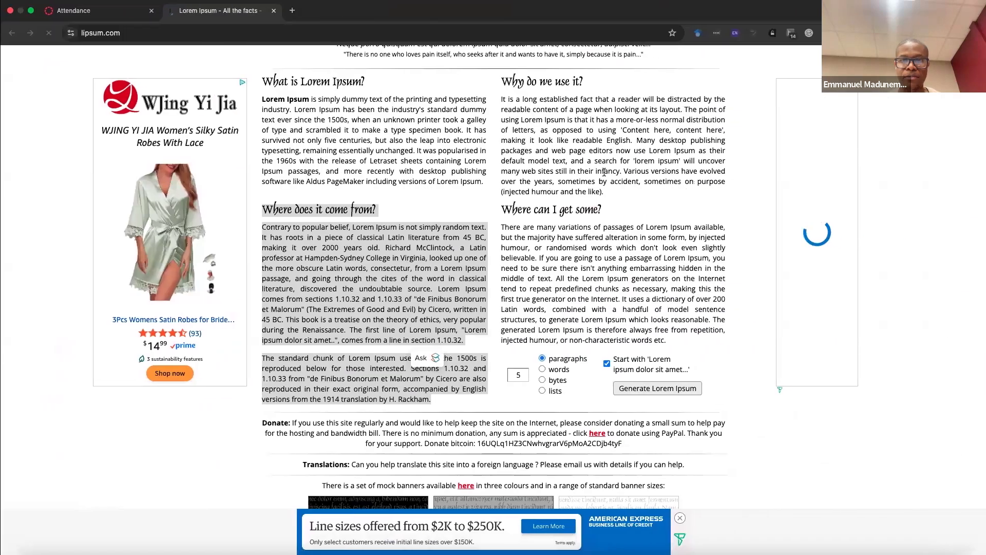
left_click(501, 98)
triple_click(501, 98)
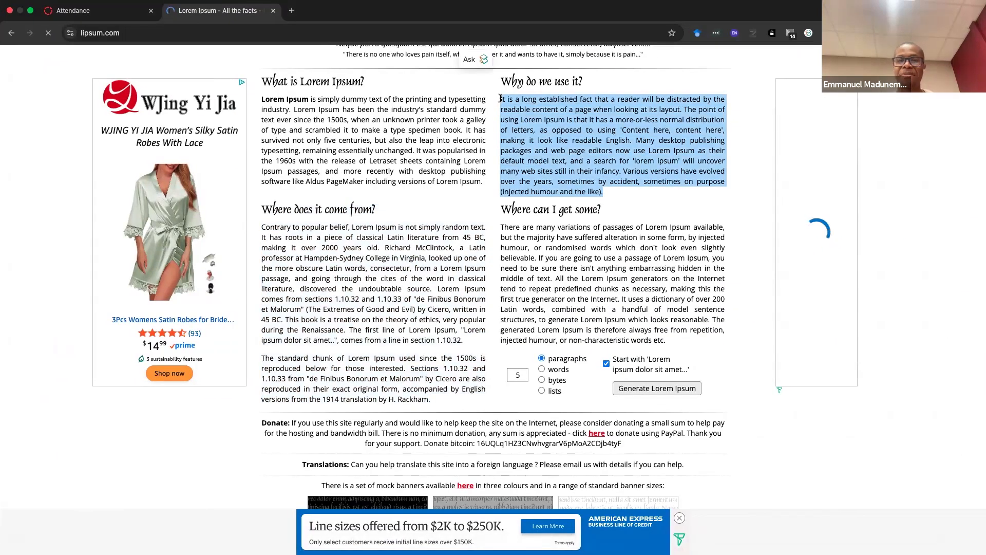
key("super+Tab")
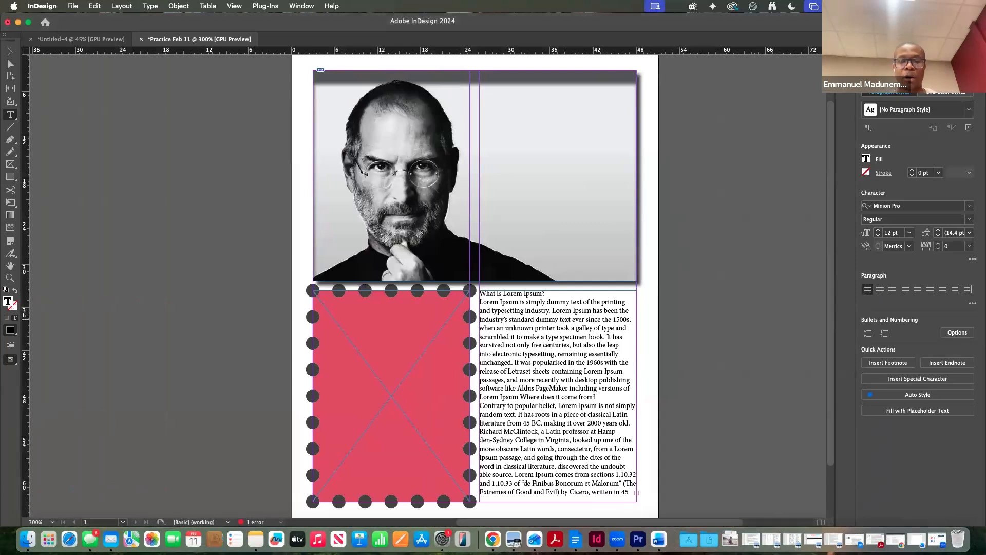
Step: Deselect the text frame and check page 1 in preview mode
left_click(690, 280)
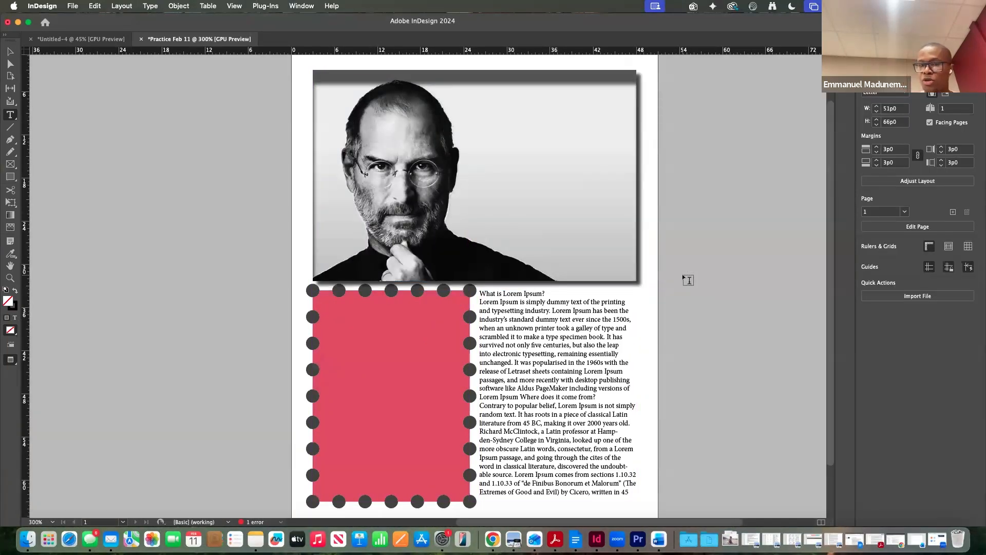
key("w")
key("w")
key("w")
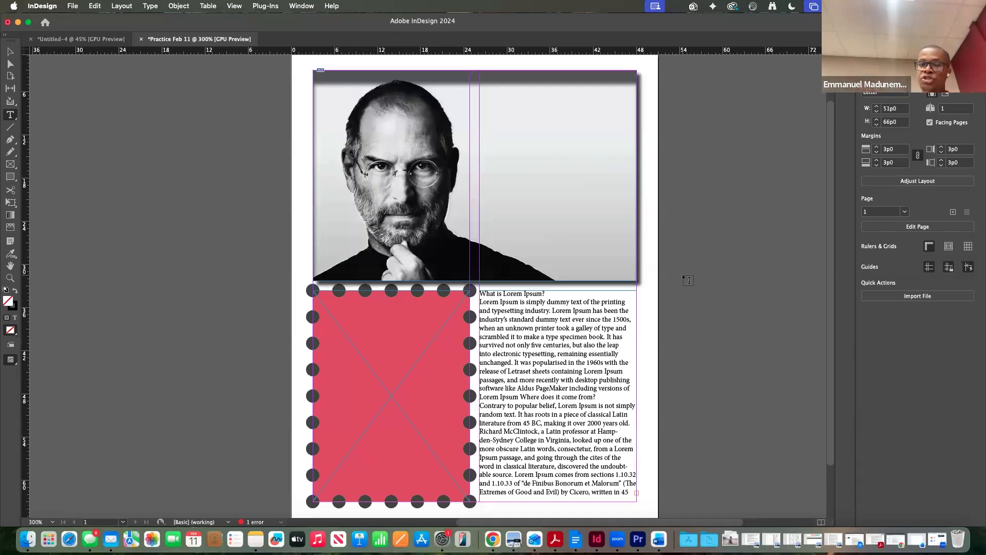
Step: Add a second page to the document and bring it into view
scroll(688, 280, "down", 3)
scroll(688, 280, "down", 5)
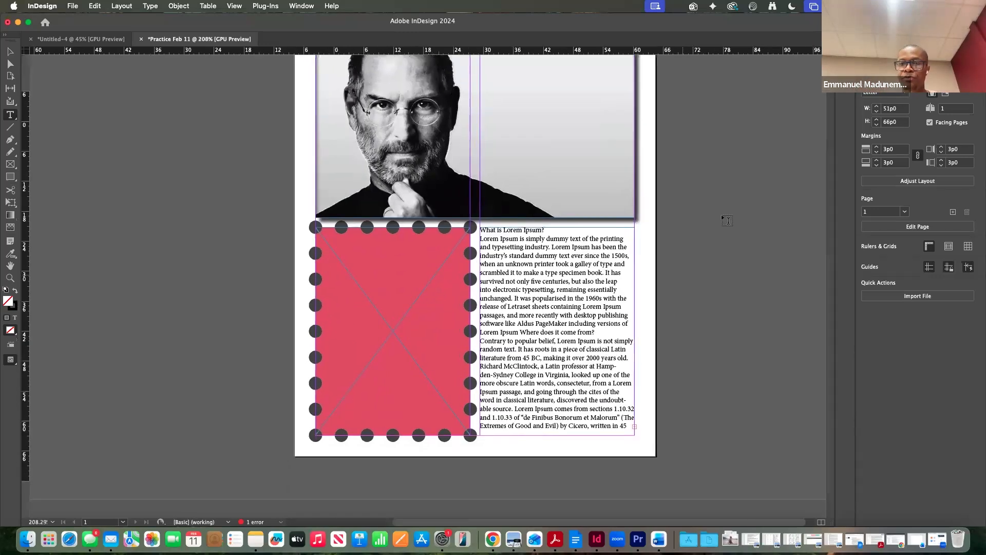
left_click(901, 39)
left_click(956, 520)
scroll(512, 223, "up", 3)
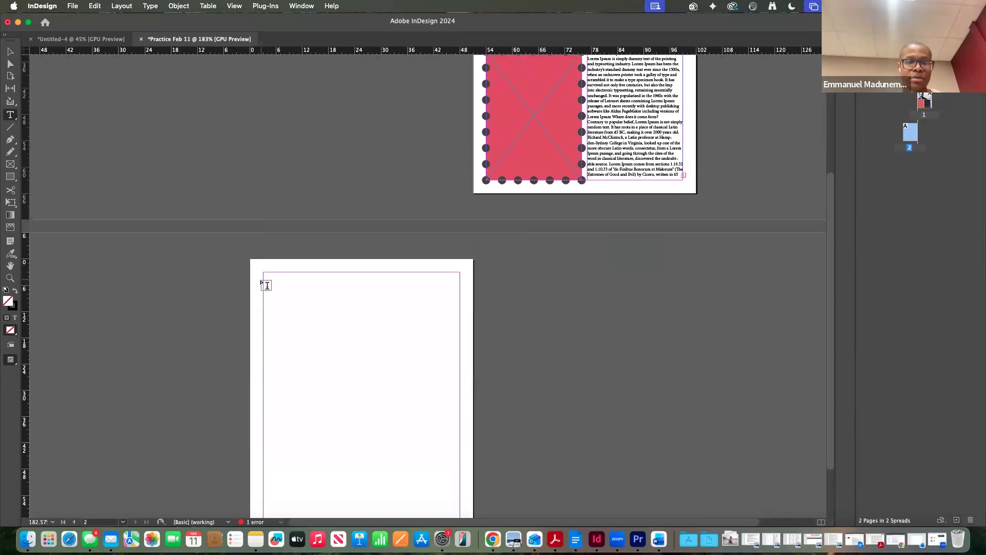
Step: Draw a two-by-two grid of rectangle frames filling the margins of page 2
scroll(266, 284, "down", 1)
left_click(11, 166)
scroll(258, 252, "down", 1)
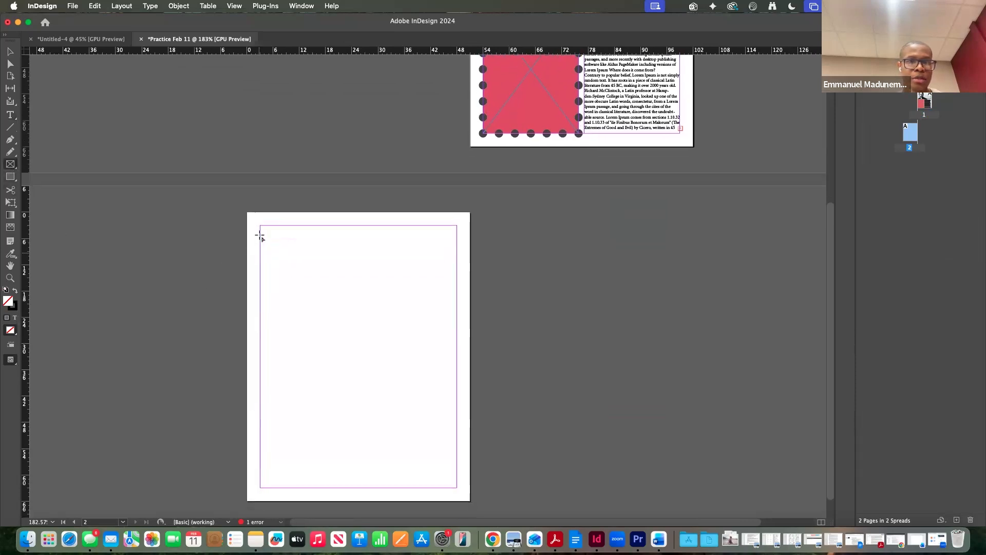
left_click_drag(259, 226, 457, 484)
key("Up")
key("Right")
Step: Thread the overset text from page 1's lower-right text frame into the upper-left frame on page 2
scroll(640, 259, "up", 4)
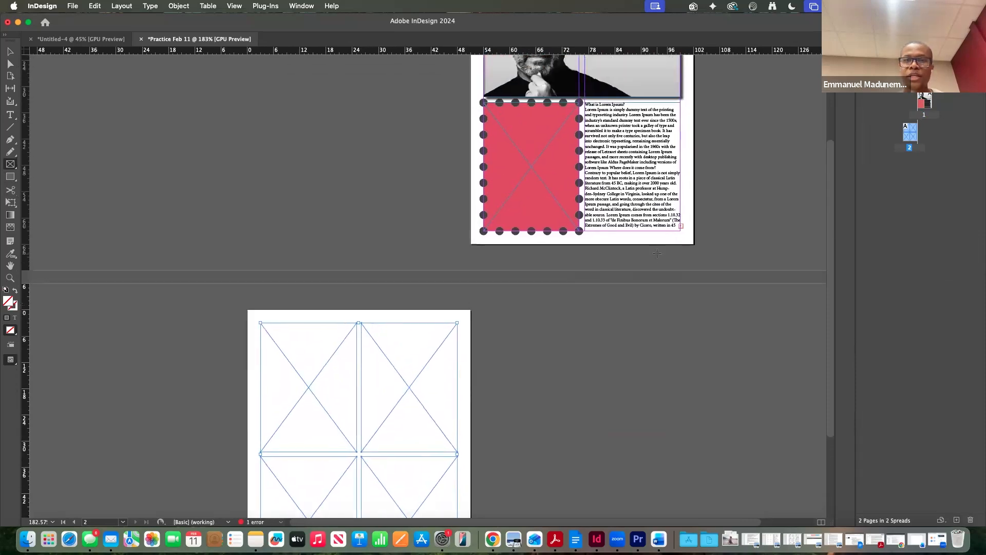
scroll(657, 252, "up", 5)
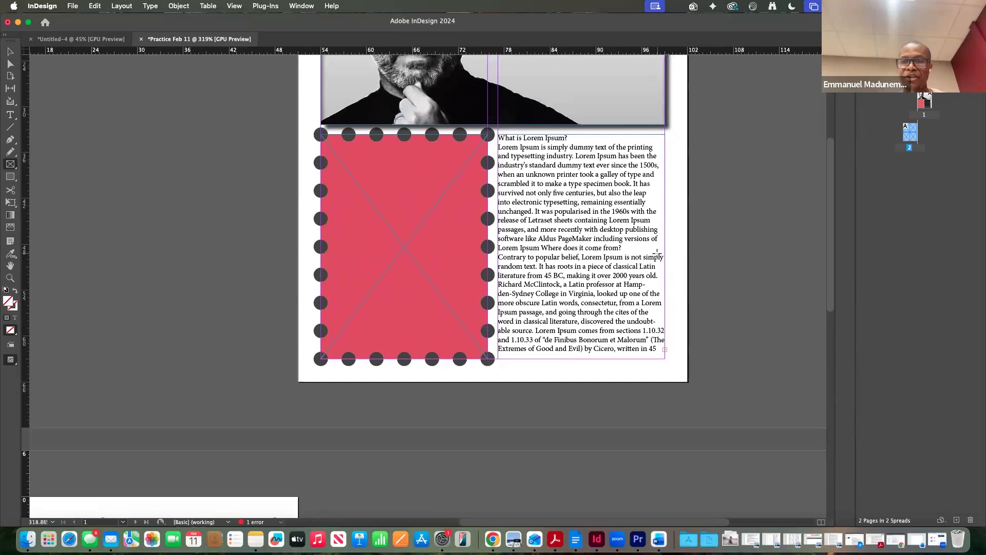
scroll(657, 252, "up", 5)
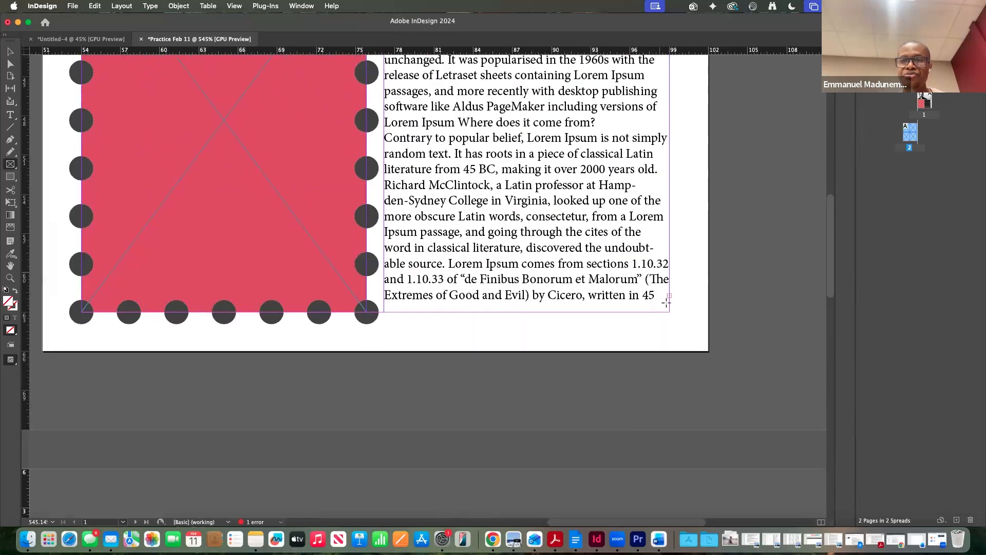
left_click(14, 53)
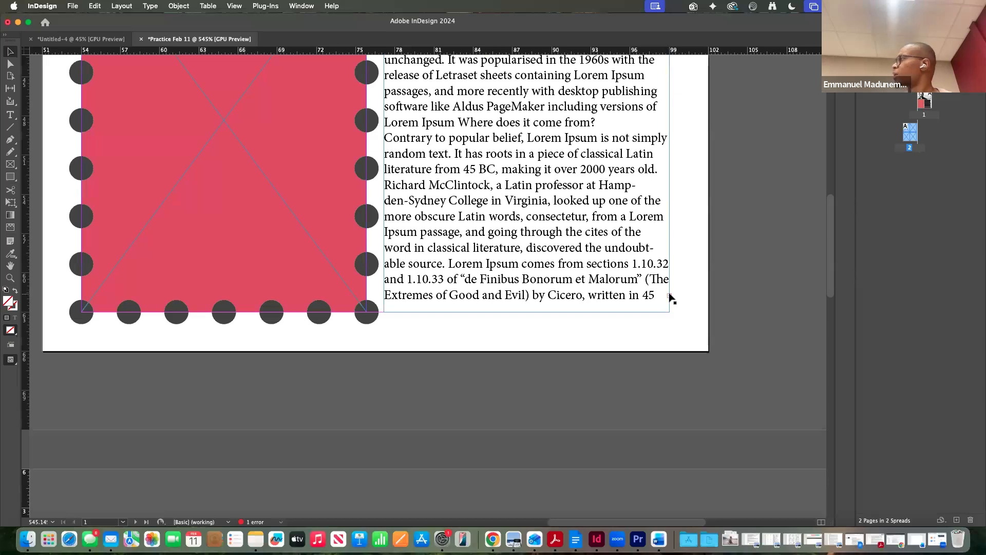
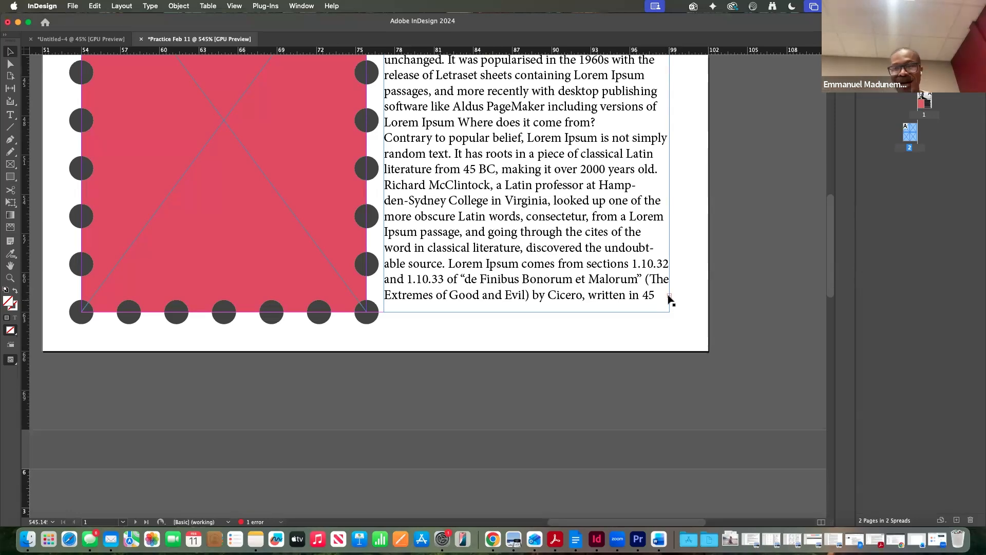
scroll(589, 334, "left", 5)
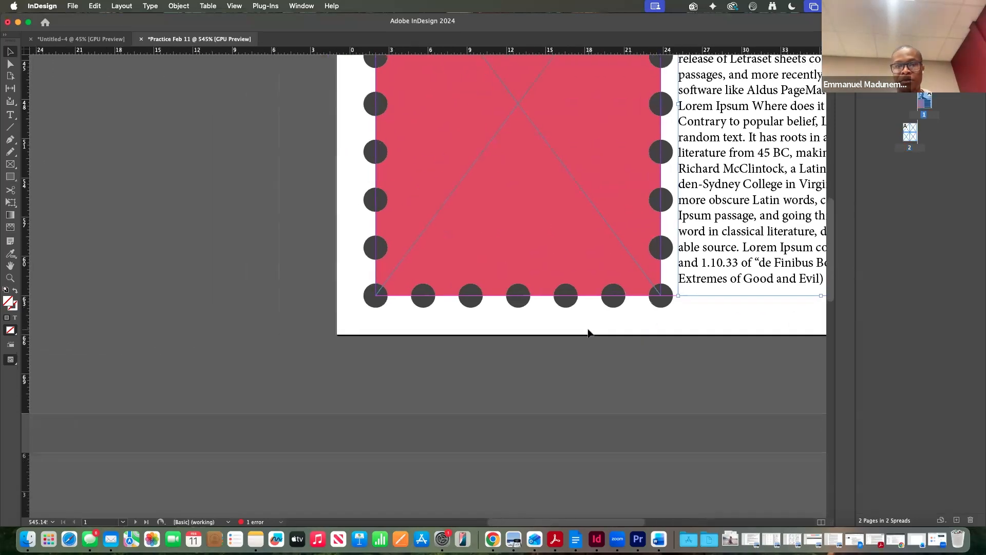
scroll(589, 334, "down", 8)
scroll(589, 334, "down", 4)
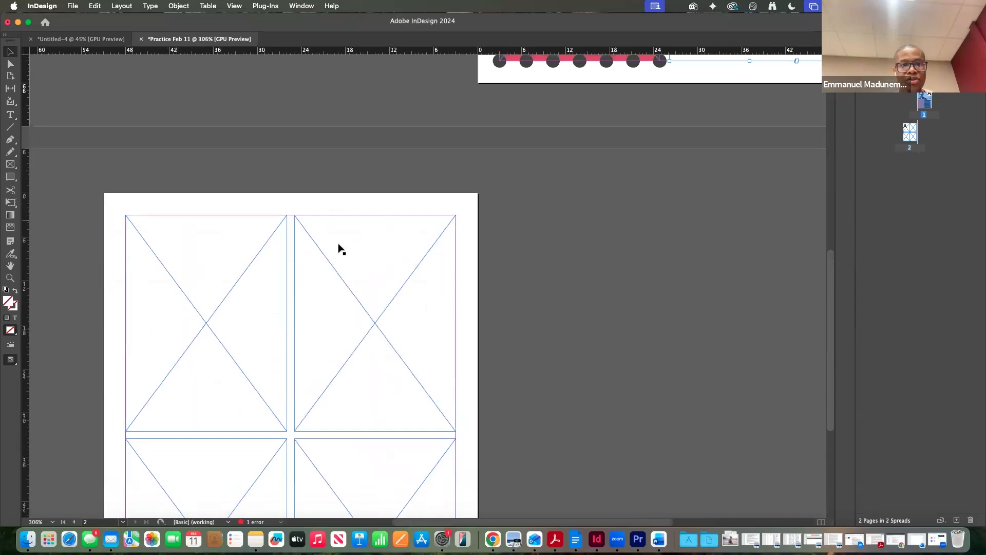
scroll(339, 249, "up", 5)
scroll(339, 249, "right", 3)
left_click(742, 202)
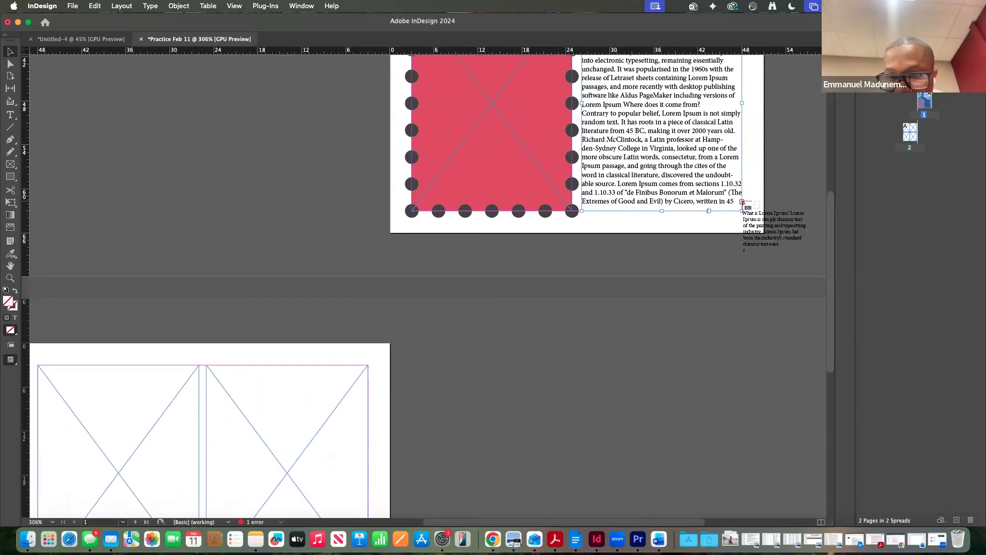
scroll(159, 318, "down", 2)
scroll(159, 318, "left", 2)
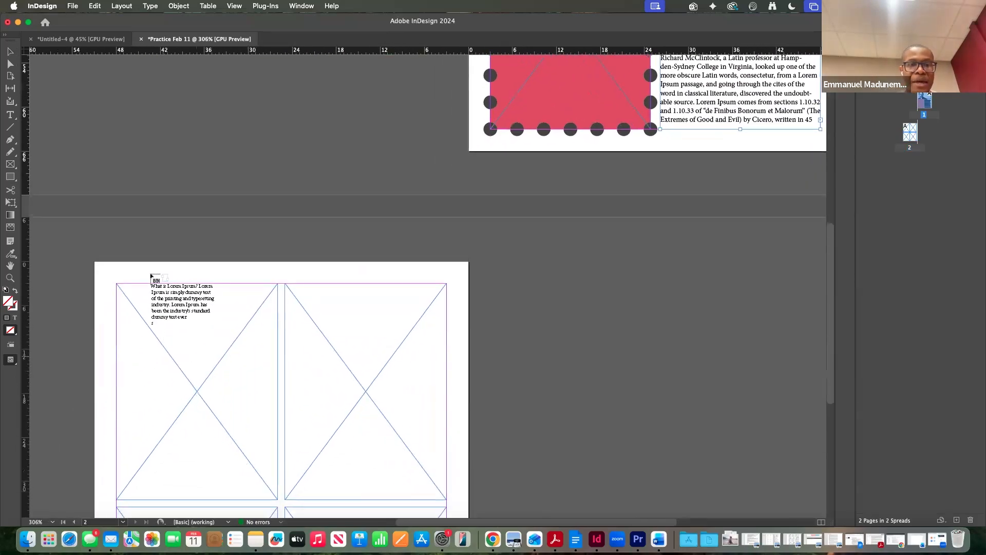
left_click(117, 290)
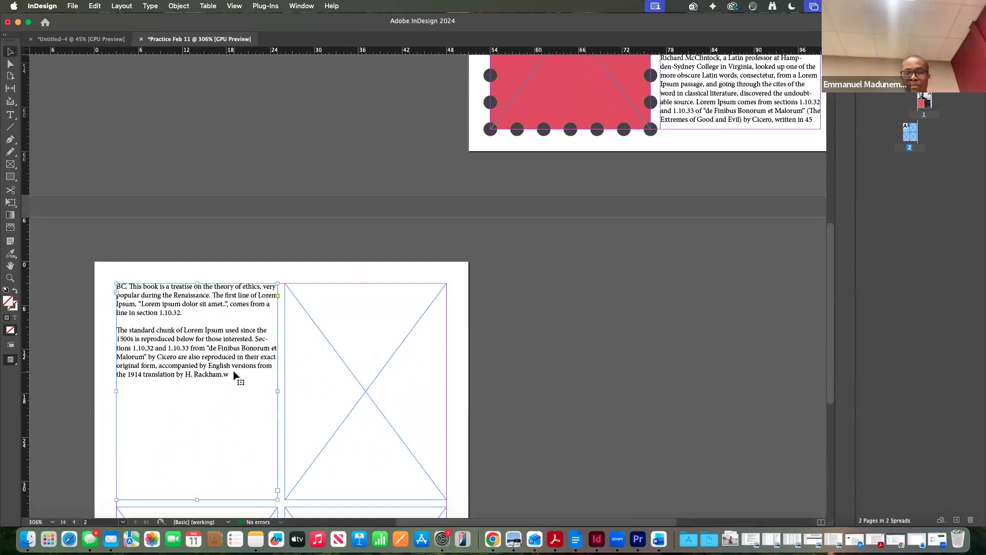
Step: Check the threaded text on page 2 in preview mode with nothing selected
key("w")
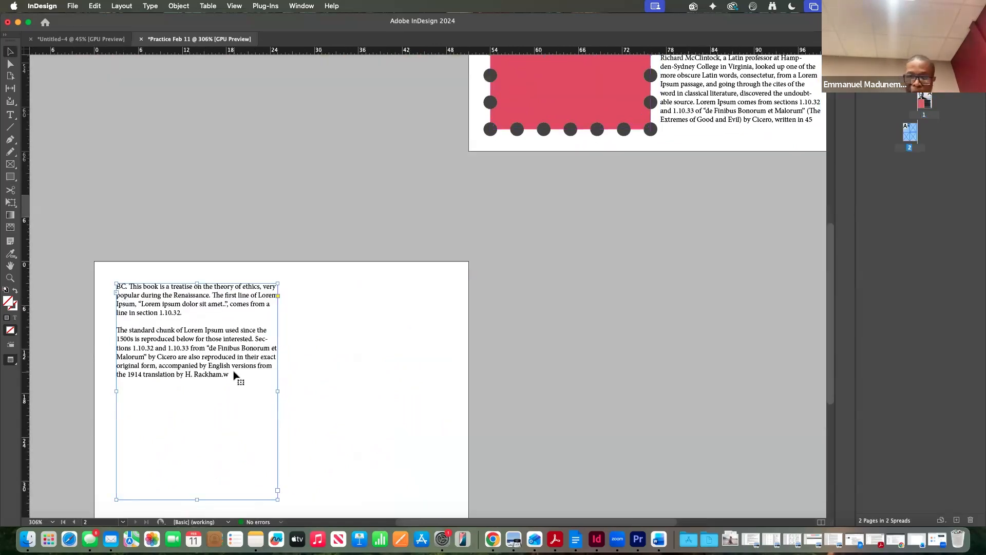
scroll(234, 375, "down", 3)
left_click(326, 387)
left_click(500, 392)
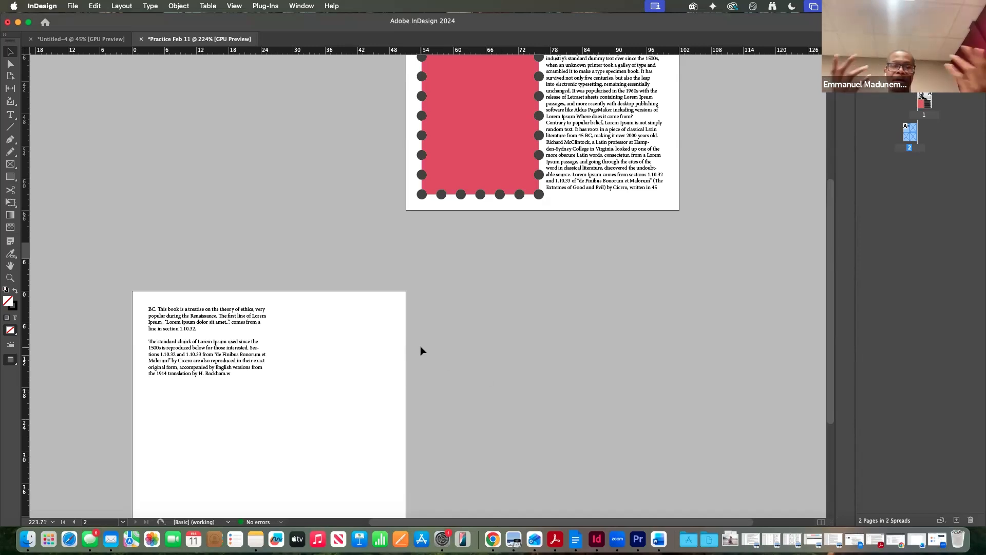
Step: Turn off preview mode so the frame edges on page 2 are shown
left_click(367, 360)
key("w")
scroll(425, 364, "down", 3)
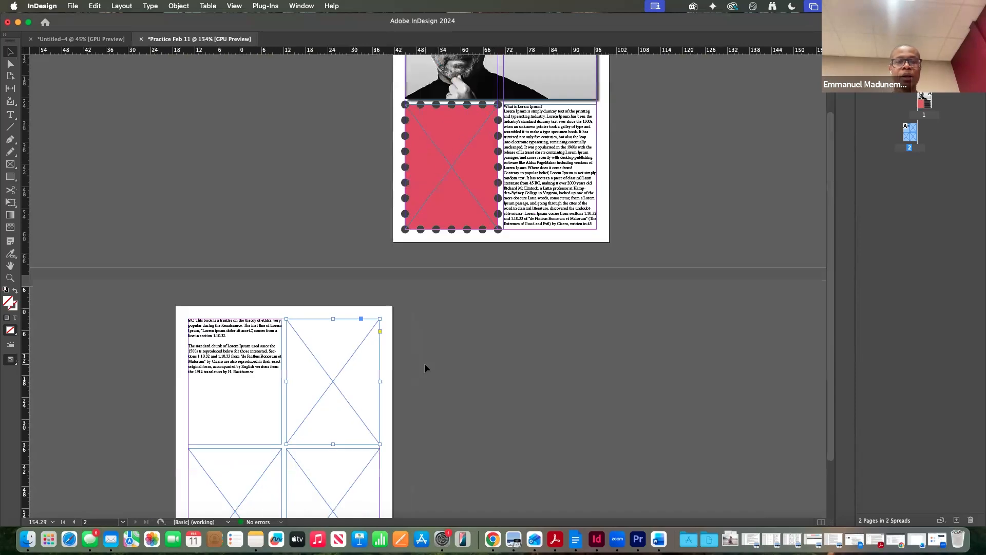
scroll(424, 363, "down", 1)
scroll(424, 363, "up", 5)
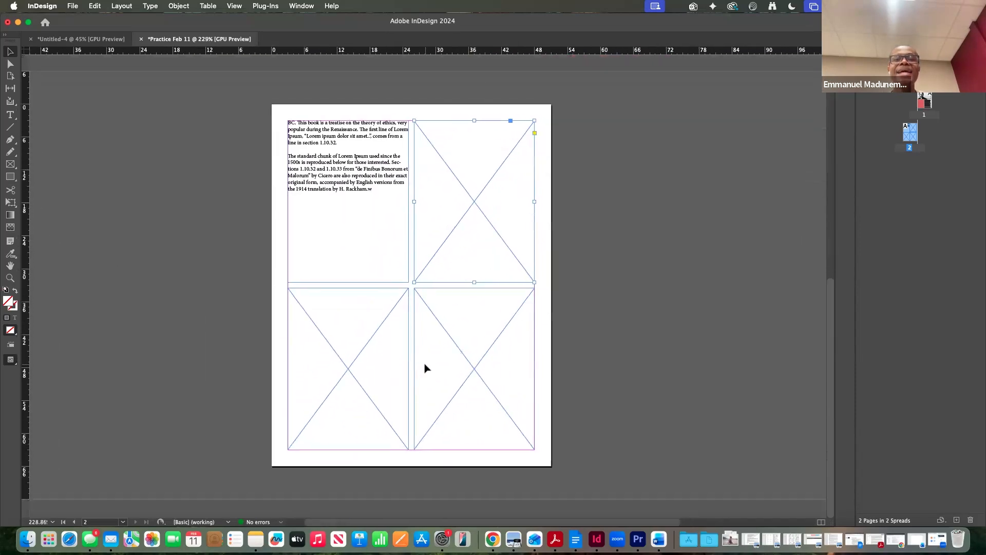
scroll(424, 363, "left", 1)
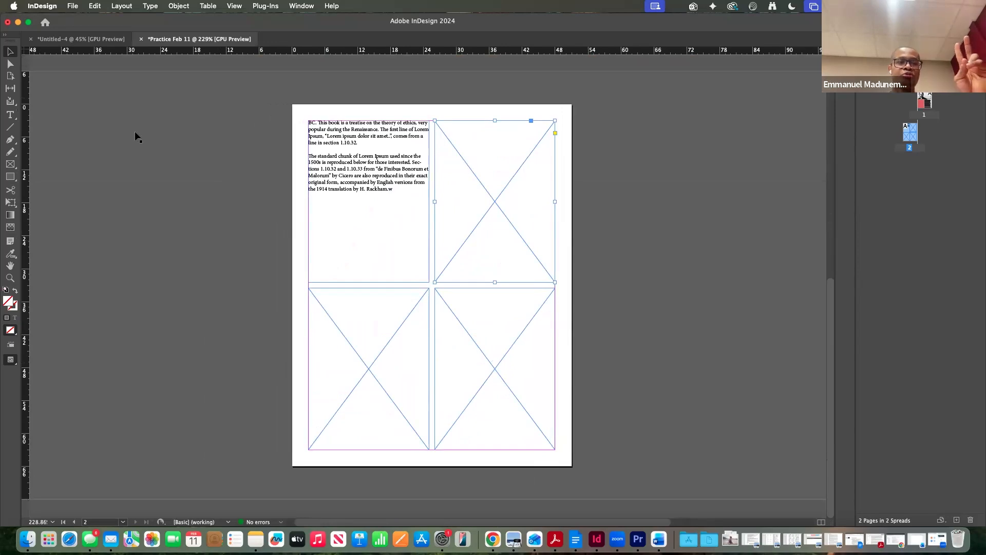
Step: Combine the two lower rectangle frames on page 2 into a single compound path
left_click(377, 331)
left_click(478, 343)
left_click(382, 335)
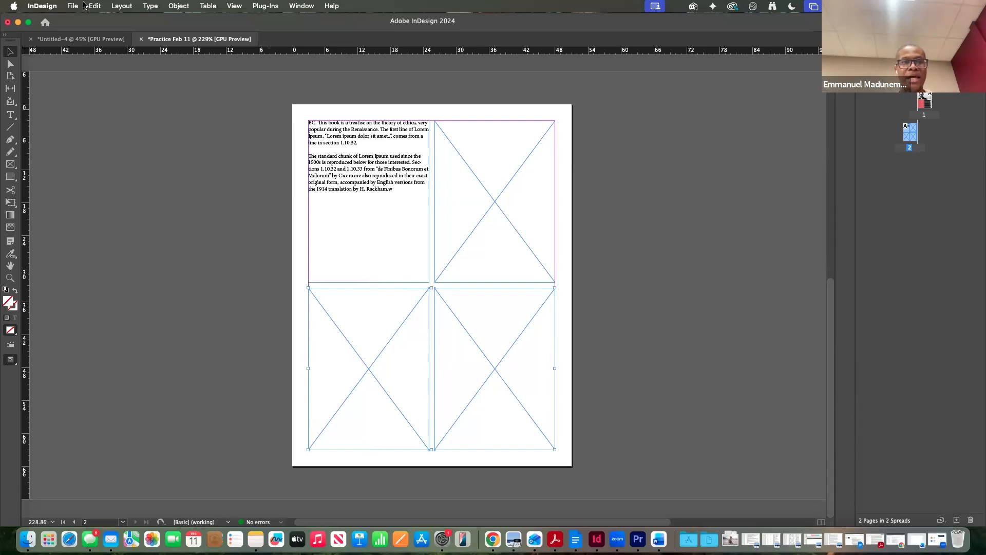
left_click(147, 6)
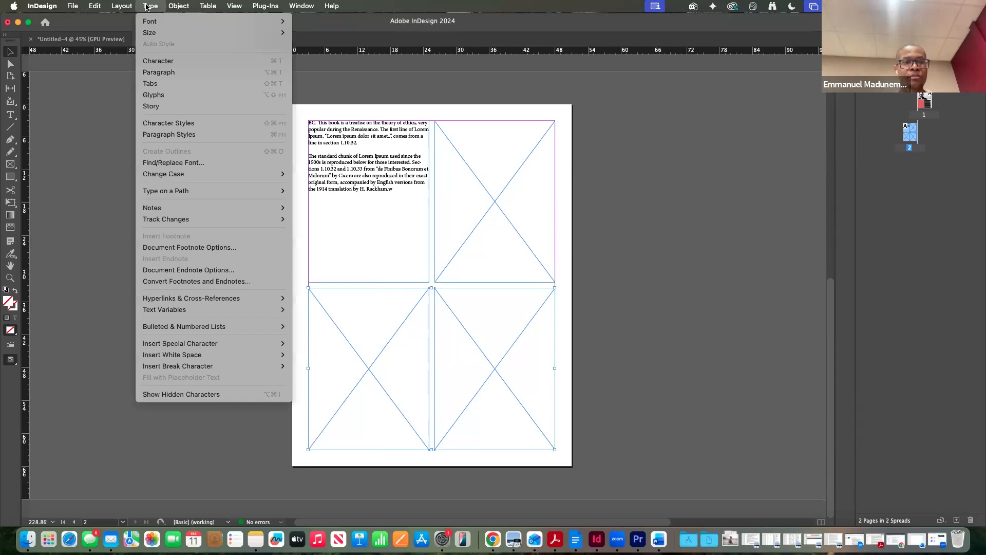
mouse_move(178, 7)
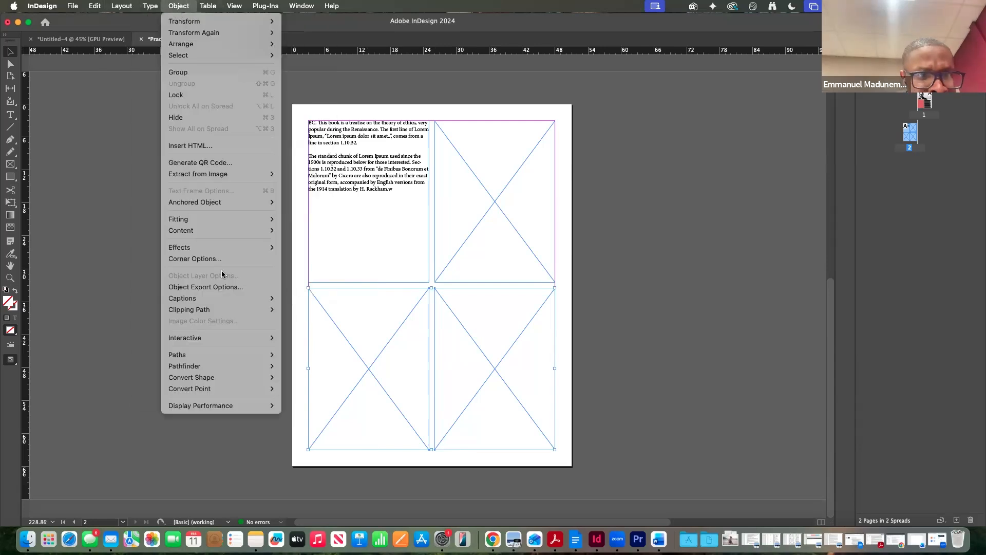
mouse_move(216, 355)
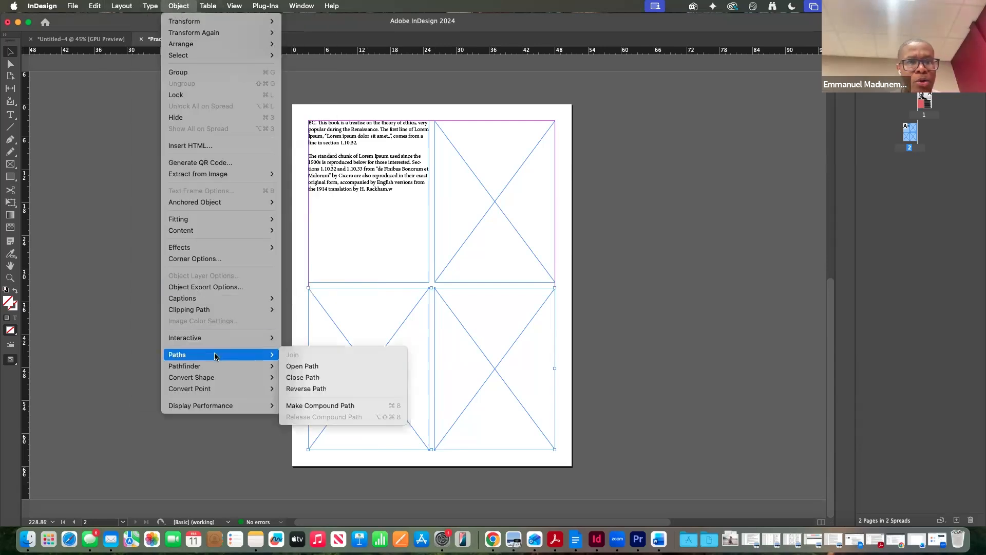
left_click(304, 406)
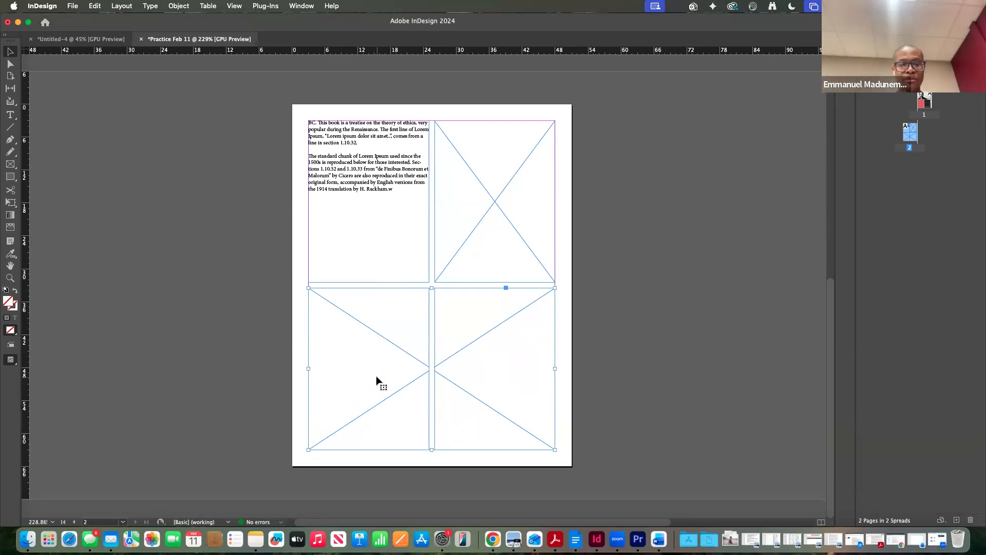
Step: Place stevejobsbook.webp into page 2's compound frame and shift the image so the face spans both halves
key("super+d")
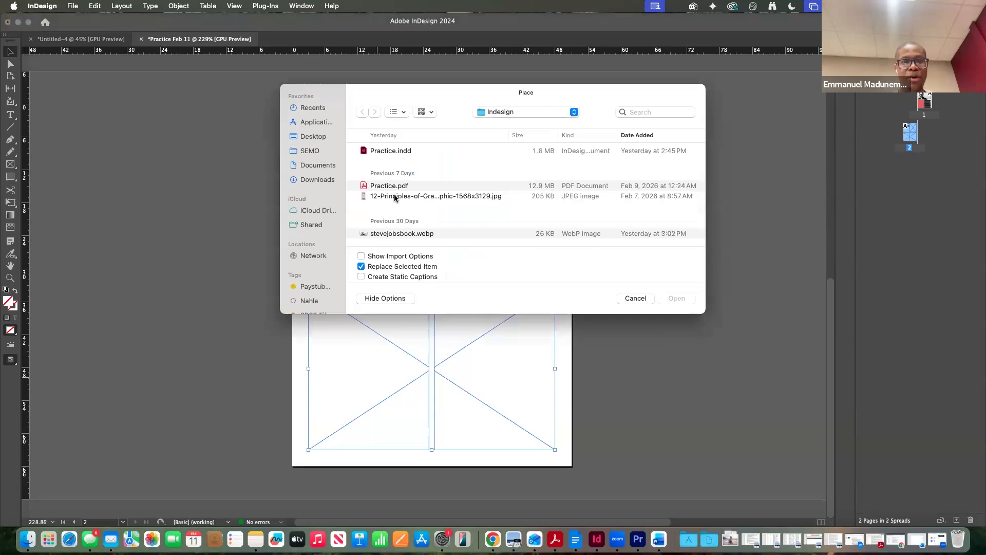
left_click(385, 234)
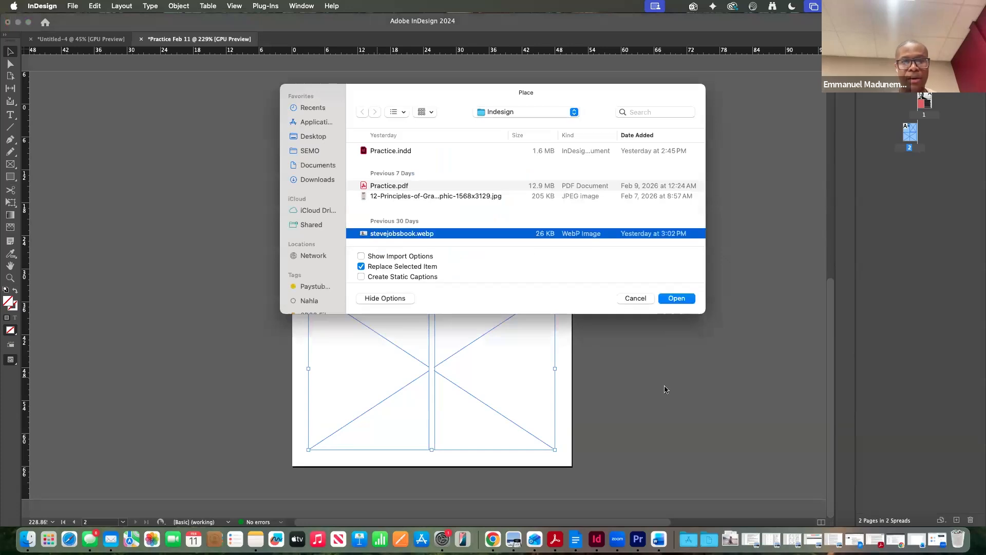
left_click(667, 300)
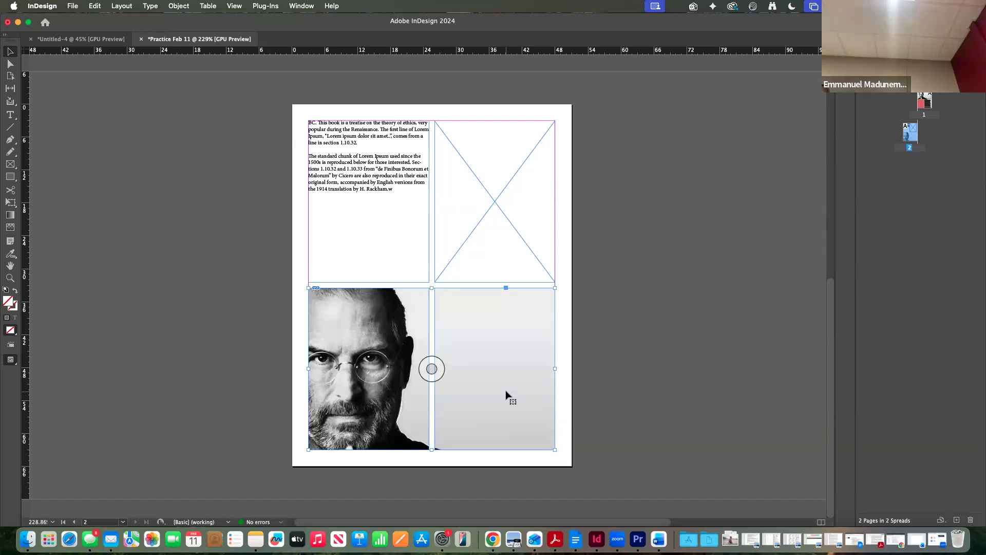
left_click_drag(432, 367, 443, 368)
left_click_drag(368, 370, 449, 369)
key("super+z")
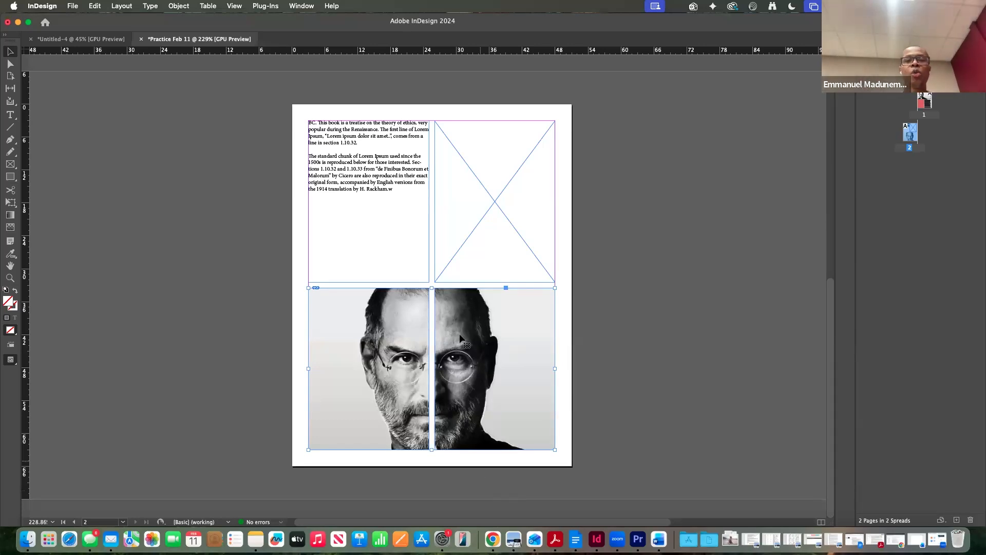
Step: Duplicate the page 2 spread to add a matching page beside it
scroll(766, 246, "left", 1)
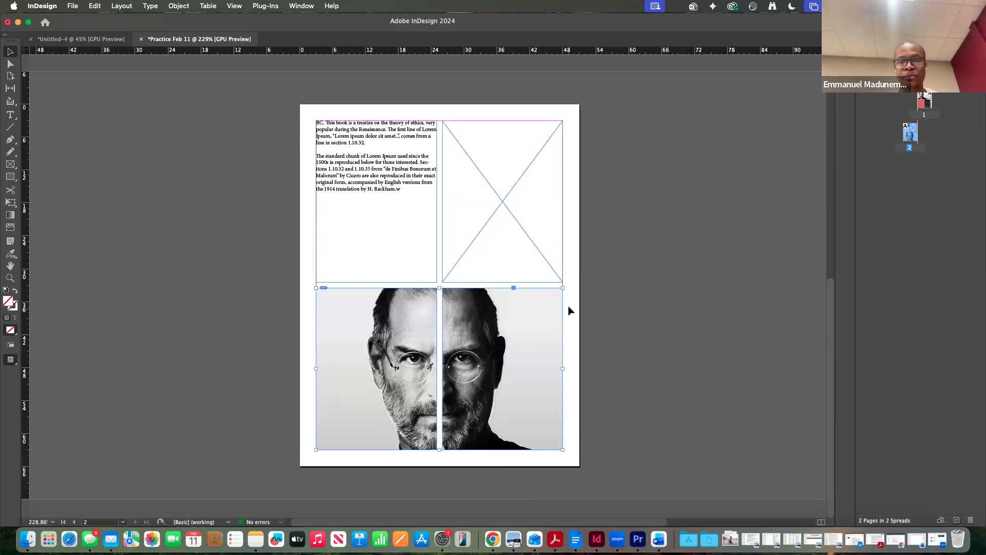
right_click(910, 138)
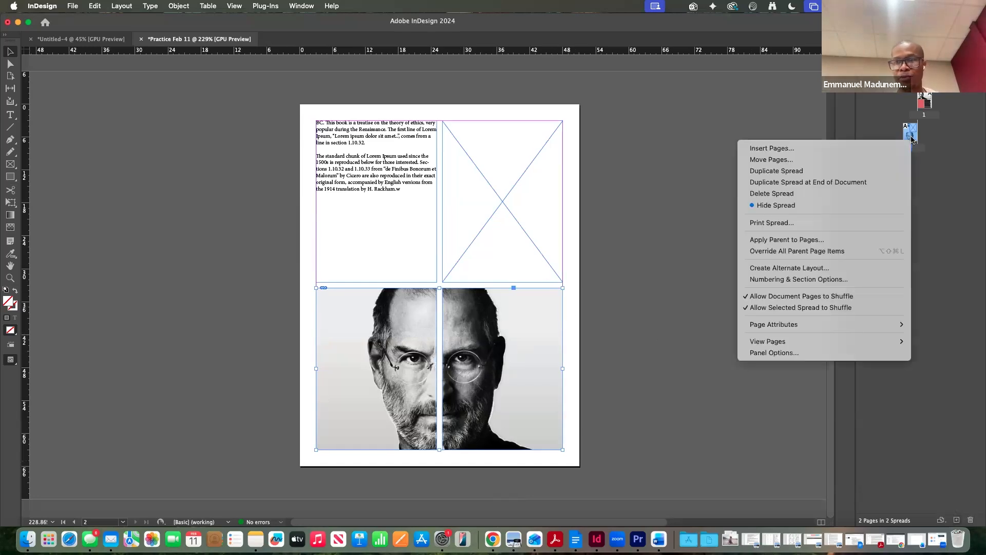
left_click(783, 171)
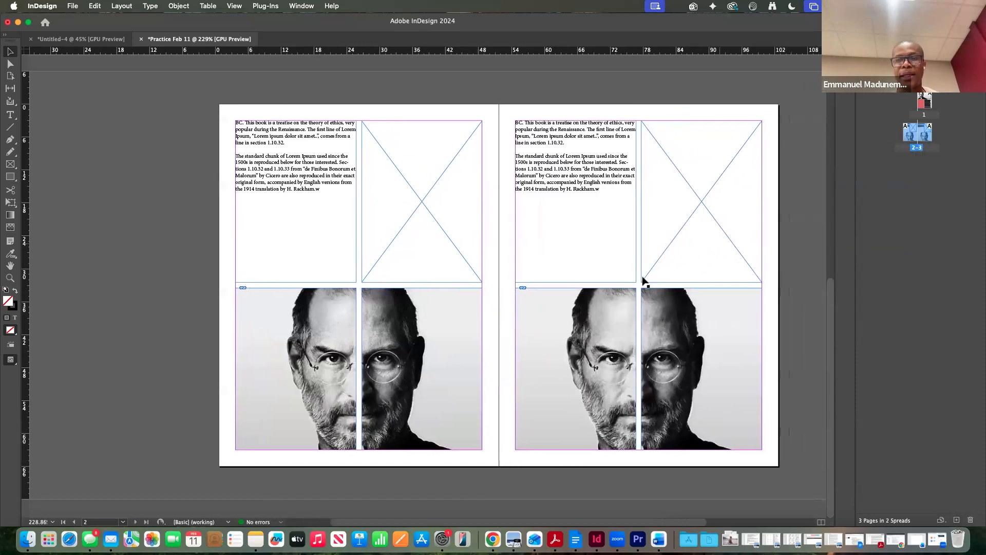
scroll(643, 280, "right", 1)
Step: Delete the compound image frame from the lower half of page 3
left_click(587, 315)
key("Delete")
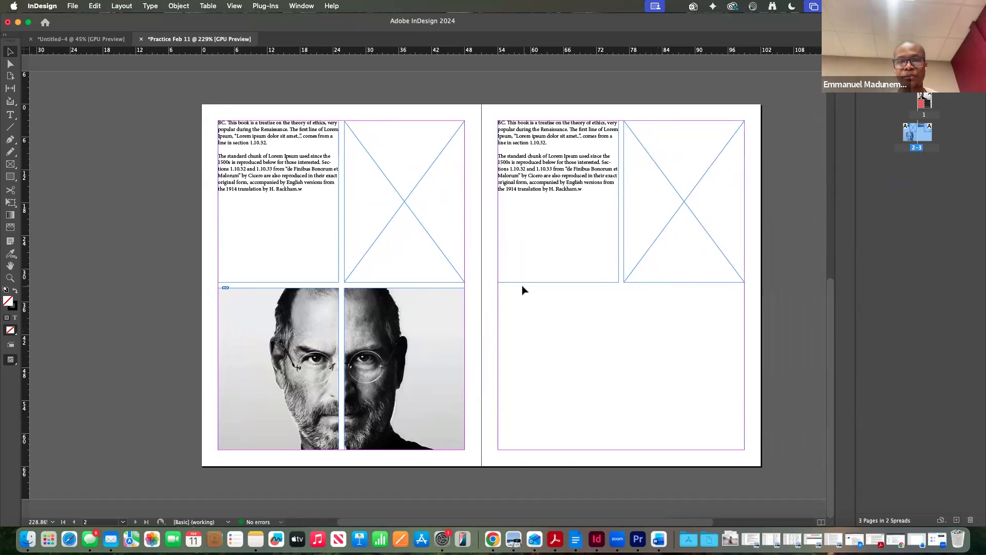
key("super+z")
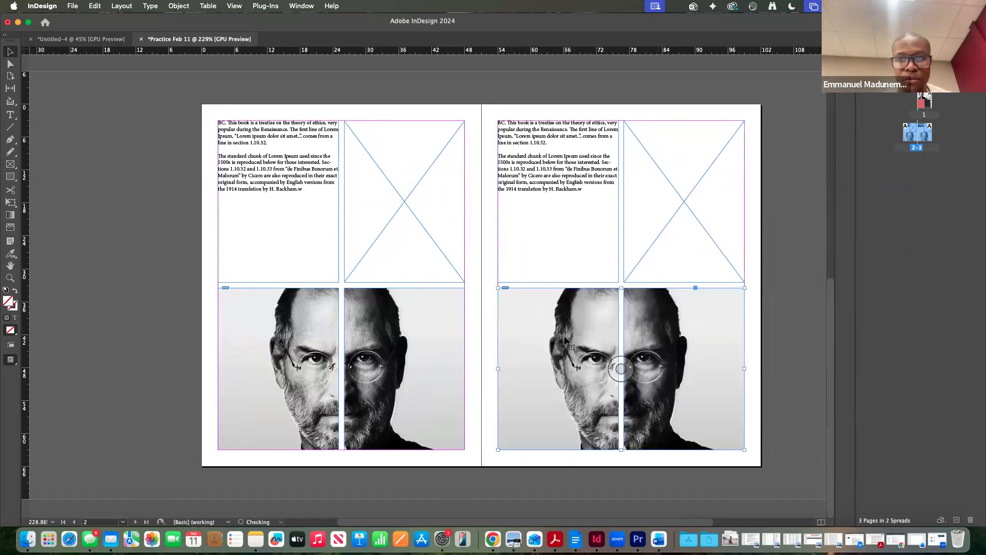
right_click(565, 340)
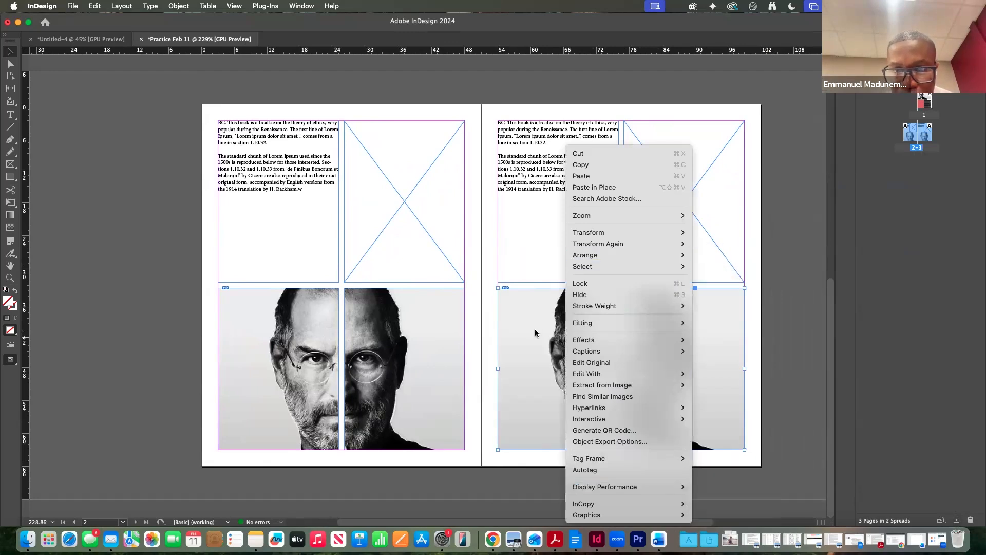
key("Escape")
key("BackSpace")
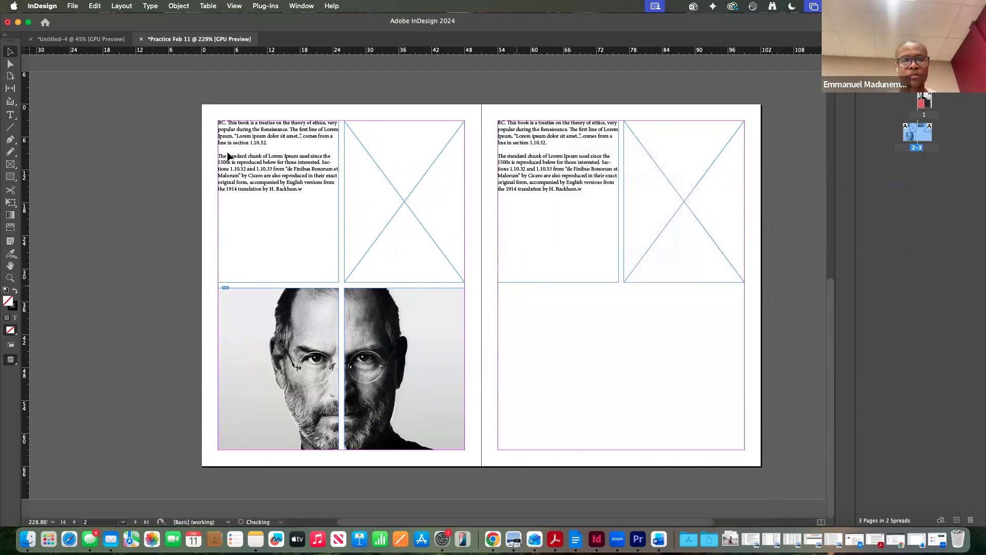
Step: Draw one rectangle frame across the empty lower half of page 3, spanning both columns
left_click(11, 164)
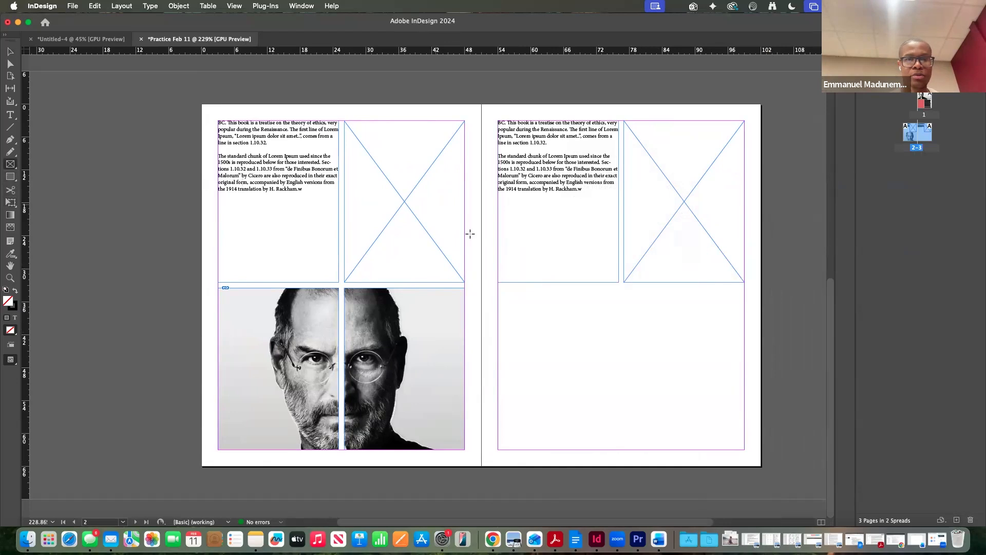
mouse_move(501, 289)
left_mouse_down()
mouse_move(697, 436)
mouse_move(744, 450)
left_mouse_up()
left_click_drag(501, 368, 492, 369)
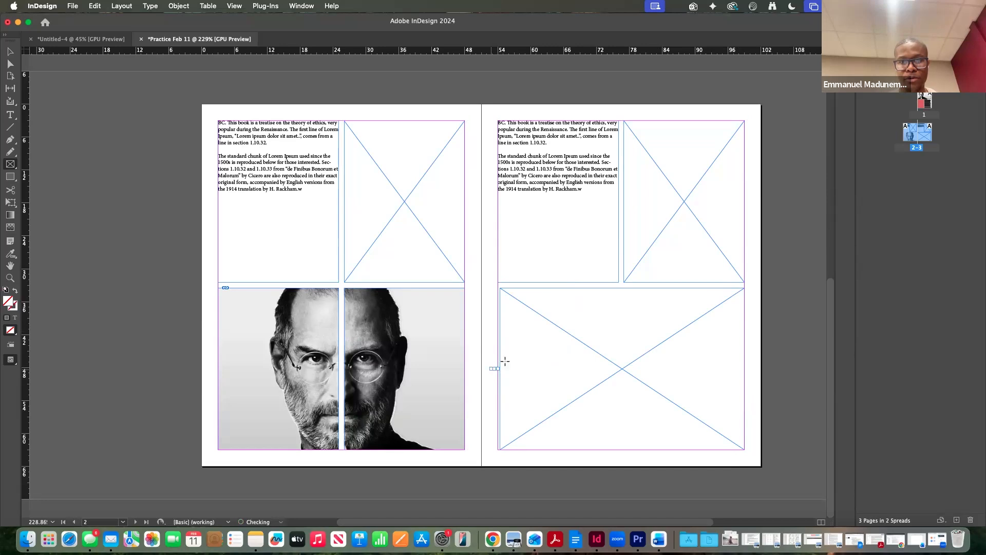
key("cmd+z")
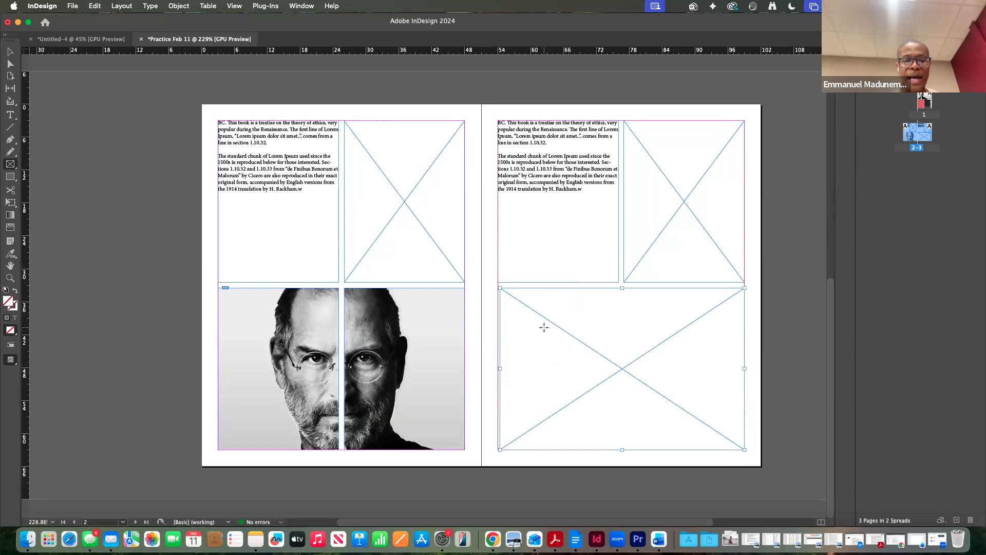
Step: Start placing an image in page 3's new frame and browse to MC221's Effects > Magazine Cover Practice folder
key("cmd+d")
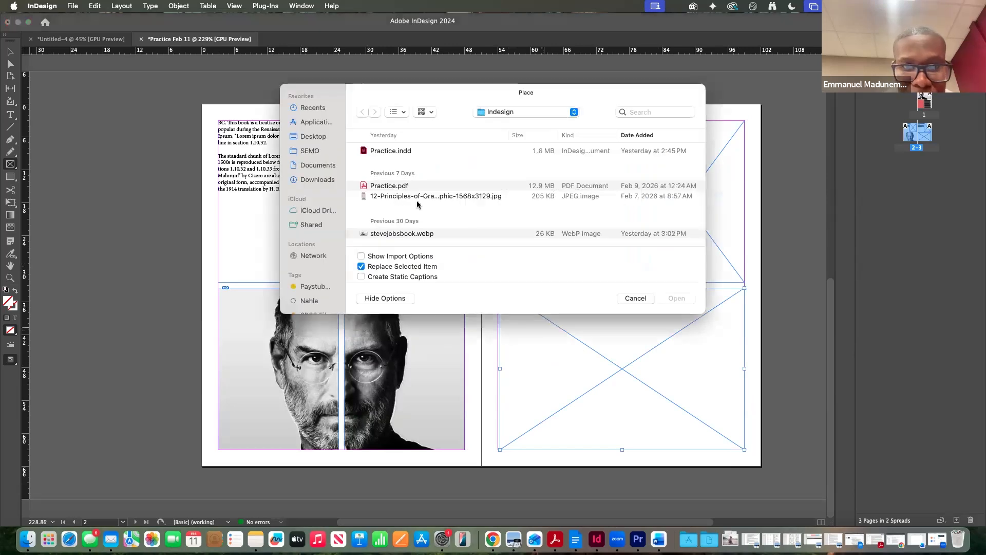
scroll(393, 202, "down", 2)
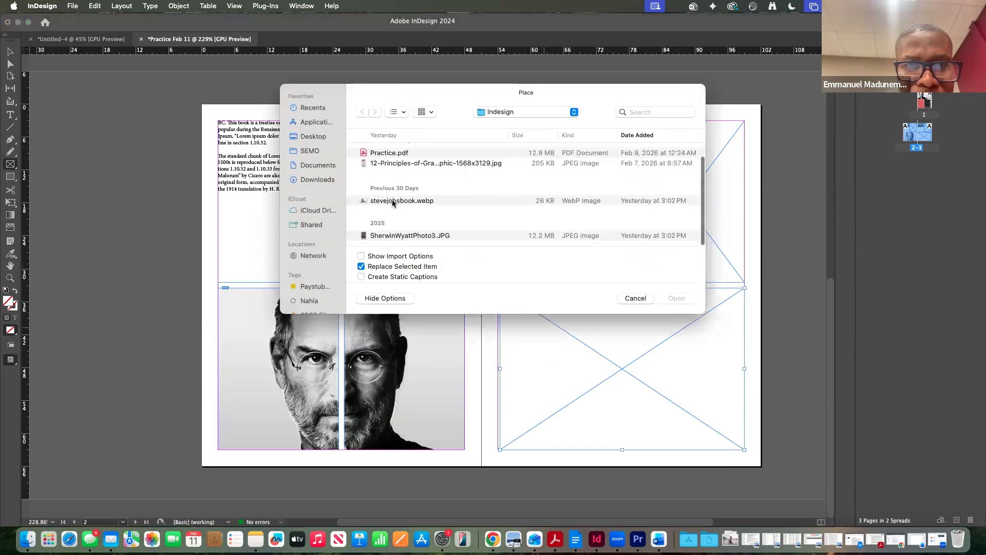
scroll(384, 238, "right", 1)
left_click(383, 237)
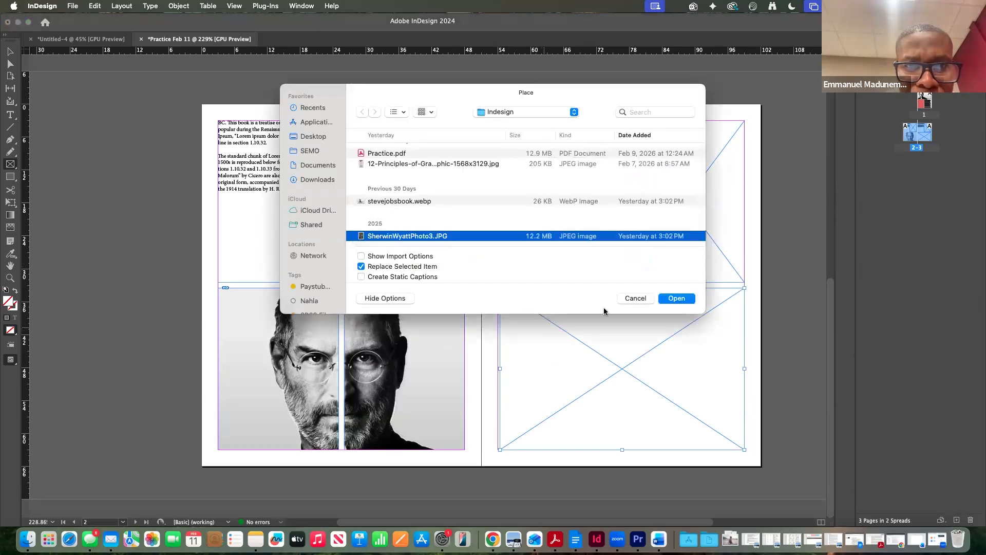
left_click(396, 203)
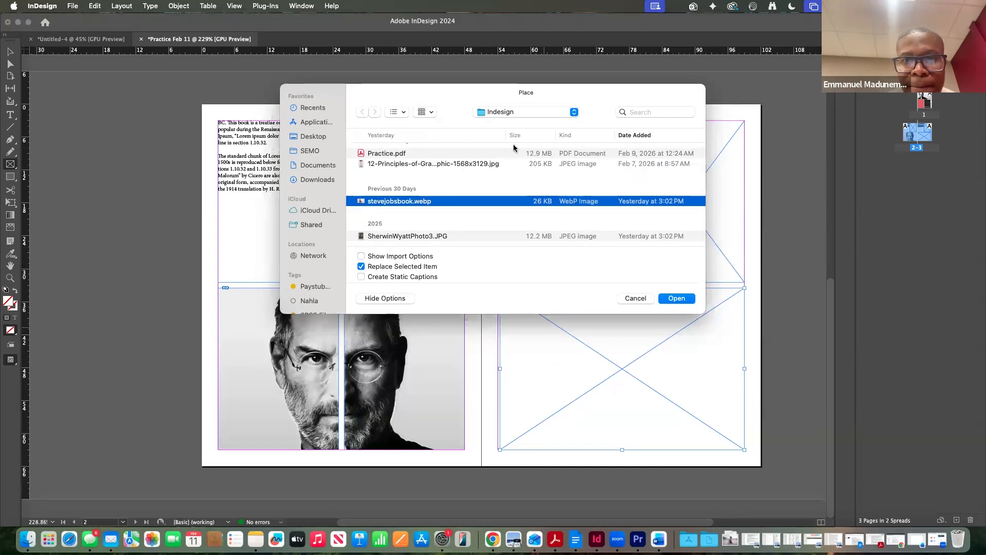
left_click(499, 113)
left_click(497, 123)
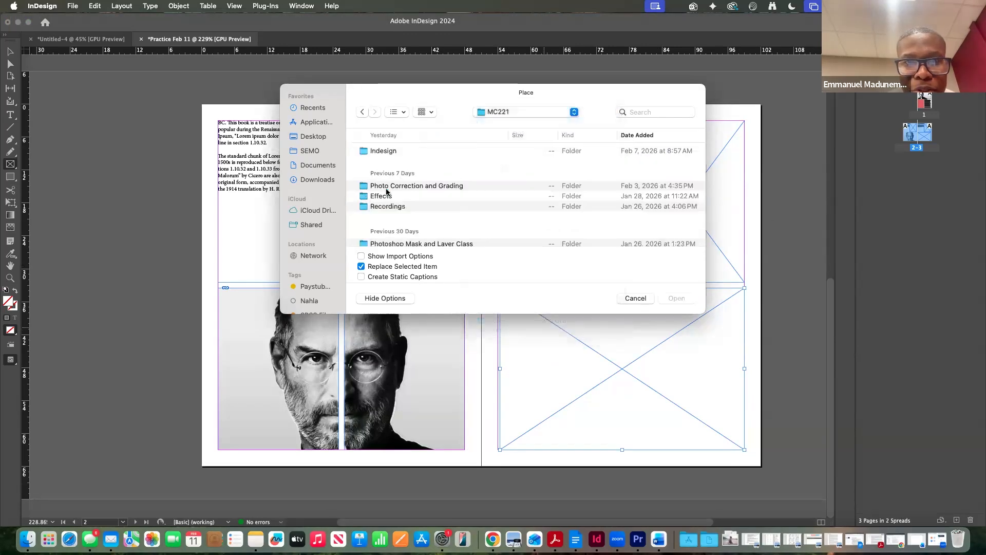
left_click(382, 197)
left_click(385, 187)
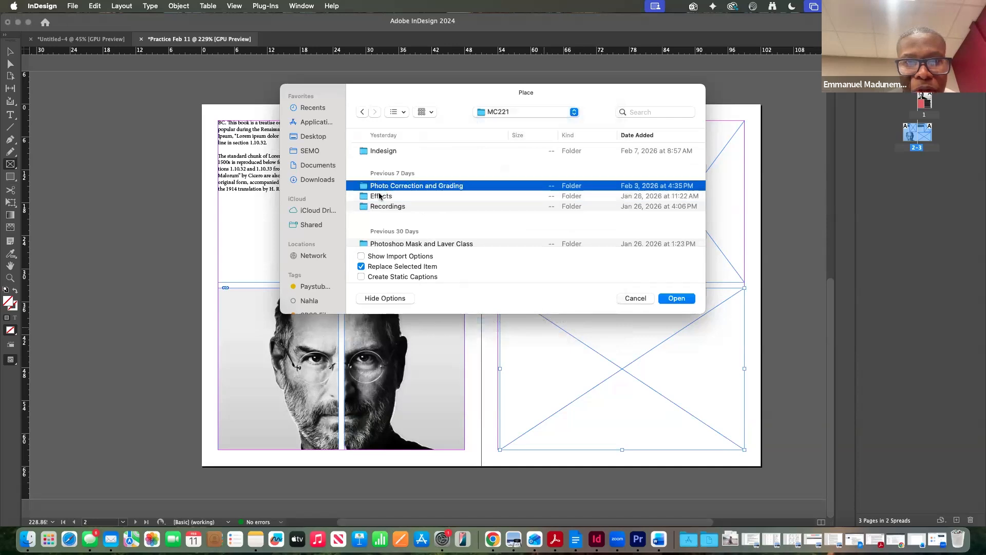
left_click(374, 204)
double_click(375, 197)
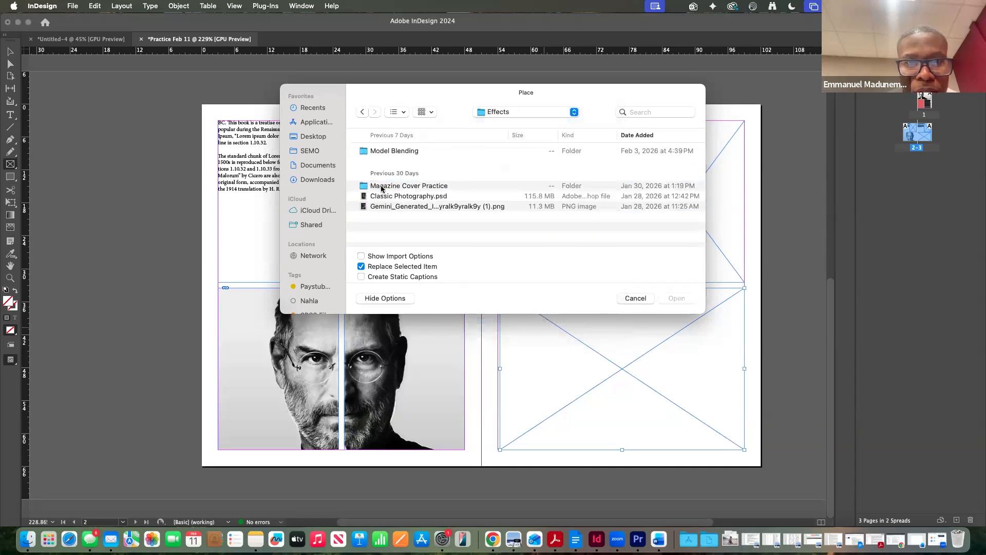
double_click(382, 186)
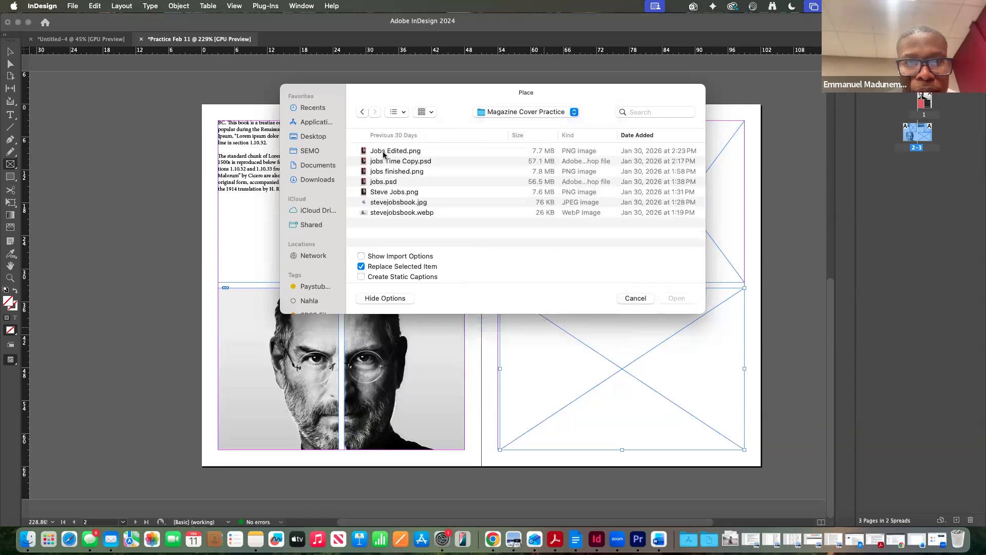
Step: Place Steve Jobs.png in page 3's lower frame and fit it with Fill Frame Proportionally
left_click(378, 194)
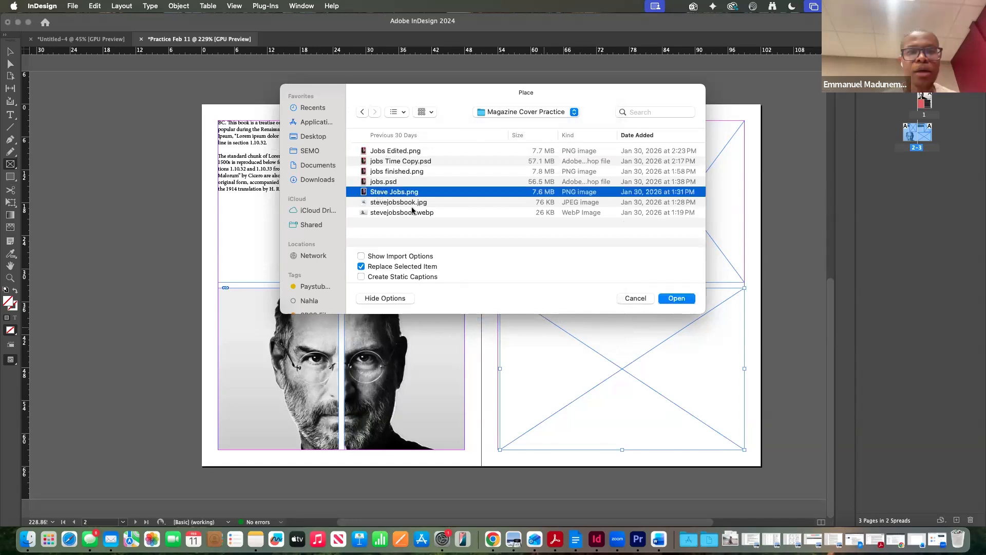
left_click(676, 298)
right_click(620, 363)
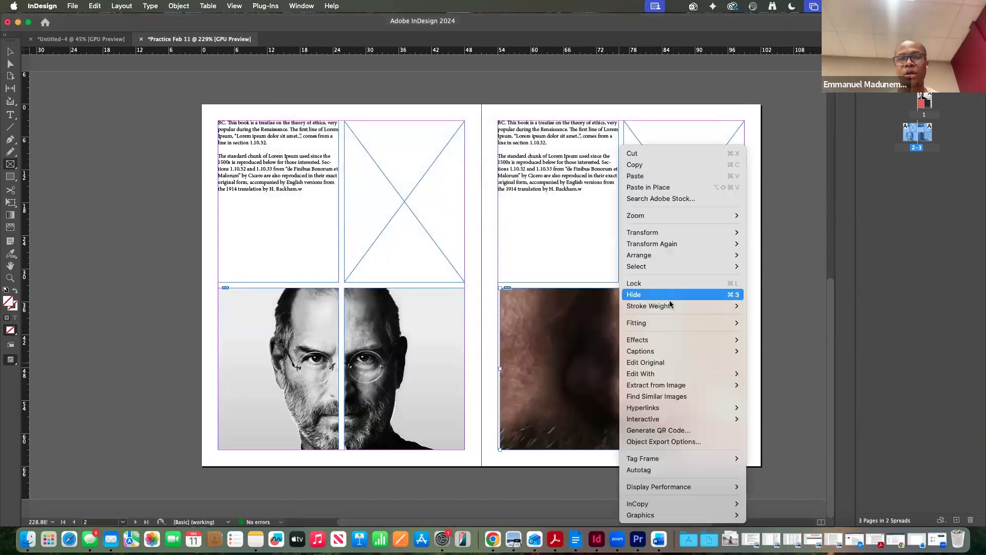
mouse_move(738, 324)
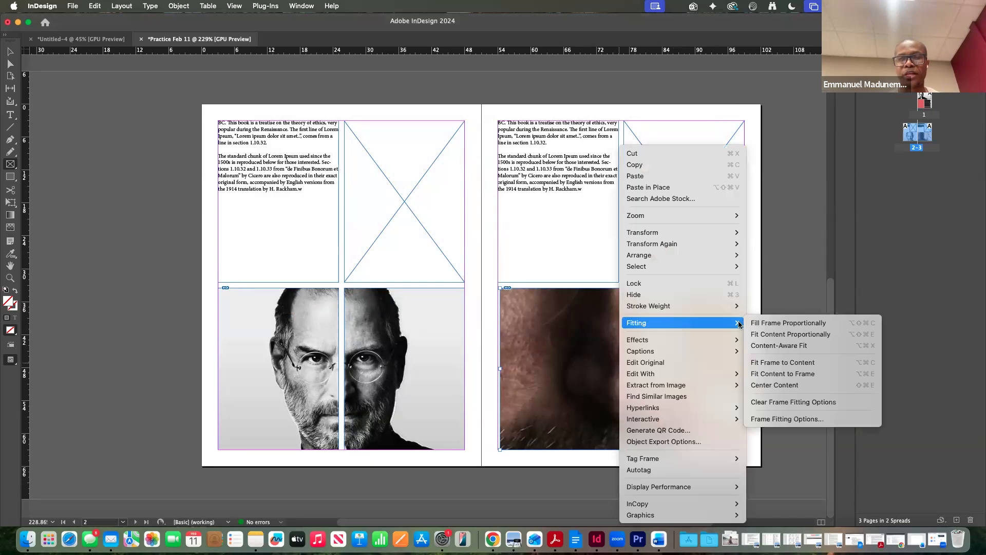
left_click(785, 323)
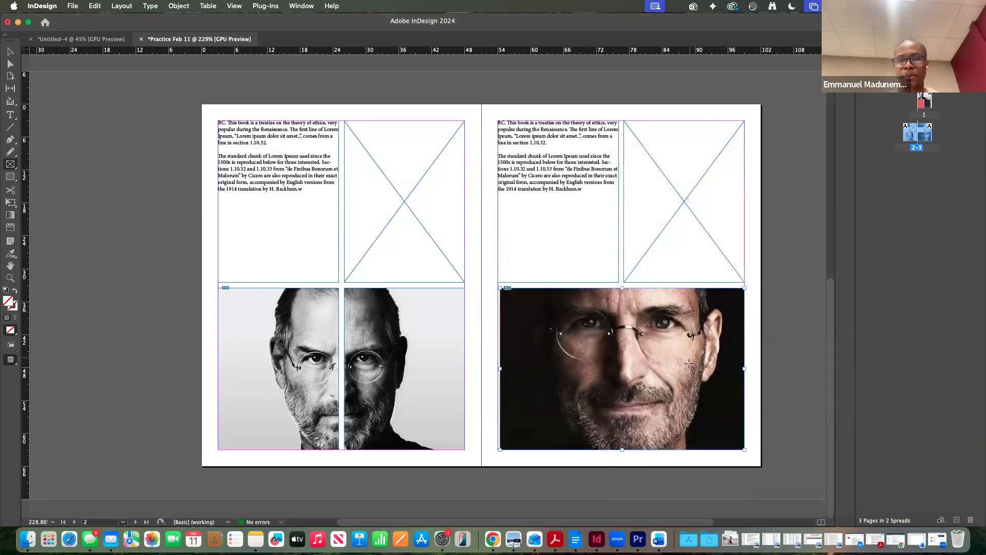
Step: Remove the placed Steve Jobs image from page 3's lower frame, keeping the empty frame
left_click(626, 362)
left_click(11, 54)
mouse_move(625, 370)
left_mouse_down()
mouse_move(568, 369)
mouse_move(643, 371)
left_mouse_up()
key("super+z")
key("super+z")
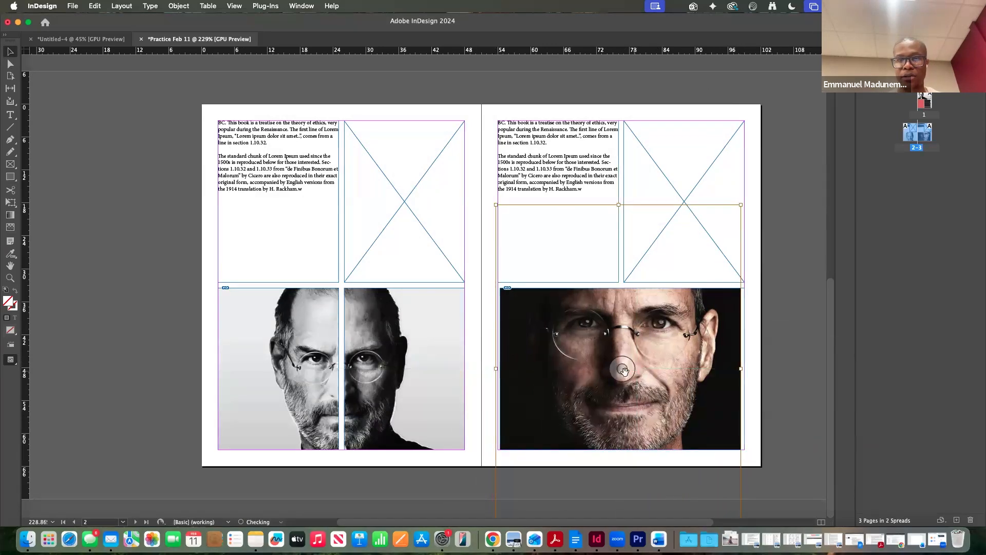
key("Delete")
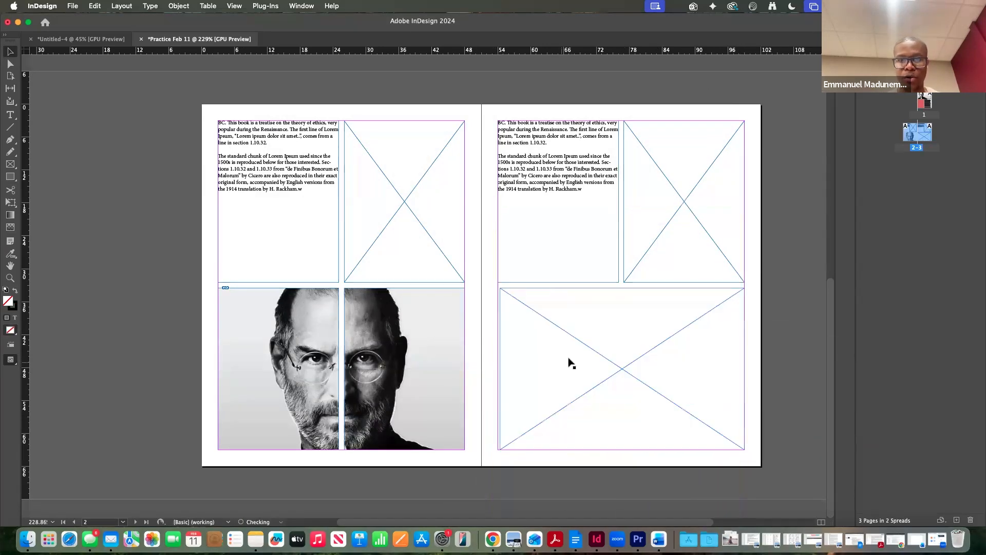
Step: Place stevejobsbook.webp from the Indesign folder in page 3's lower frame and scale it to fill the frame proportionally
key("super+d")
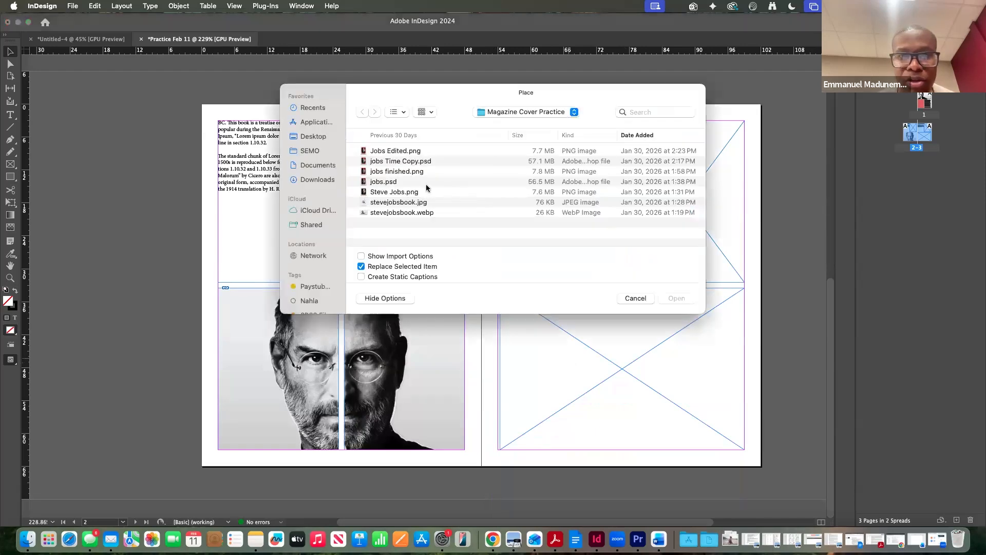
left_click(485, 111)
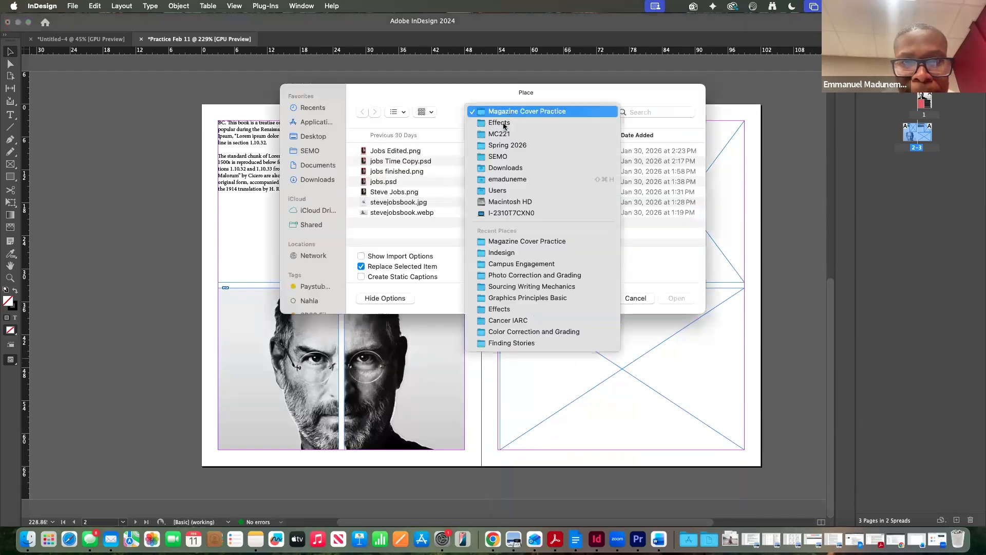
left_click(501, 253)
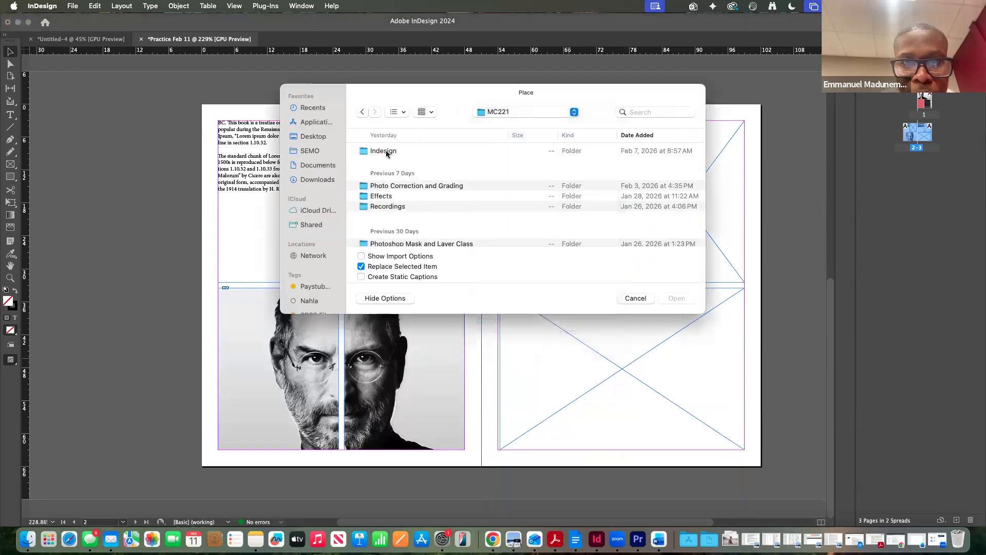
left_click(399, 152)
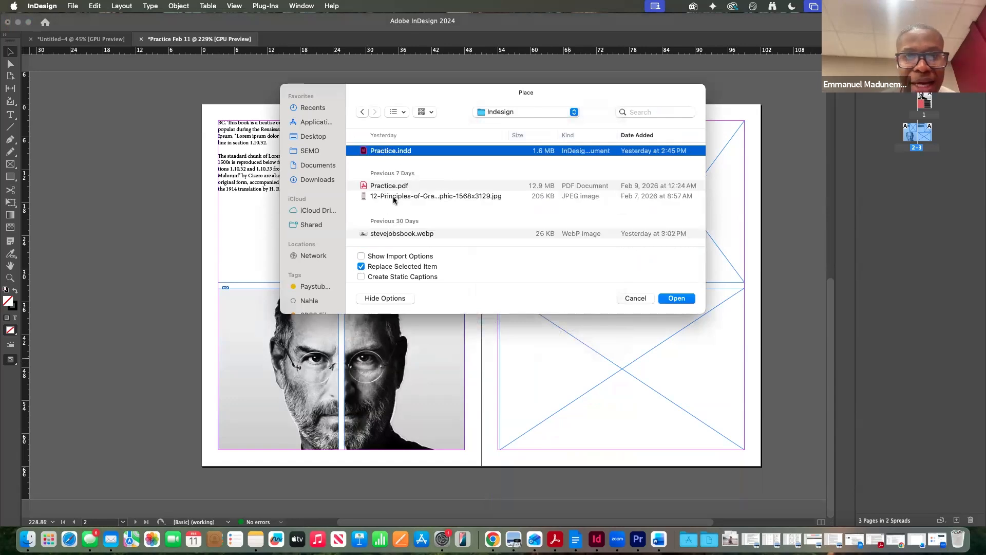
scroll(390, 221, "down", 2)
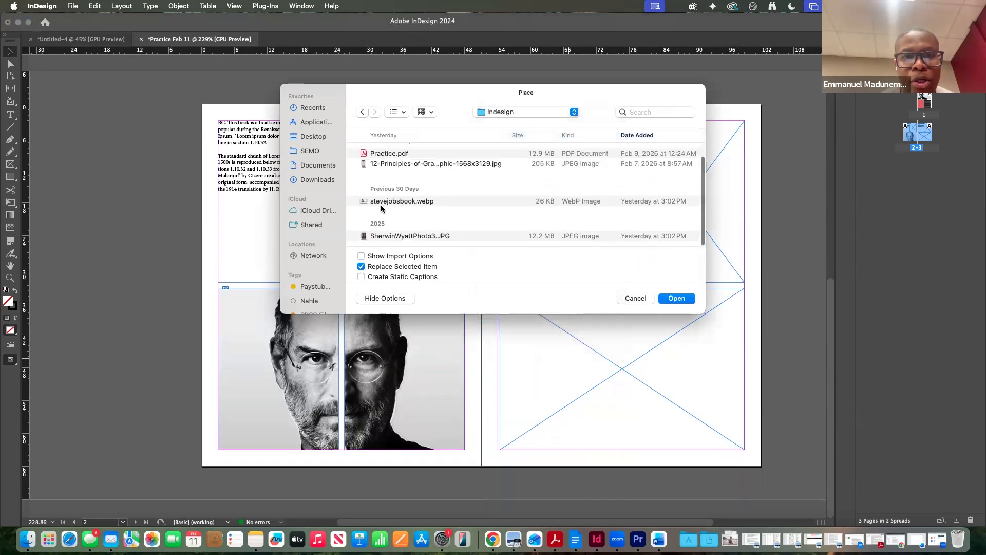
left_click(382, 202)
left_click(677, 298)
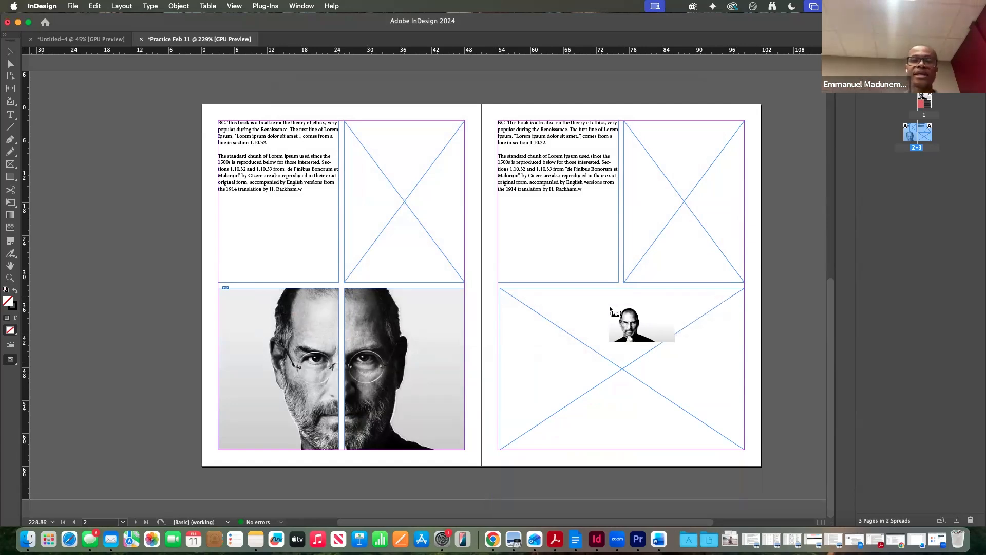
left_click(601, 321)
right_click(602, 380)
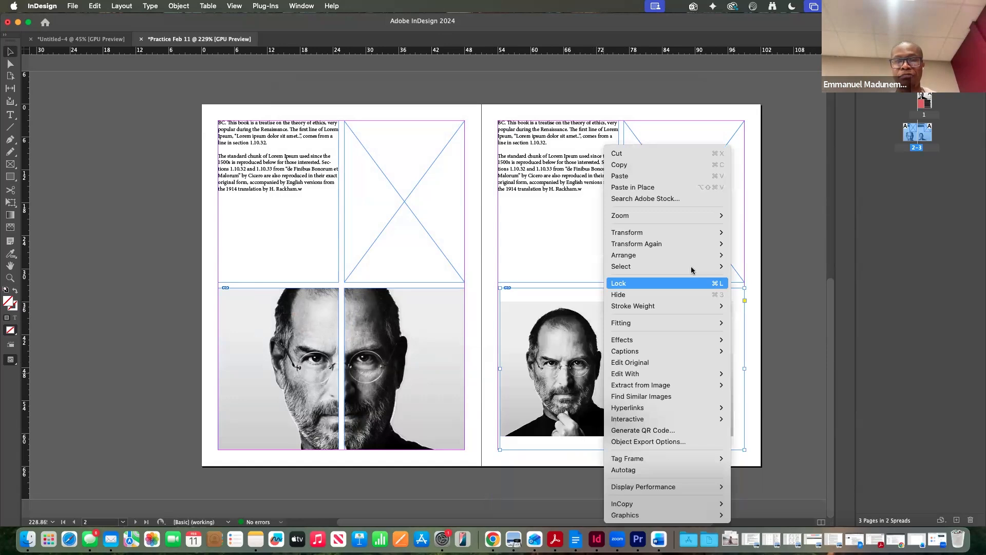
mouse_move(683, 323)
left_click(765, 323)
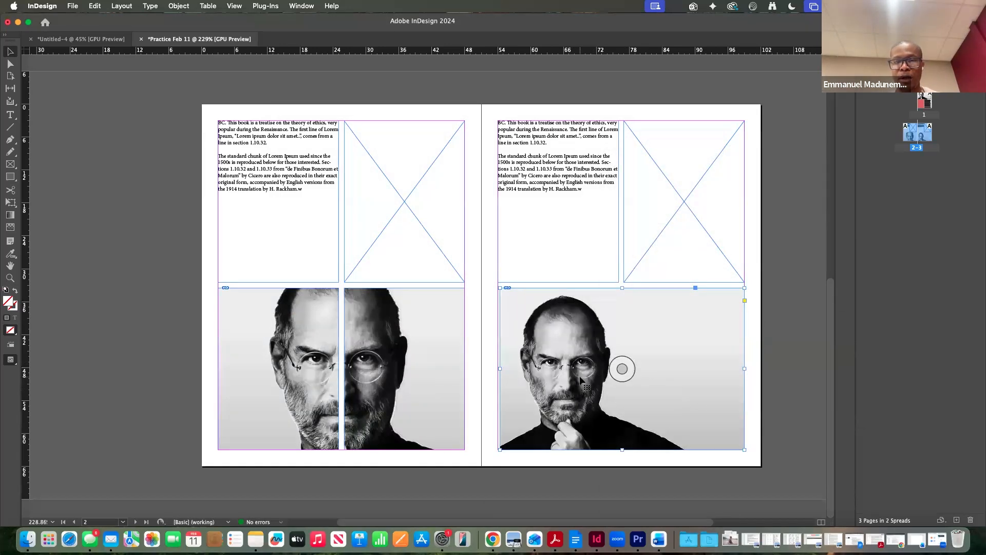
Step: Enlarge the photo inside page 3's lower frame and shift it so the face sits in the left half of the frame
scroll(580, 384, "up", 1)
scroll(591, 379, "down", 1)
left_click(622, 374)
left_click_drag(767, 301, 820, 267)
key("super+z")
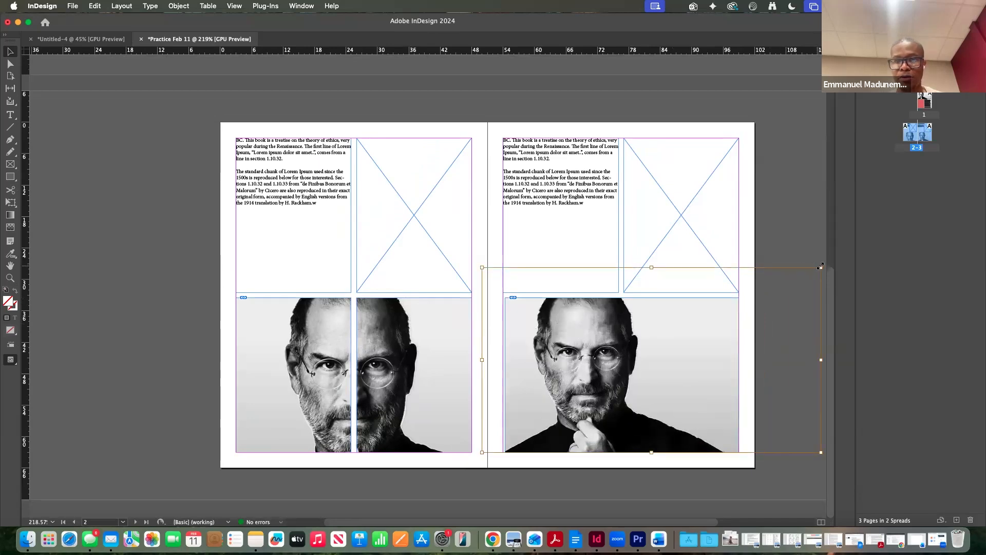
scroll(558, 311, "right", 5)
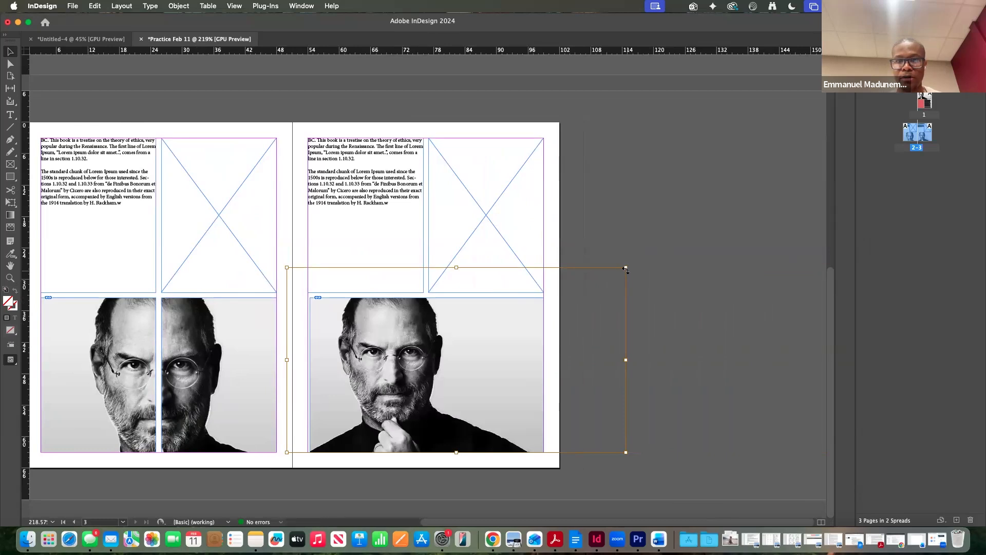
left_click_drag(626, 266, 657, 233)
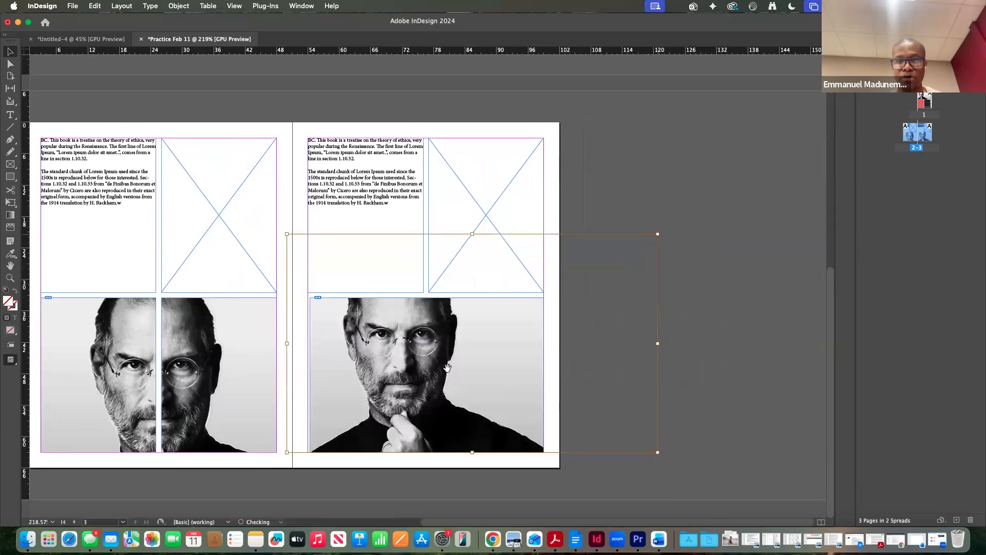
left_click_drag(436, 377, 411, 378)
left_click(678, 393)
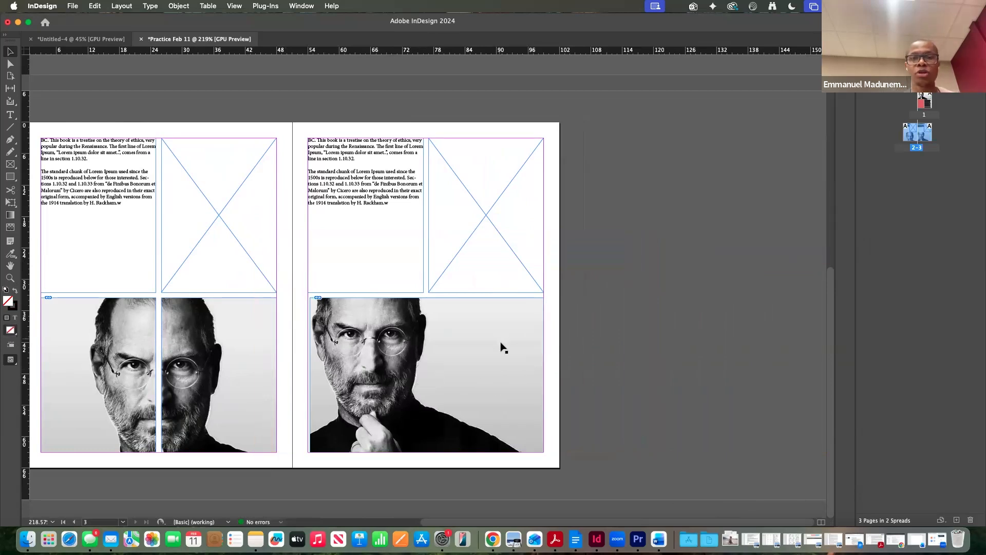
Step: Draw a rectangle frame over the right half of page 3's lower photo, spanning the right column
scroll(501, 341, "up", 2)
scroll(504, 347, "left", 4)
scroll(503, 348, "down", 2)
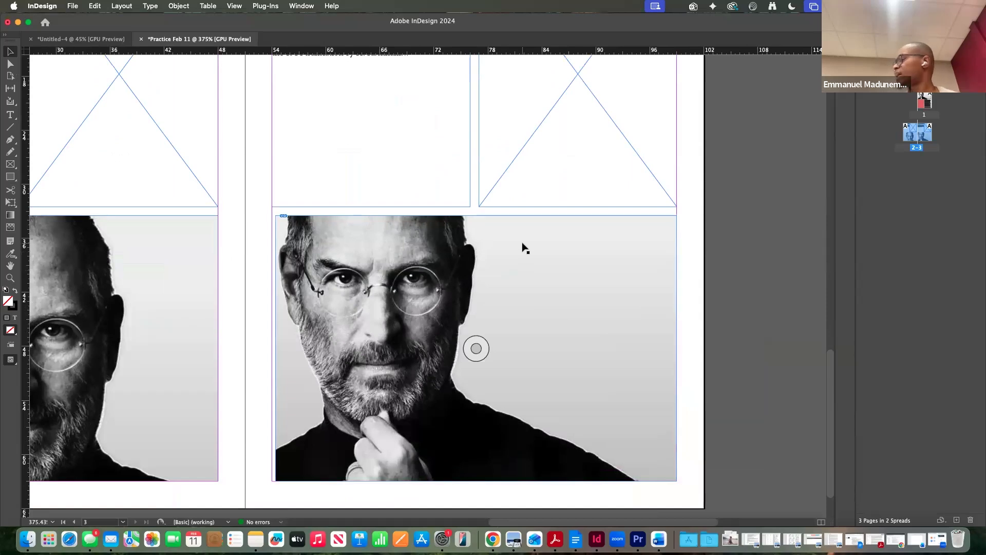
left_click(10, 165)
left_click_drag(479, 219, 677, 478)
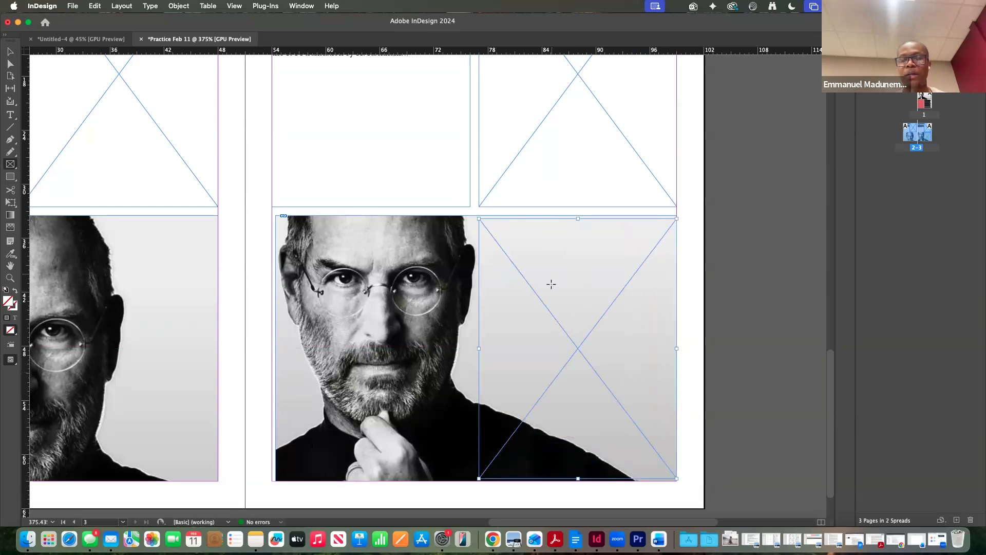
Step: Switch to the lipsum.com page in the browser and copy its text starting from "What is Lorem Ipsum?"
key("ctrl+Right")
left_click(315, 202)
scroll(314, 202, "up", 4)
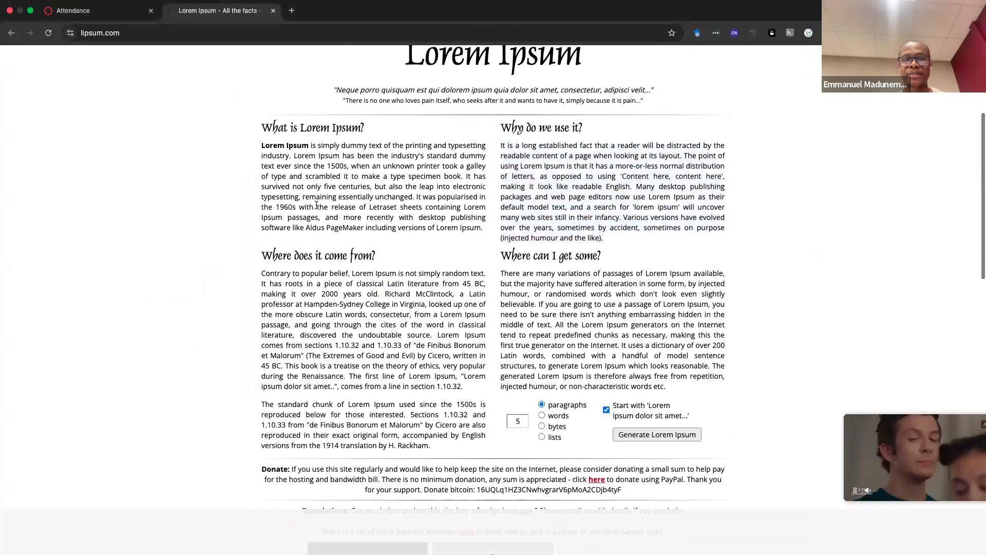
left_click_drag(264, 188, 463, 448)
key("ctrl+Left")
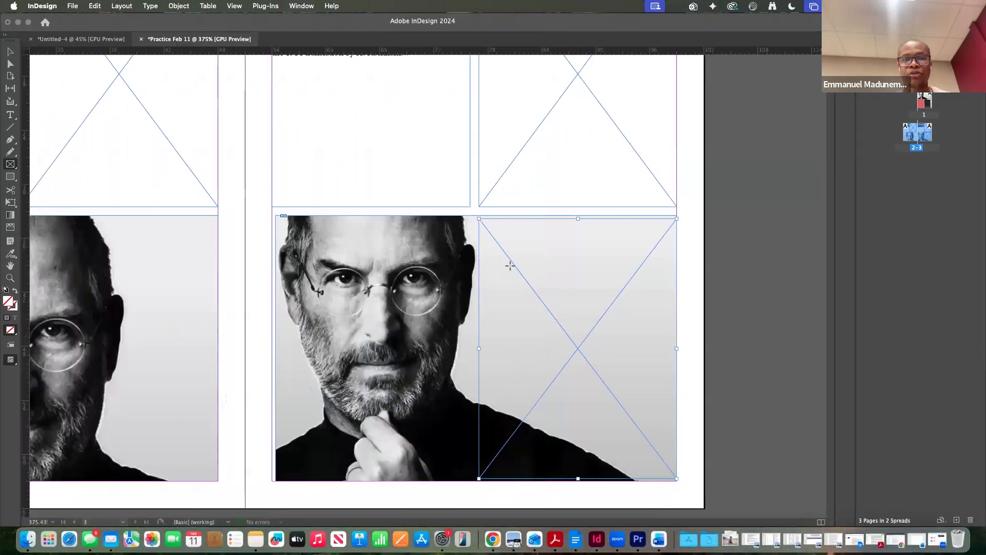
Step: Back in InDesign, paste the copied text into the new frame over the photo and shift the frame left to overlap the face
left_click(10, 115)
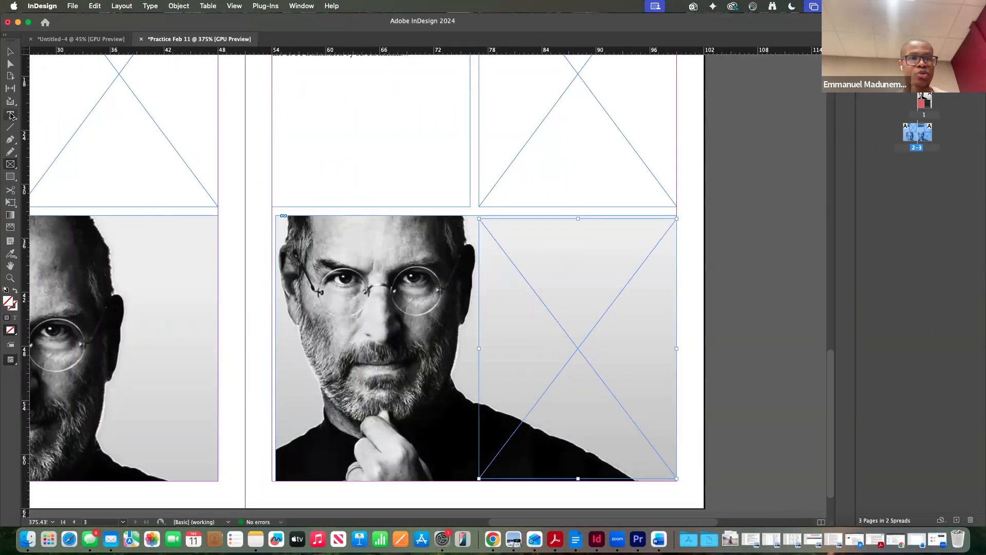
left_click(494, 227)
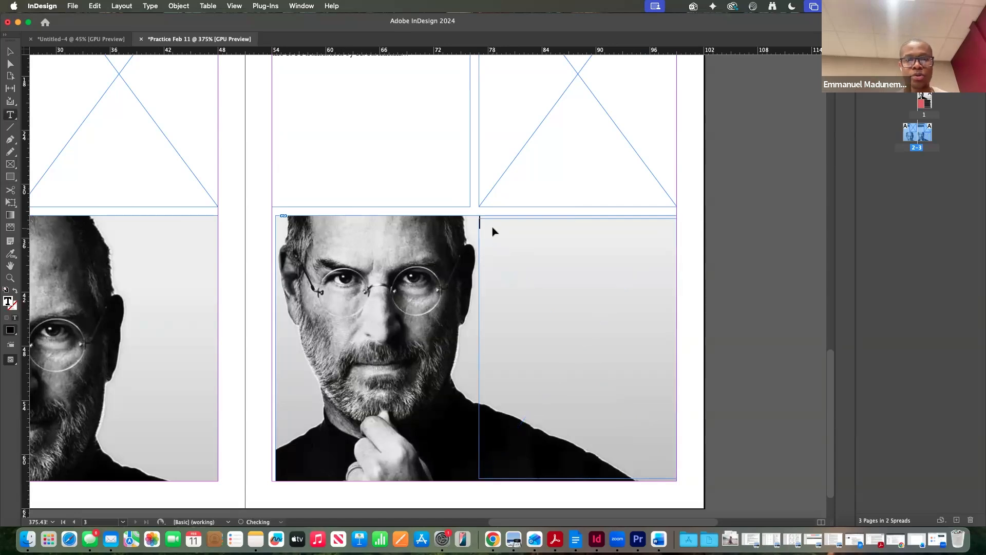
key("super+v")
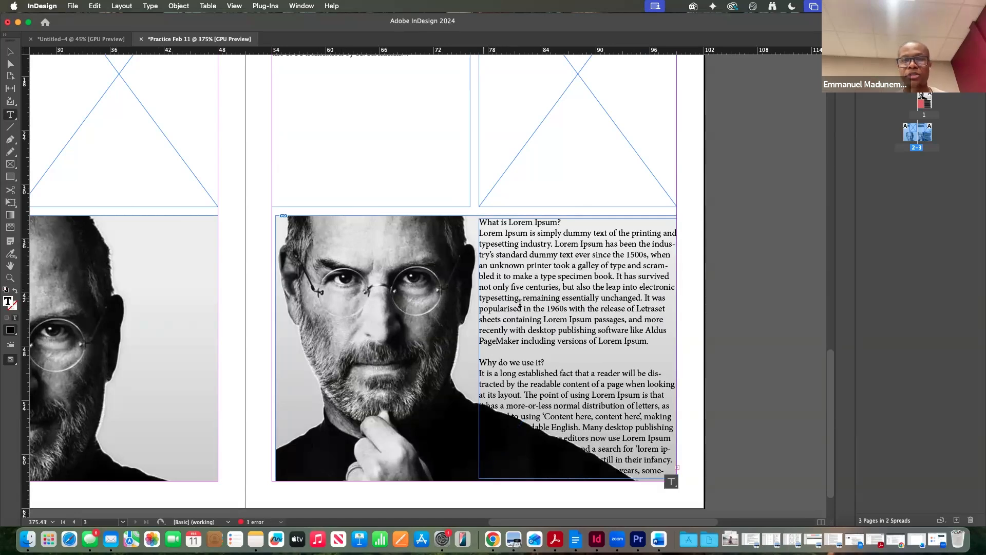
left_click(10, 52)
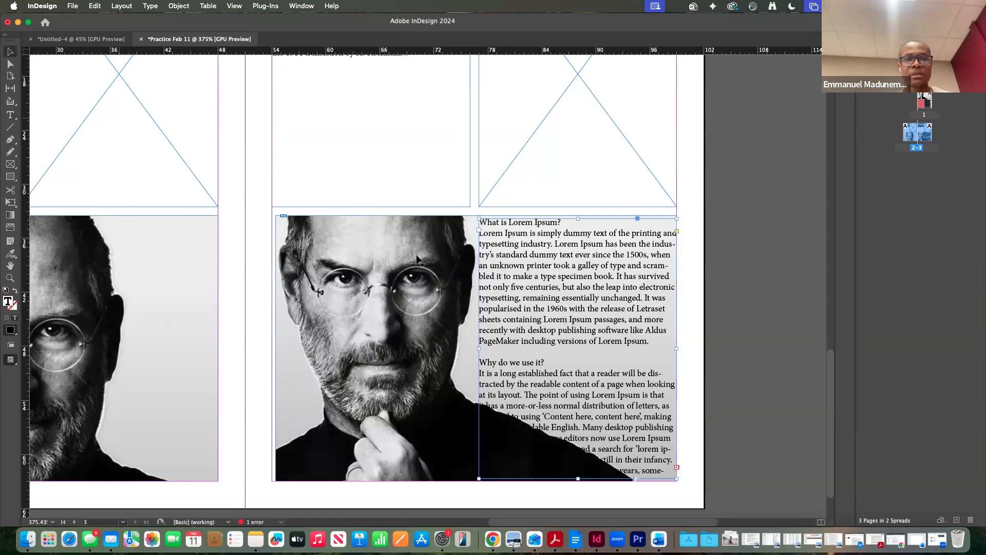
left_click_drag(522, 281, 515, 285)
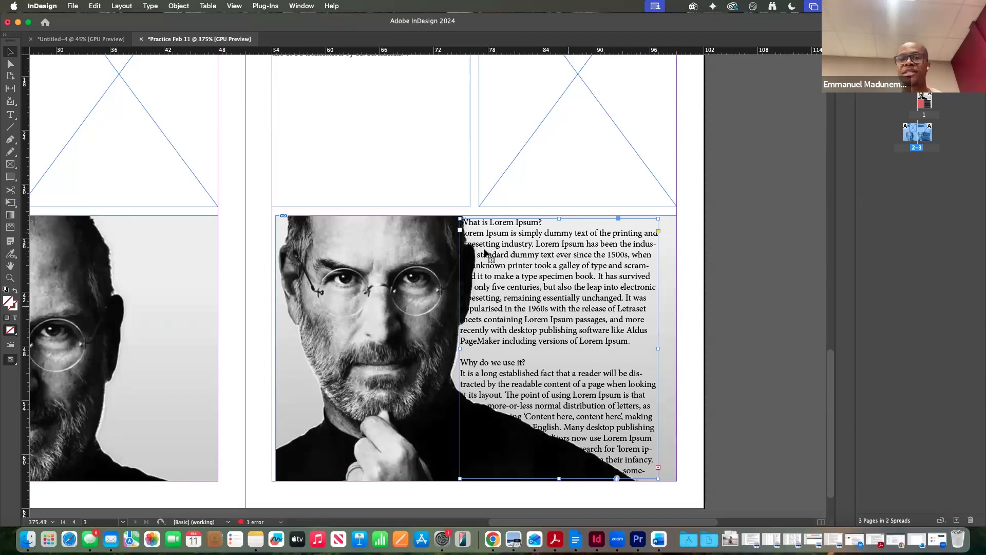
Step: Apply Wrap around object shape text wrap to page 3's lower photo
left_click(374, 266)
left_click(874, 42)
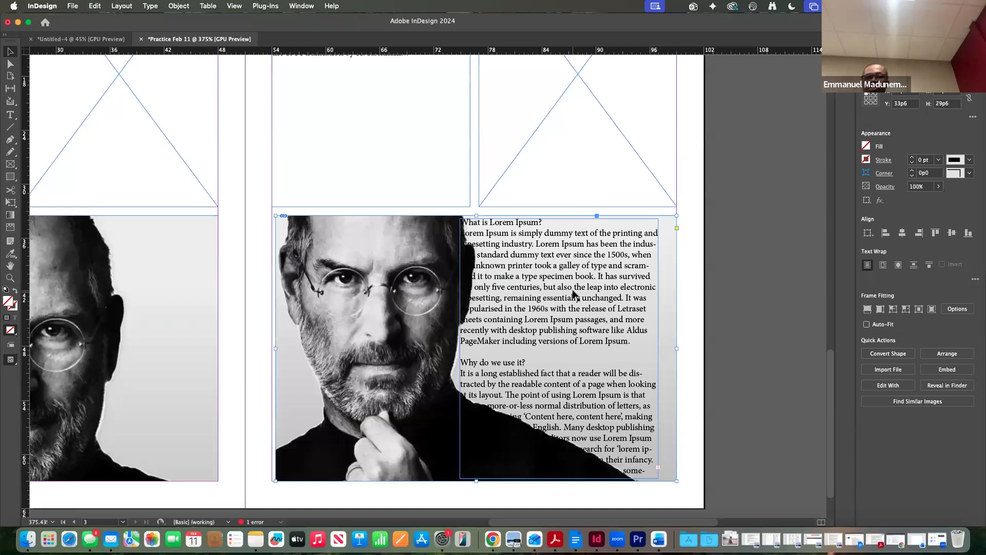
left_click(897, 264)
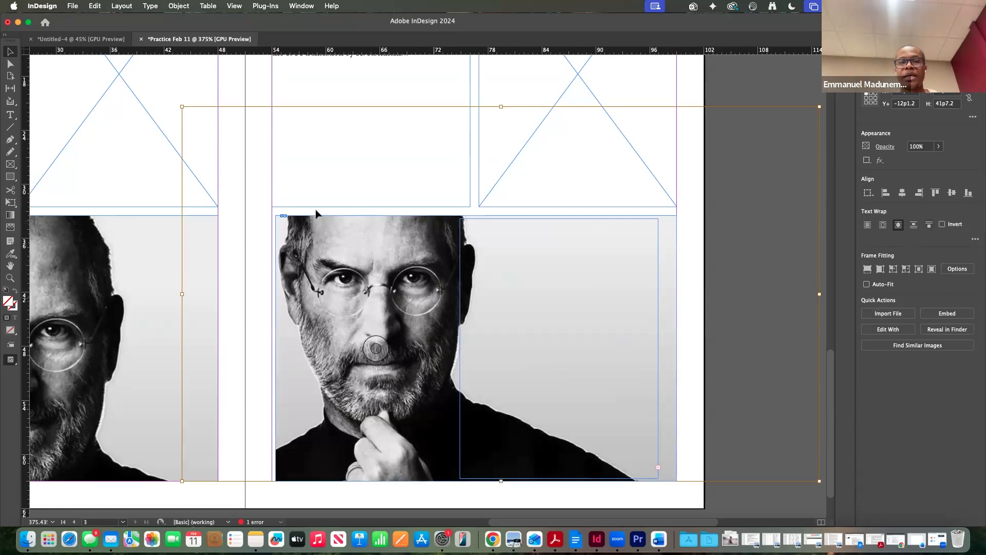
Step: Open the full Text Wrap options for the photo and set the contour type to Detect Edges
left_click(123, 6)
mouse_move(179, 5)
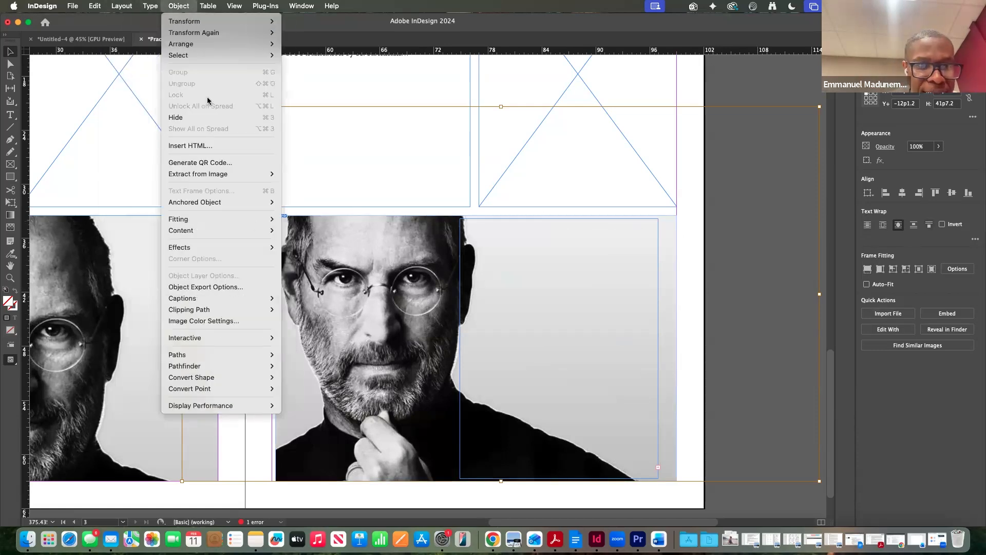
mouse_move(253, 361)
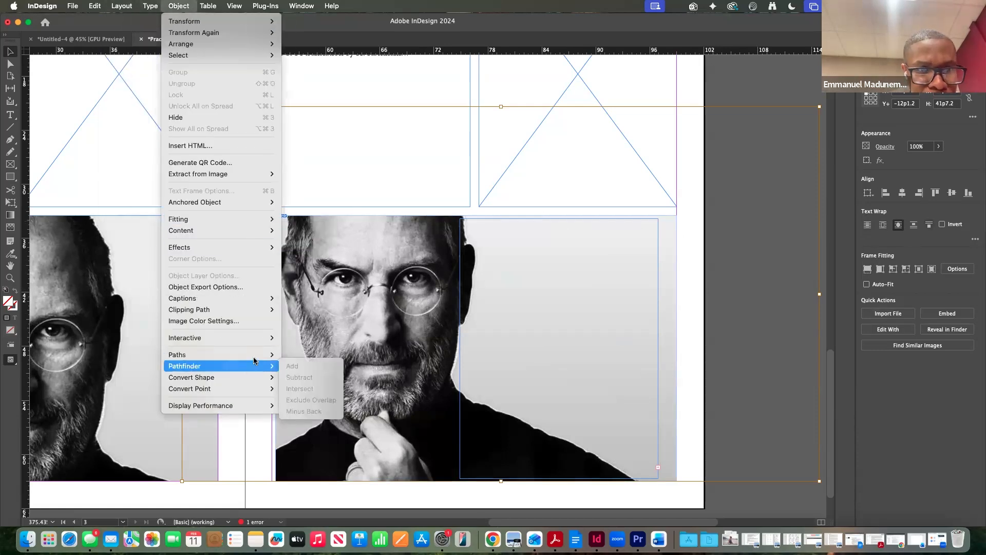
mouse_move(219, 308)
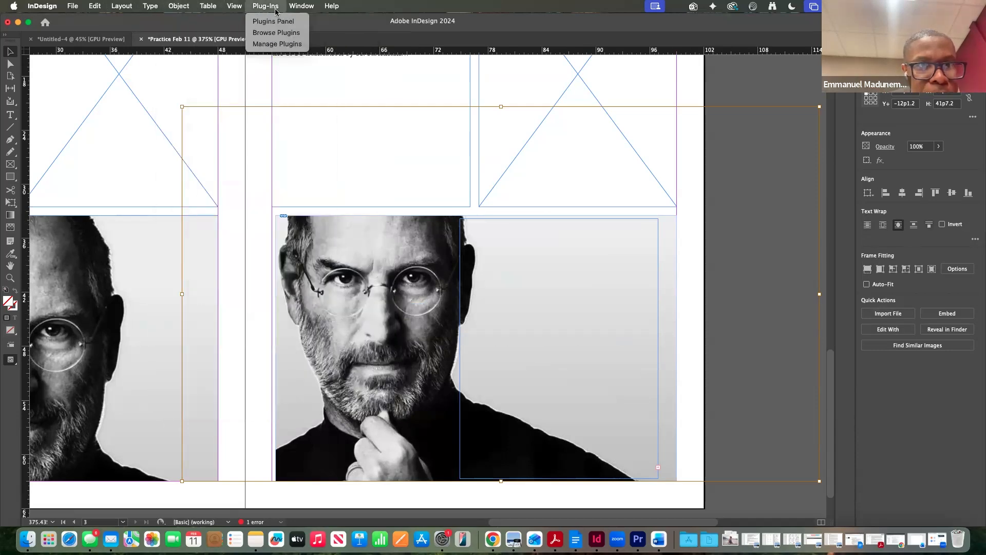
mouse_move(296, 11)
left_click(316, 276)
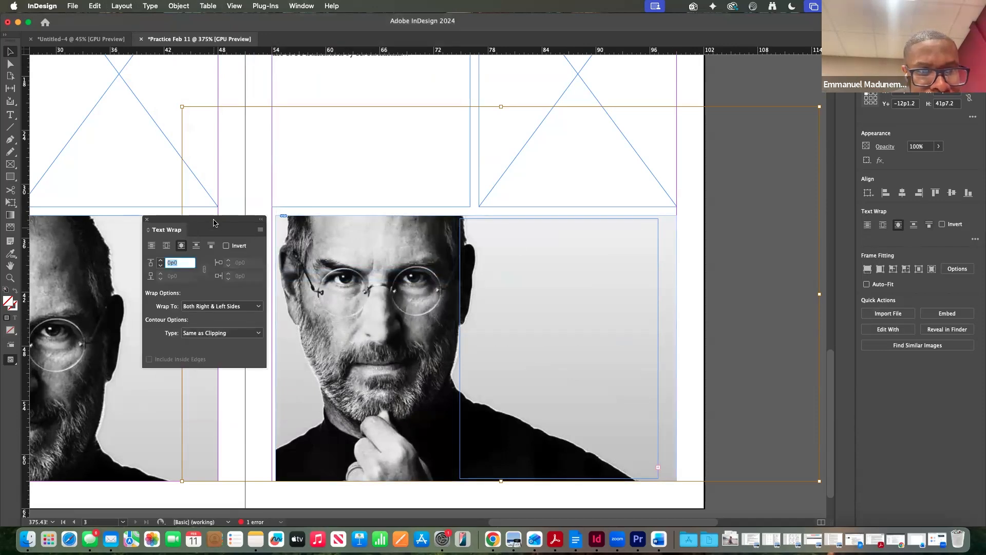
left_click_drag(309, 156, 381, 129)
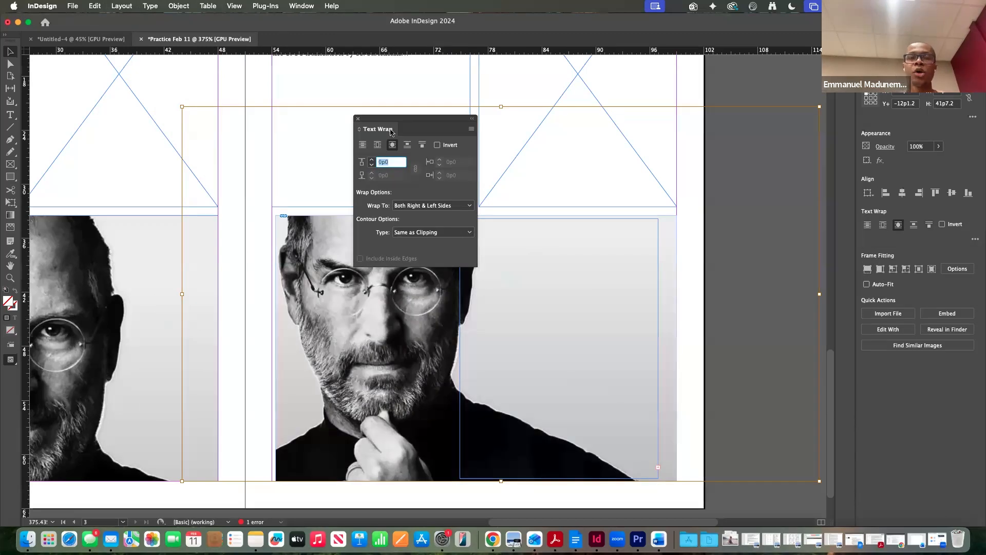
left_click(302, 6)
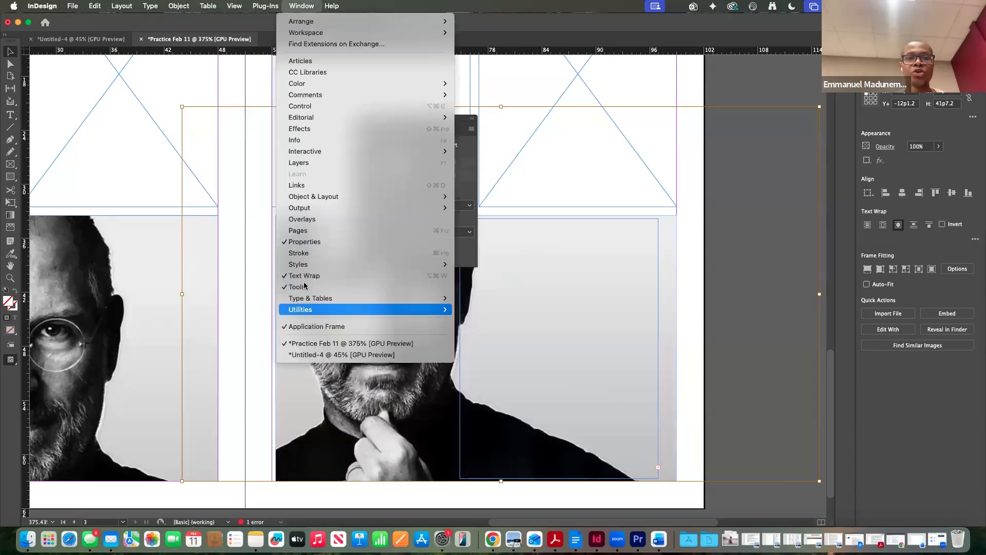
left_click(399, 128)
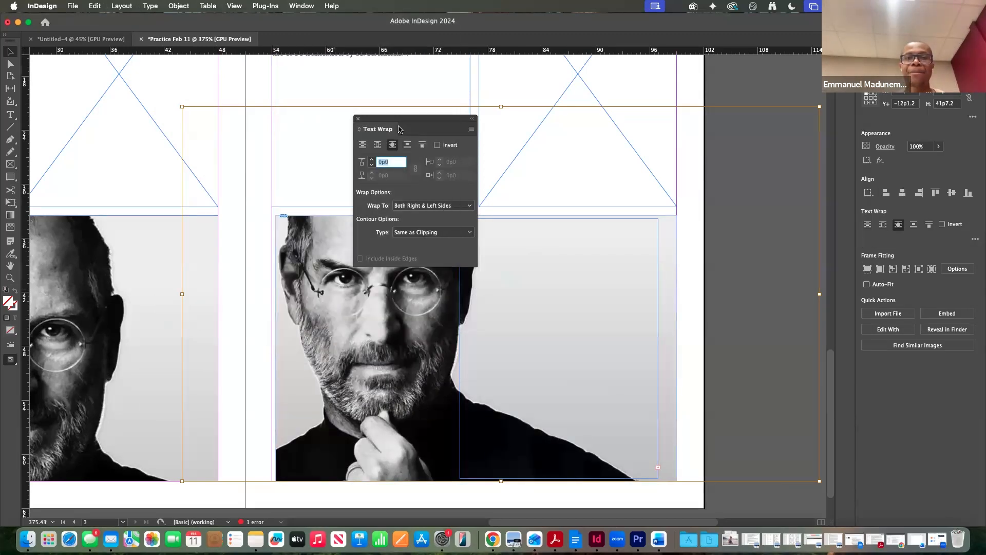
left_click_drag(430, 130, 631, 114)
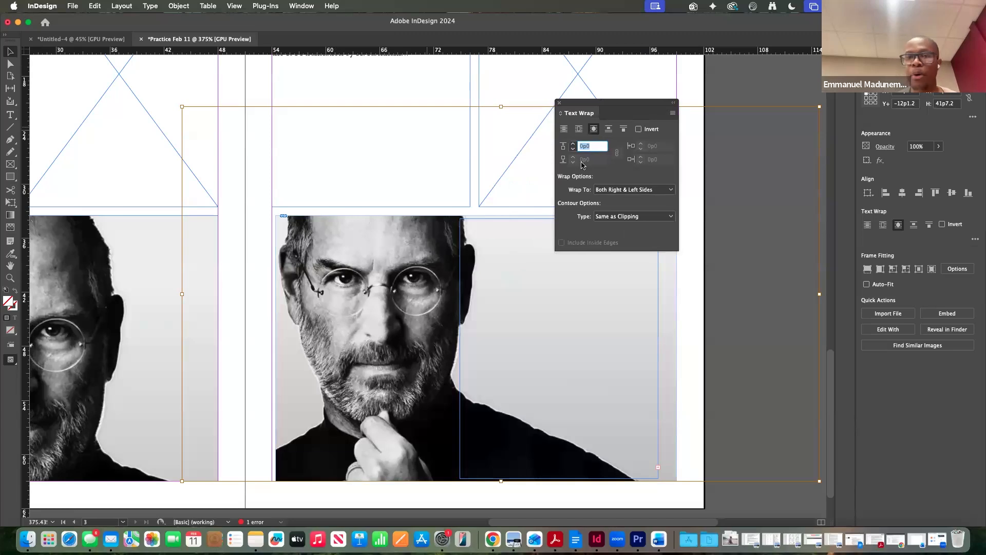
left_click(603, 219)
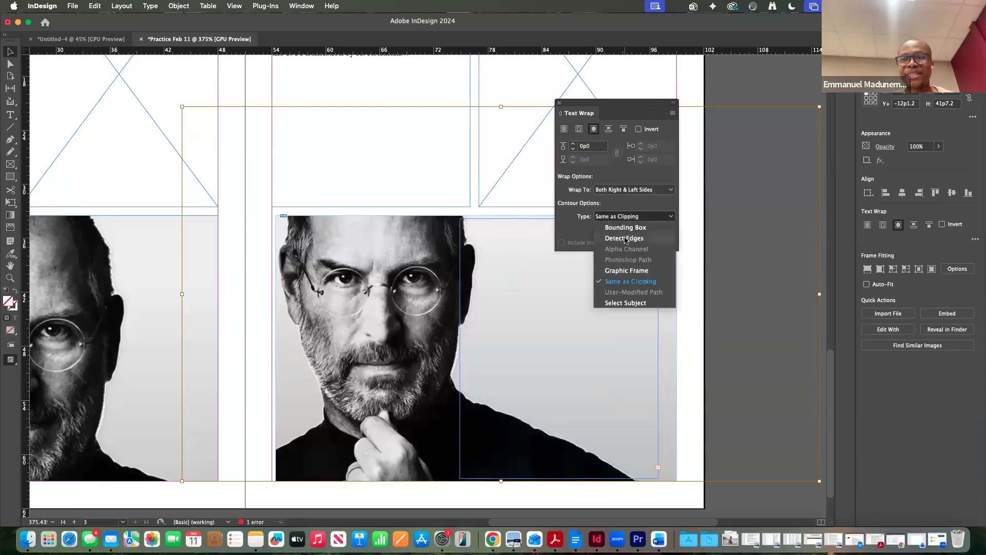
left_click(624, 237)
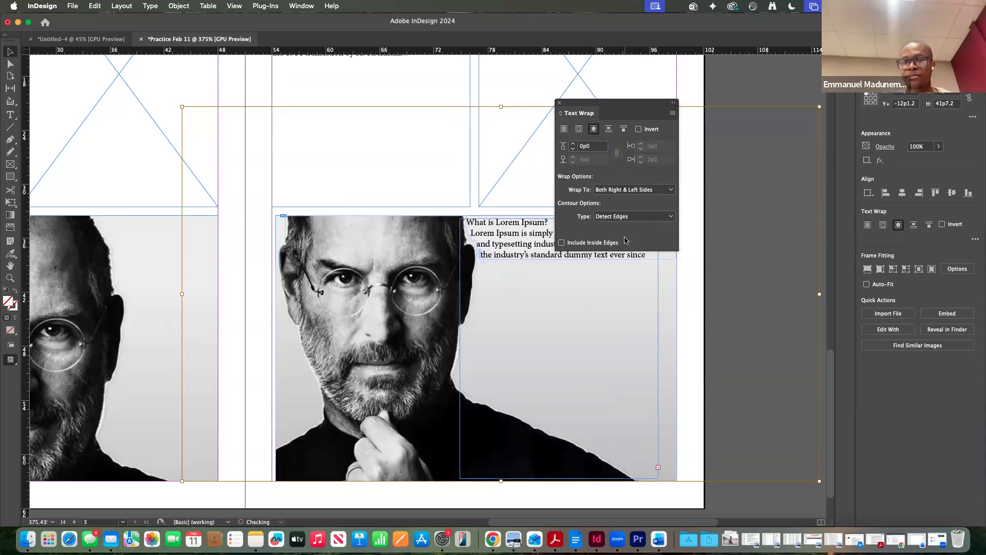
Step: Select the lower photo's frame on page 3 and open its Clipping Path options
left_click(728, 275)
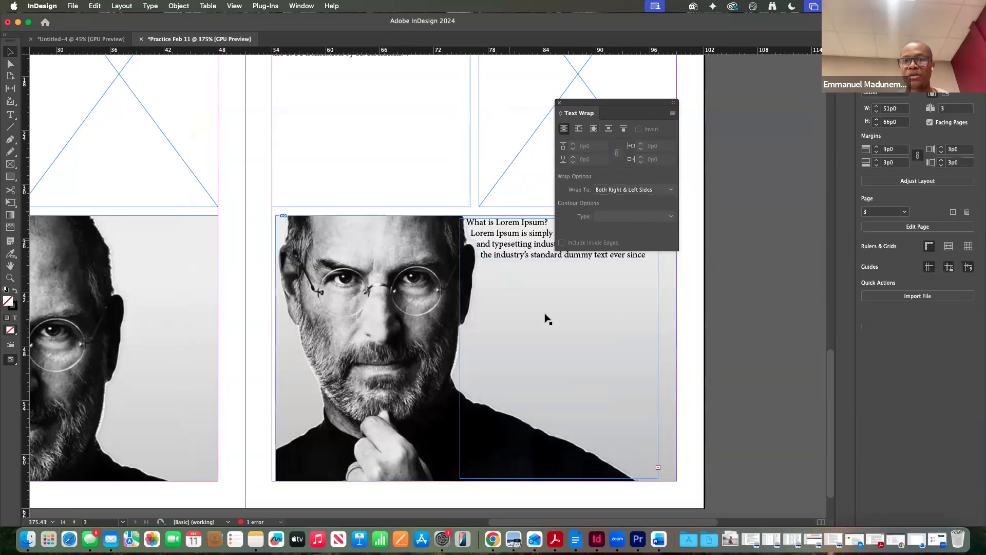
scroll(546, 319, "up", 3)
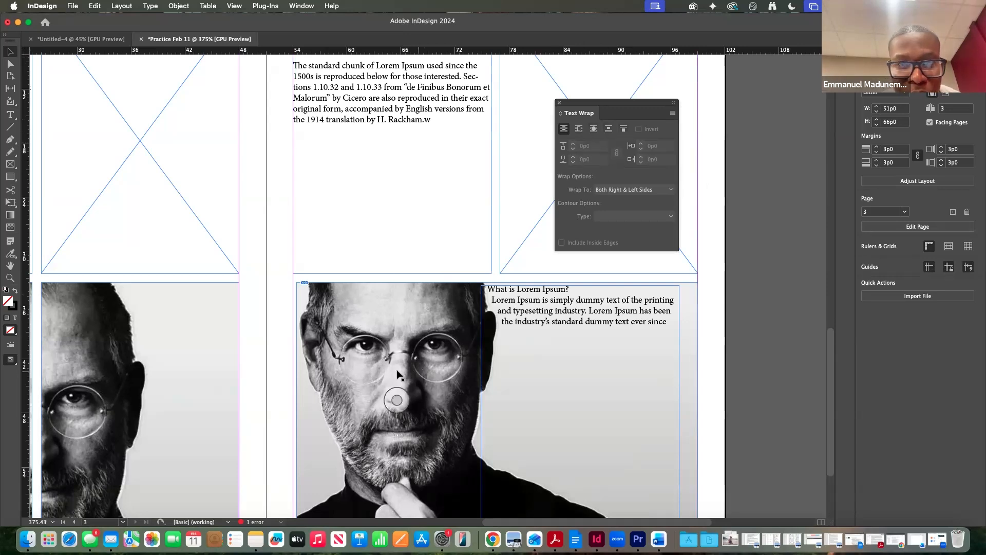
left_click(498, 399)
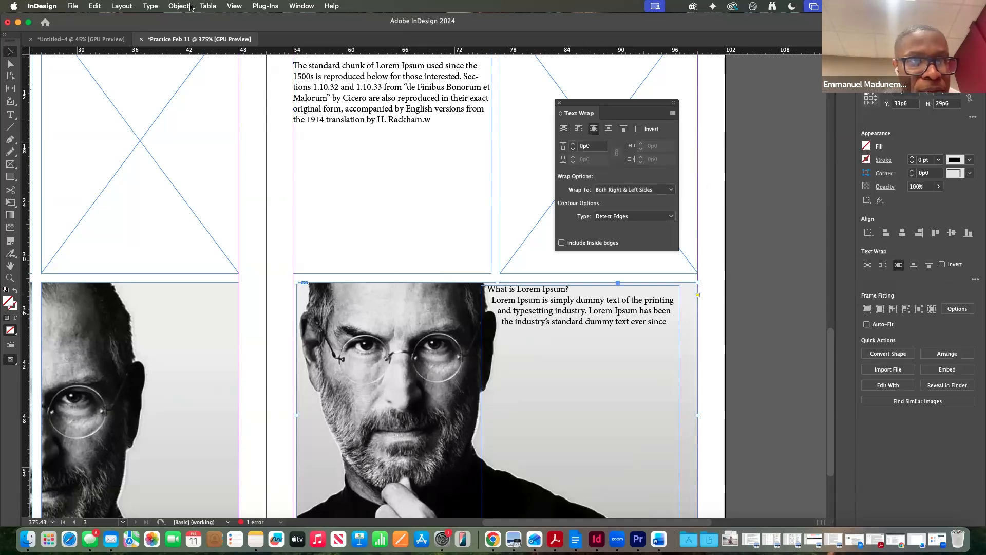
left_click(179, 5)
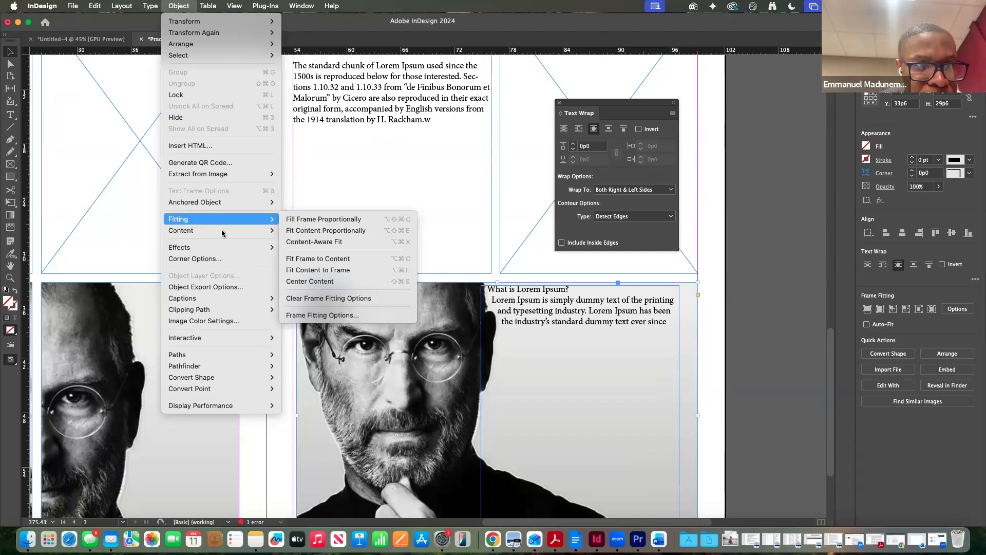
mouse_move(226, 236)
mouse_move(125, 6)
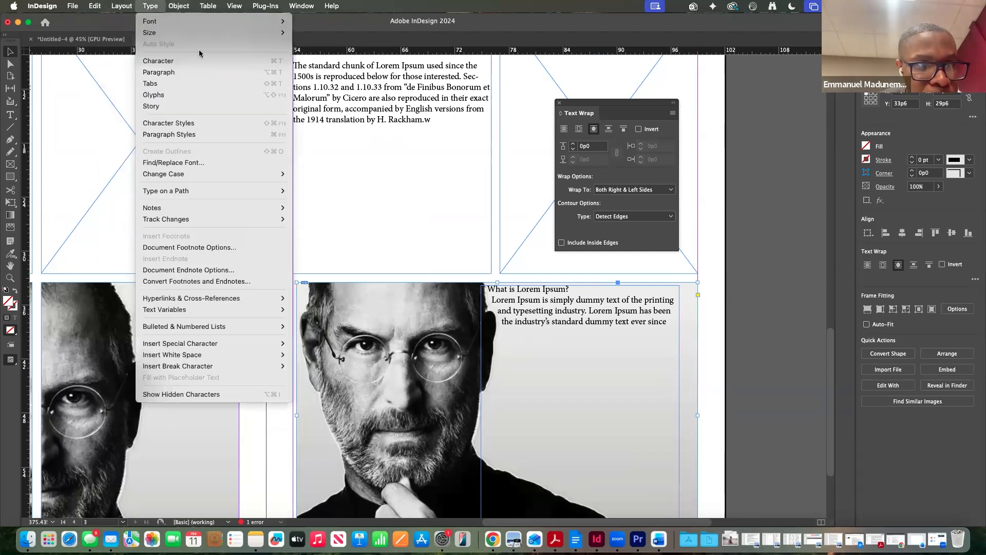
mouse_move(185, 9)
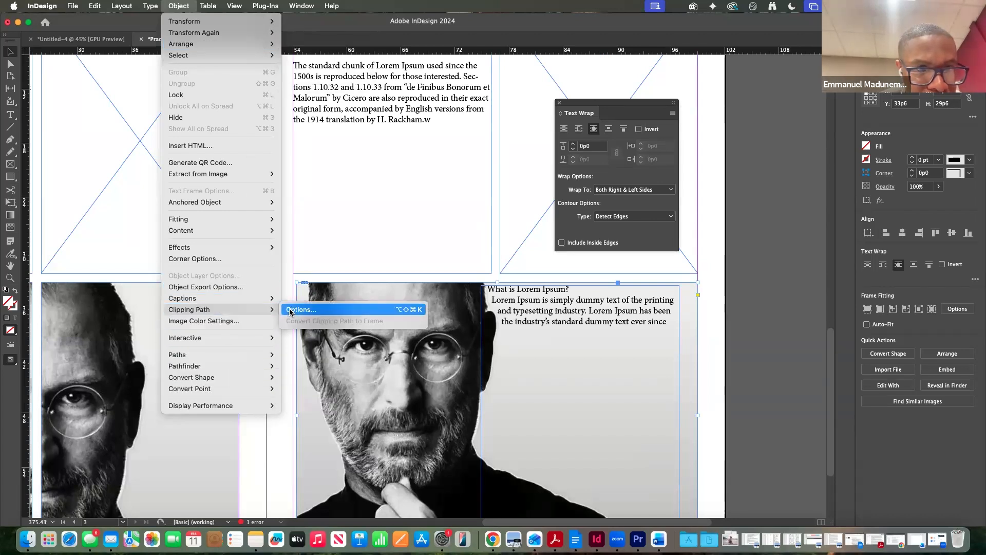
left_click(296, 311)
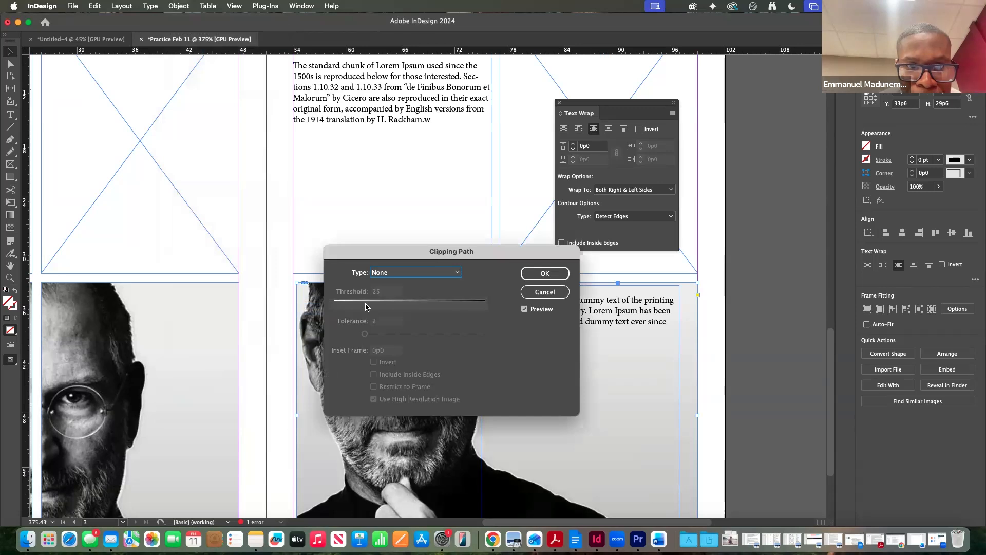
Step: Try a Detect Edges clipping path with a threshold of 103 on the photo, then cancel it
left_click(395, 273)
left_click(395, 296)
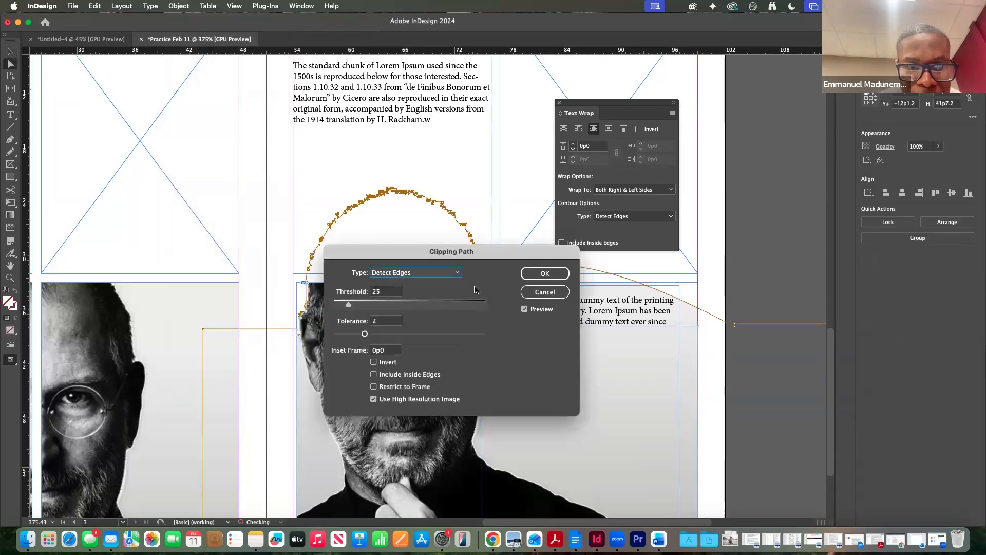
left_click_drag(349, 304, 395, 304)
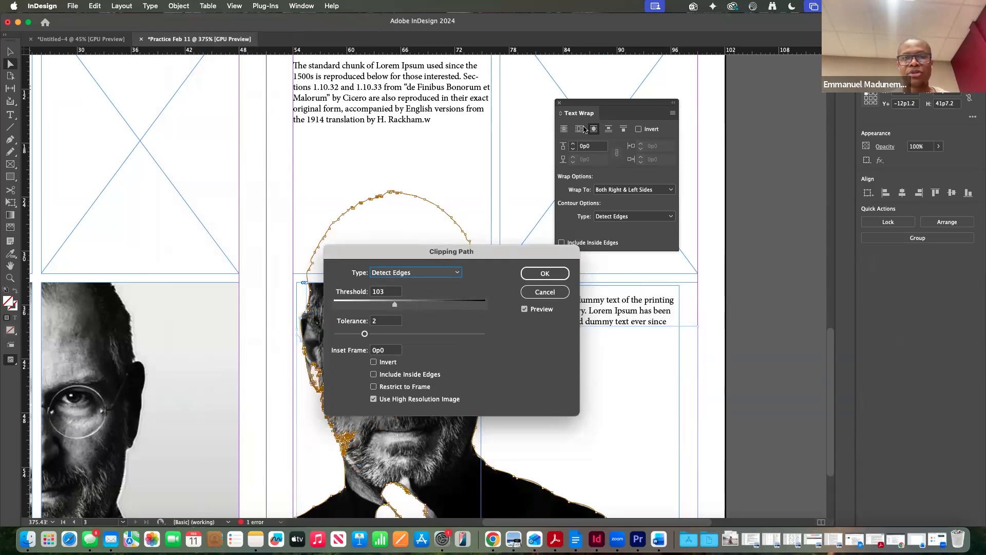
left_click_drag(472, 252, 600, 95)
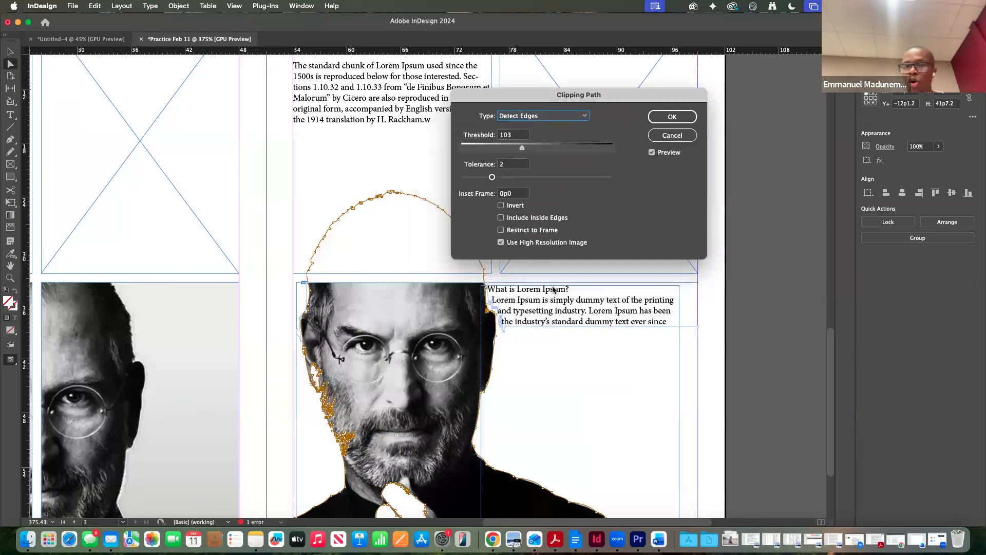
left_click(672, 136)
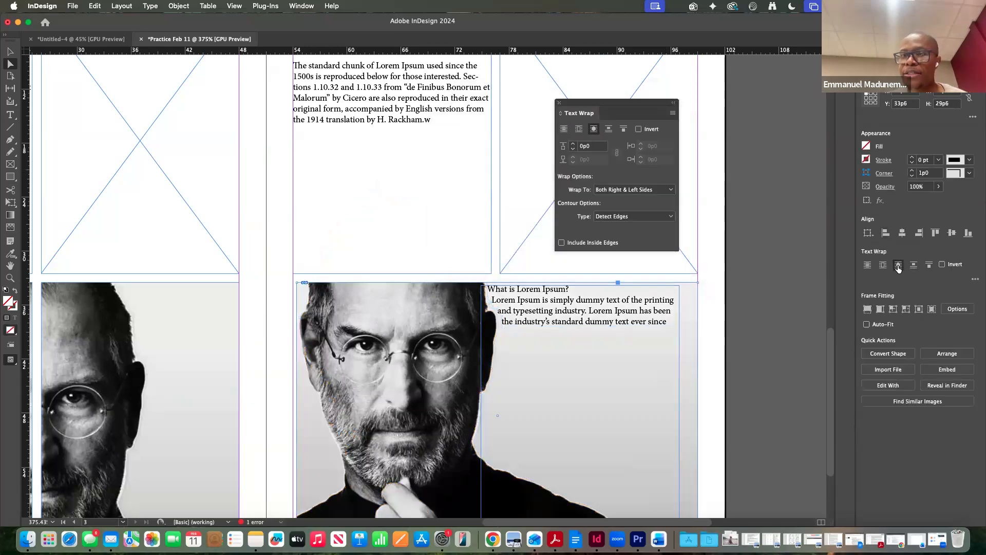
Step: Increase the photo's text wrap offset to 0p9 to push the text away from the face
left_click(573, 145)
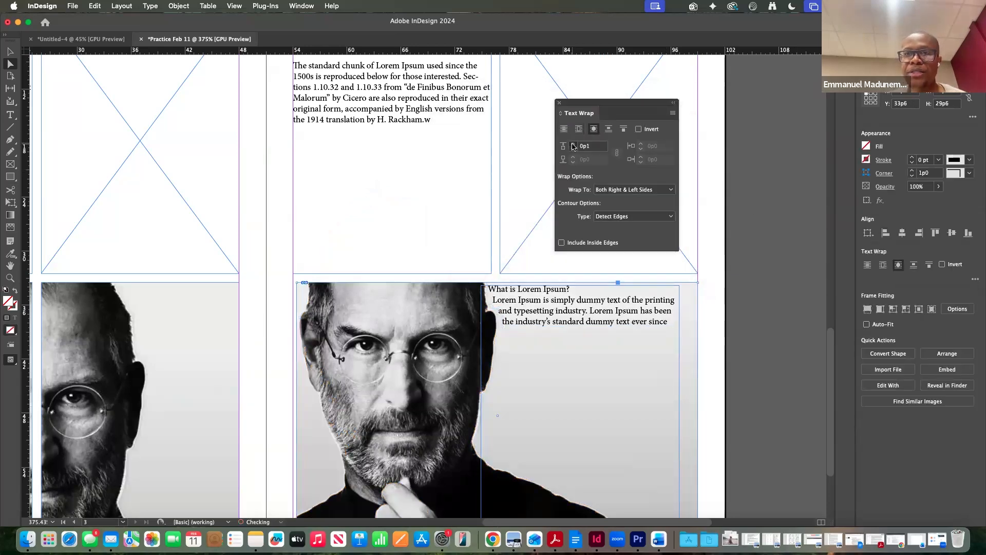
left_click(573, 145)
left_click(573, 145)
left_click(573, 144)
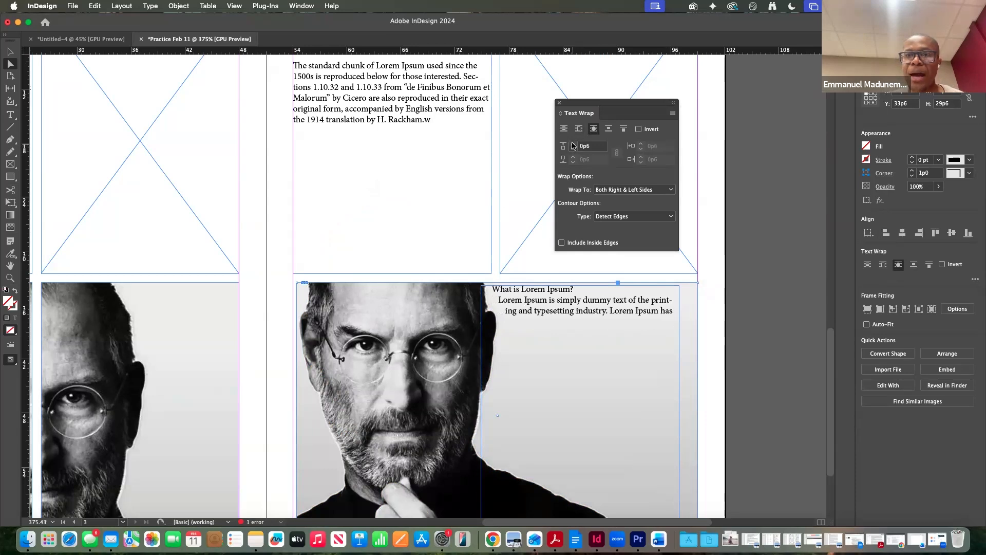
left_click(573, 144)
left_click(573, 144)
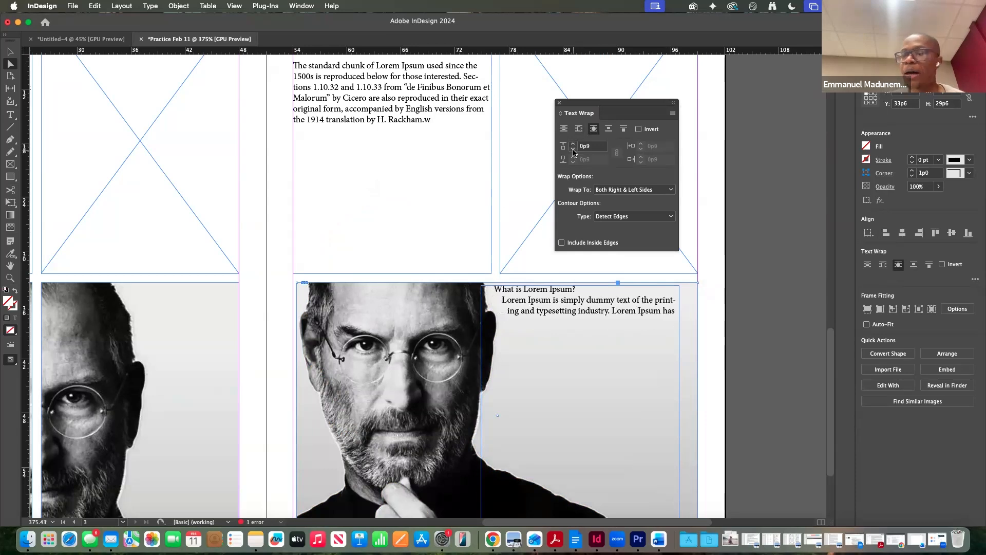